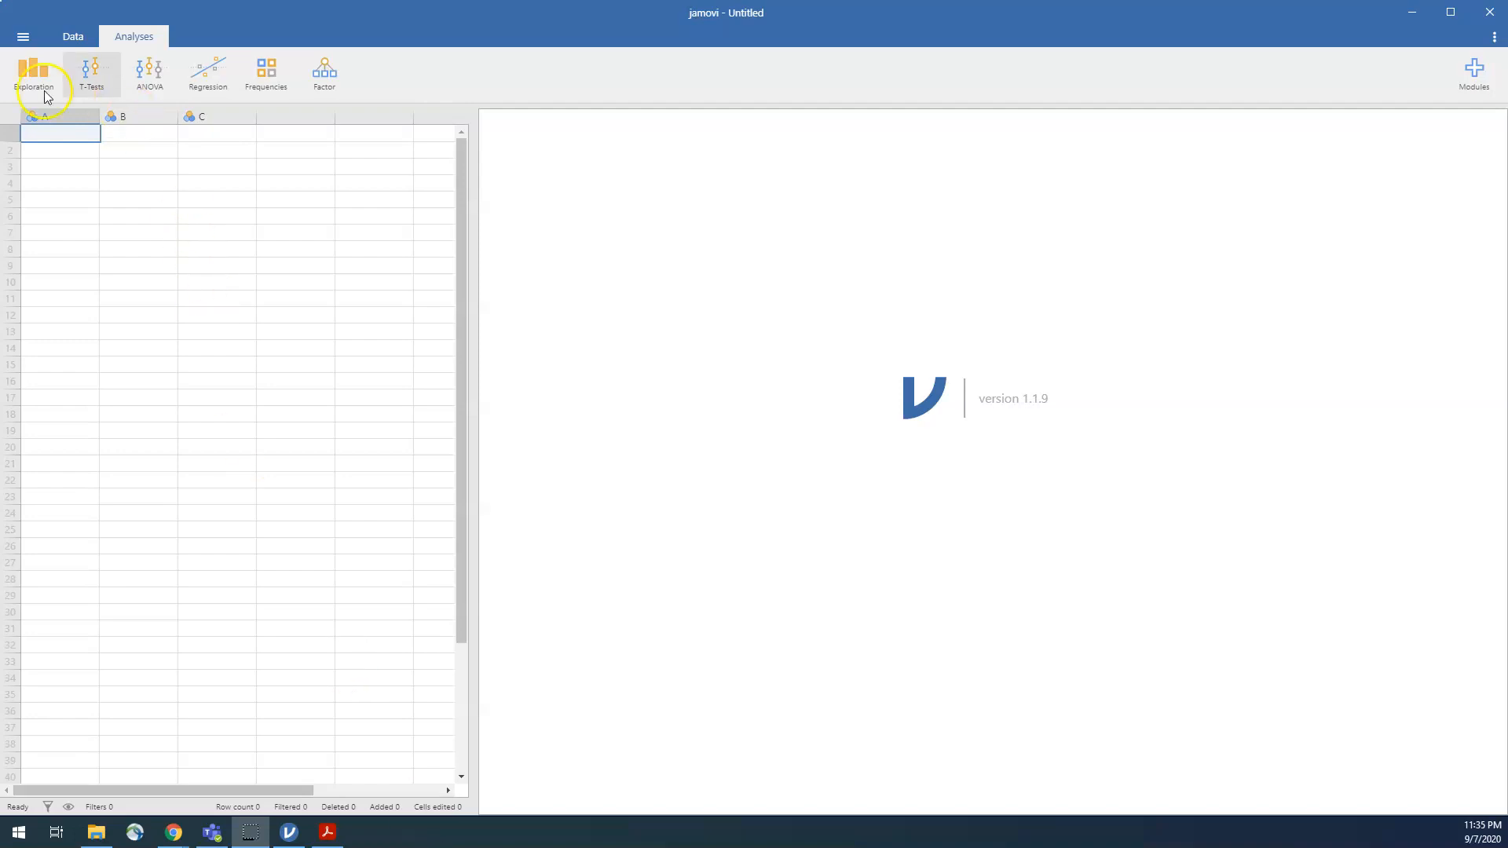
Open the Personality Questionnaire data sample 3 from the lsj-data folder of the Data Library
{"action": "left_click", "coordinate": [24, 38]}
{"action": "left_click", "coordinate": [34, 153]}
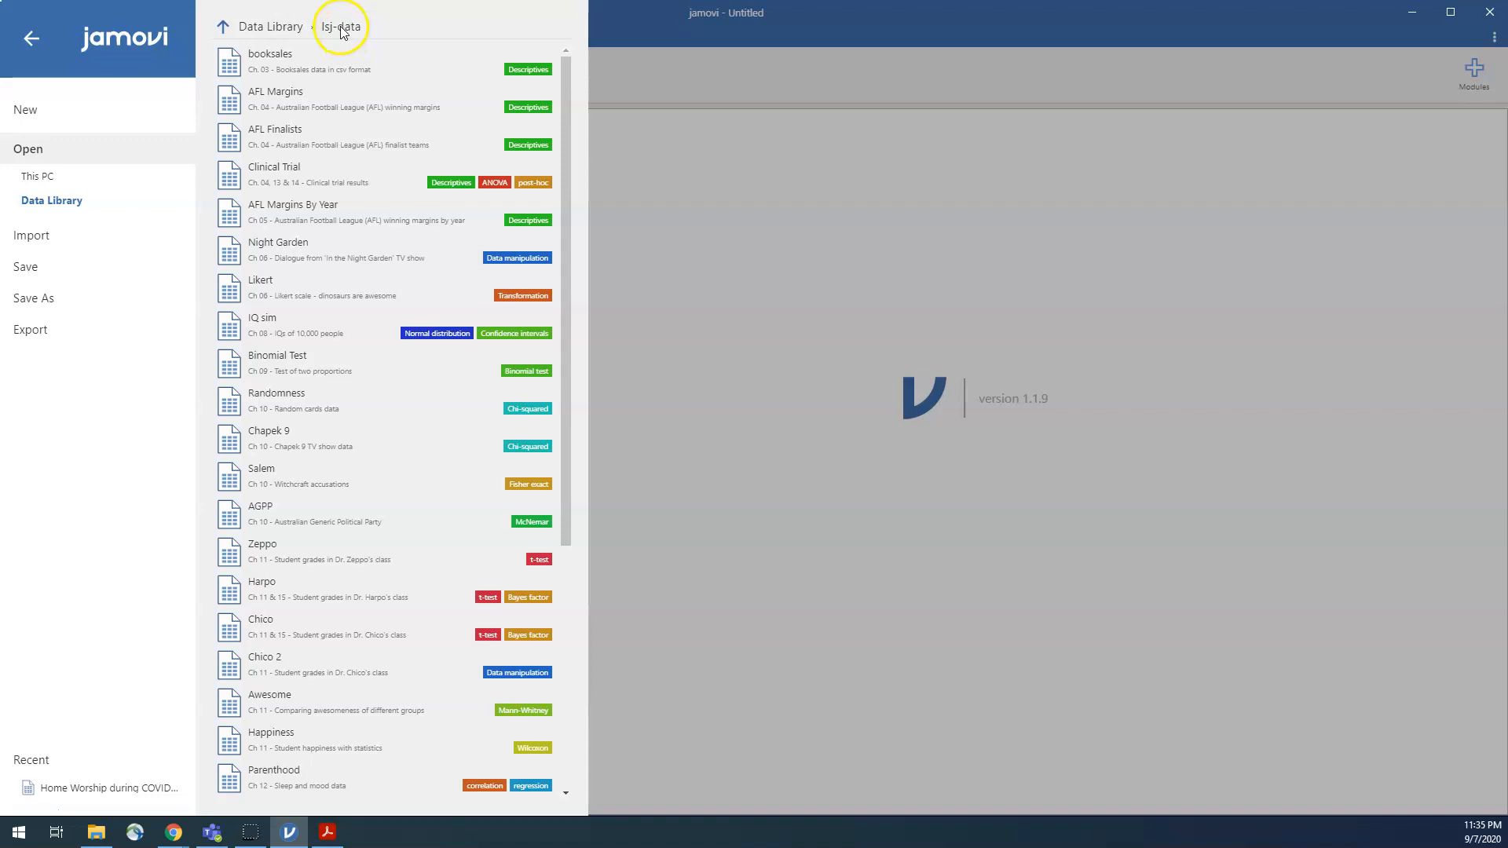
{"action": "scroll", "coordinate": [315, 421], "scroll_direction": "down", "scroll_amount": 3}
{"action": "scroll", "coordinate": [316, 424], "scroll_direction": "down", "scroll_amount": 3}
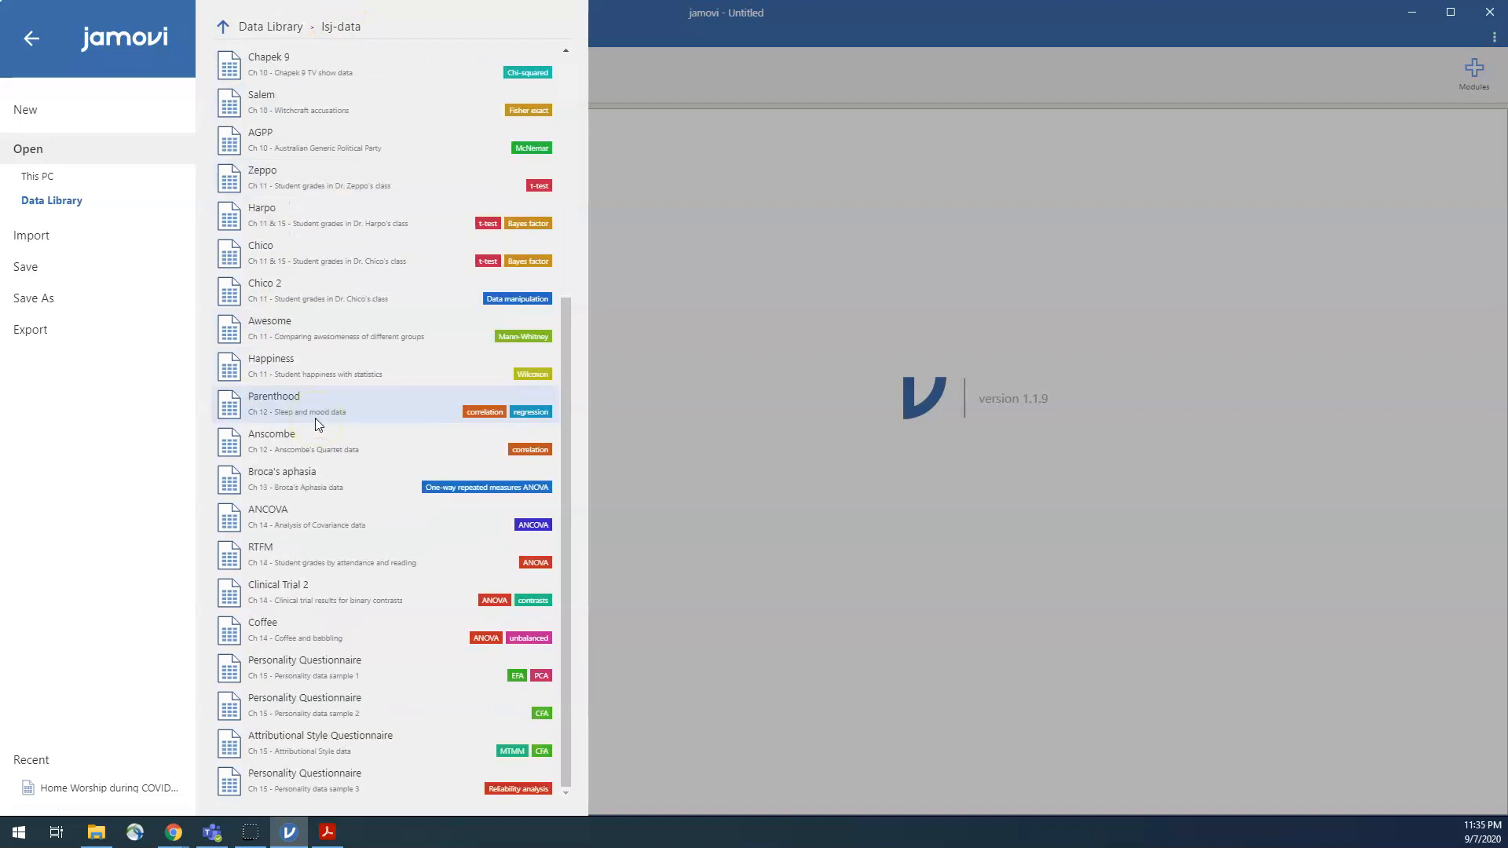
{"action": "left_click", "coordinate": [335, 779]}
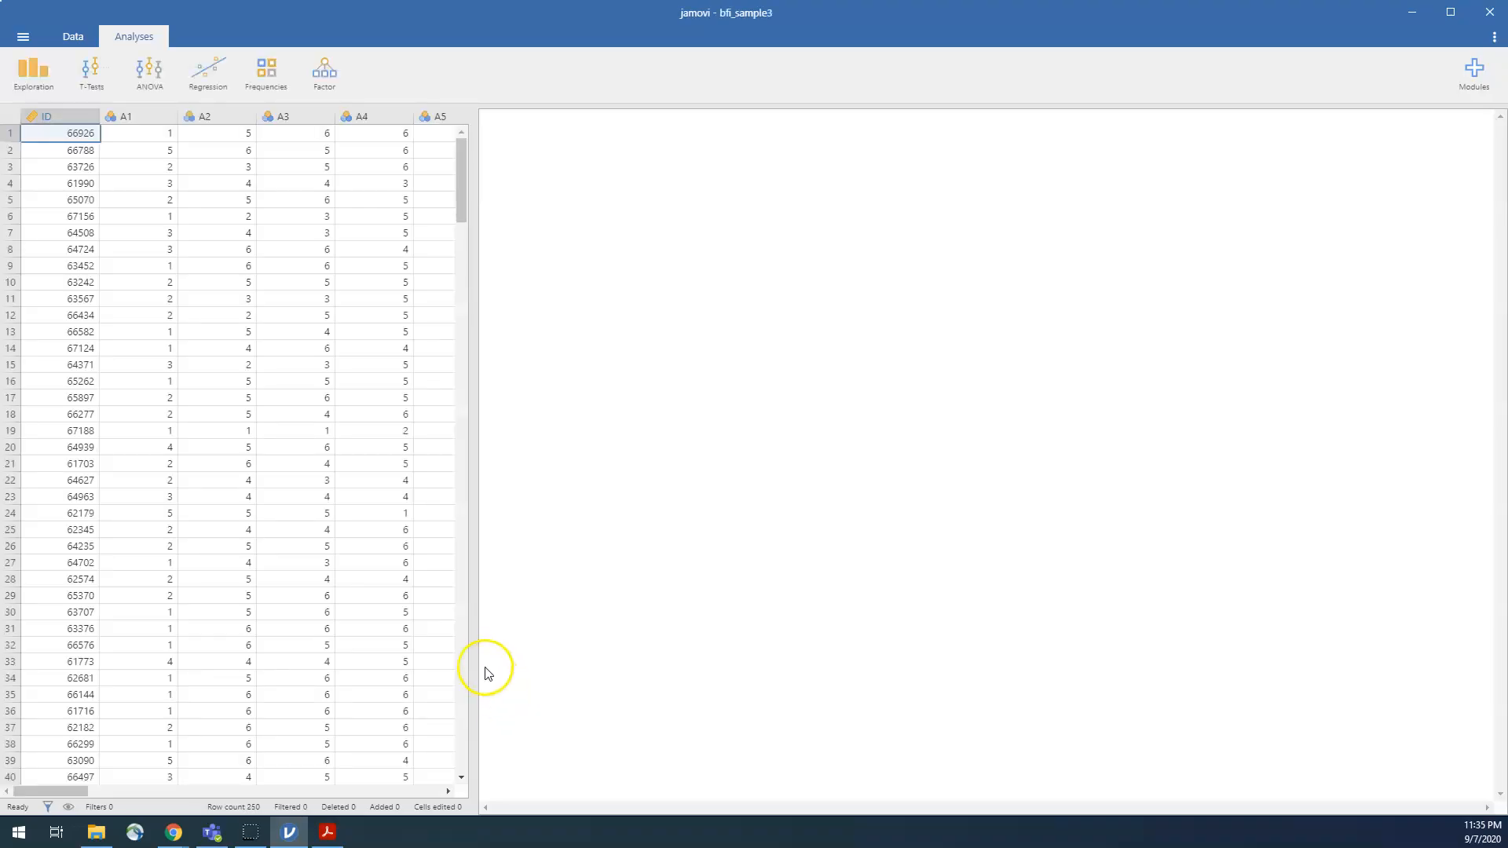
Widen the data table and look through the questionnaire item columns from the A items to the O items
{"action": "left_click_drag", "start_coordinate": [475, 655], "coordinate": [827, 677]}
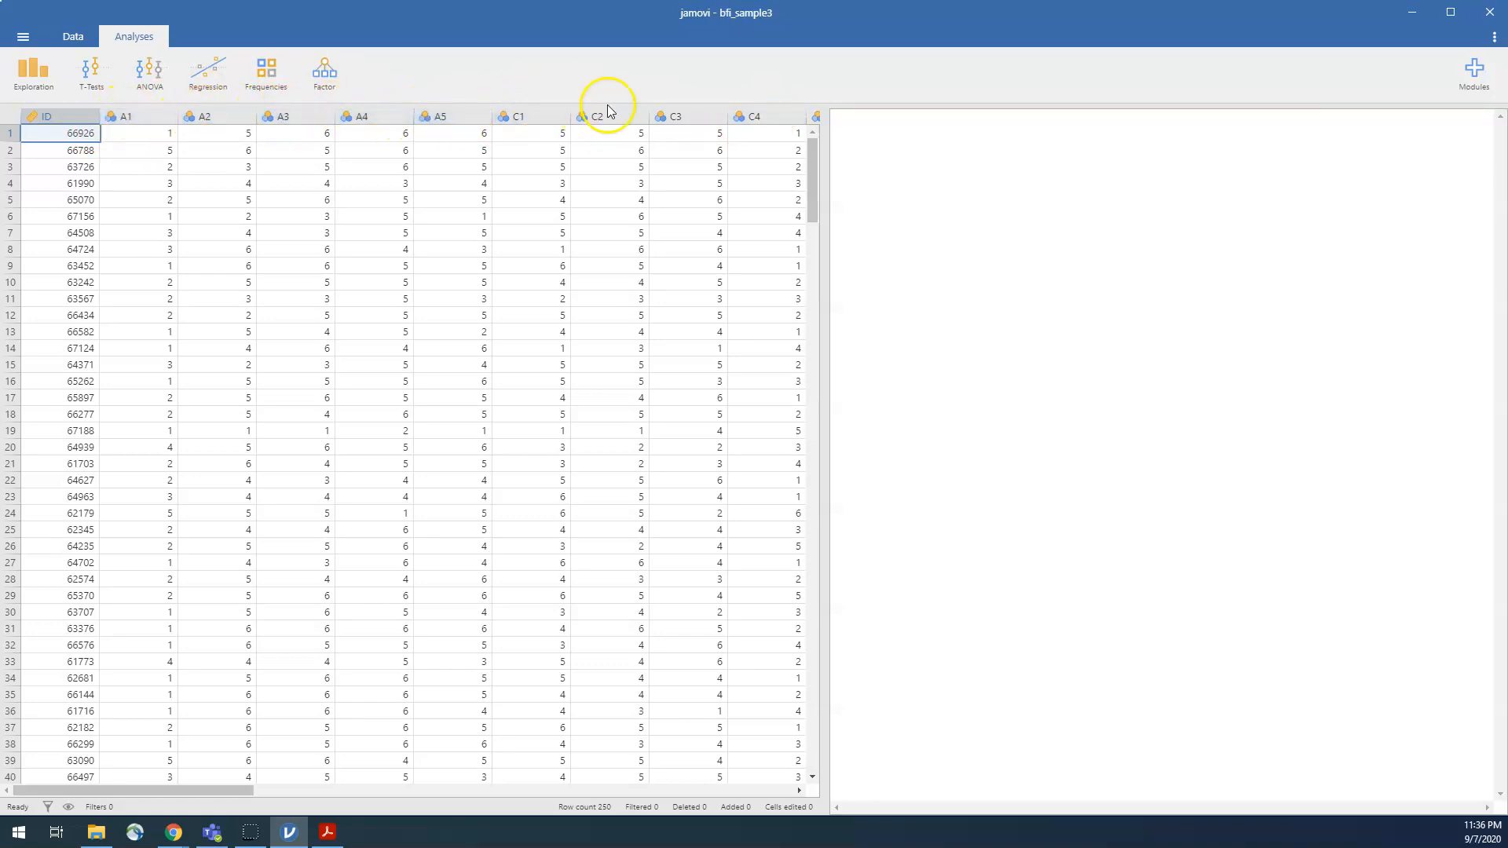
{"action": "left_click", "coordinate": [799, 792]}
{"action": "left_click", "coordinate": [798, 792]}
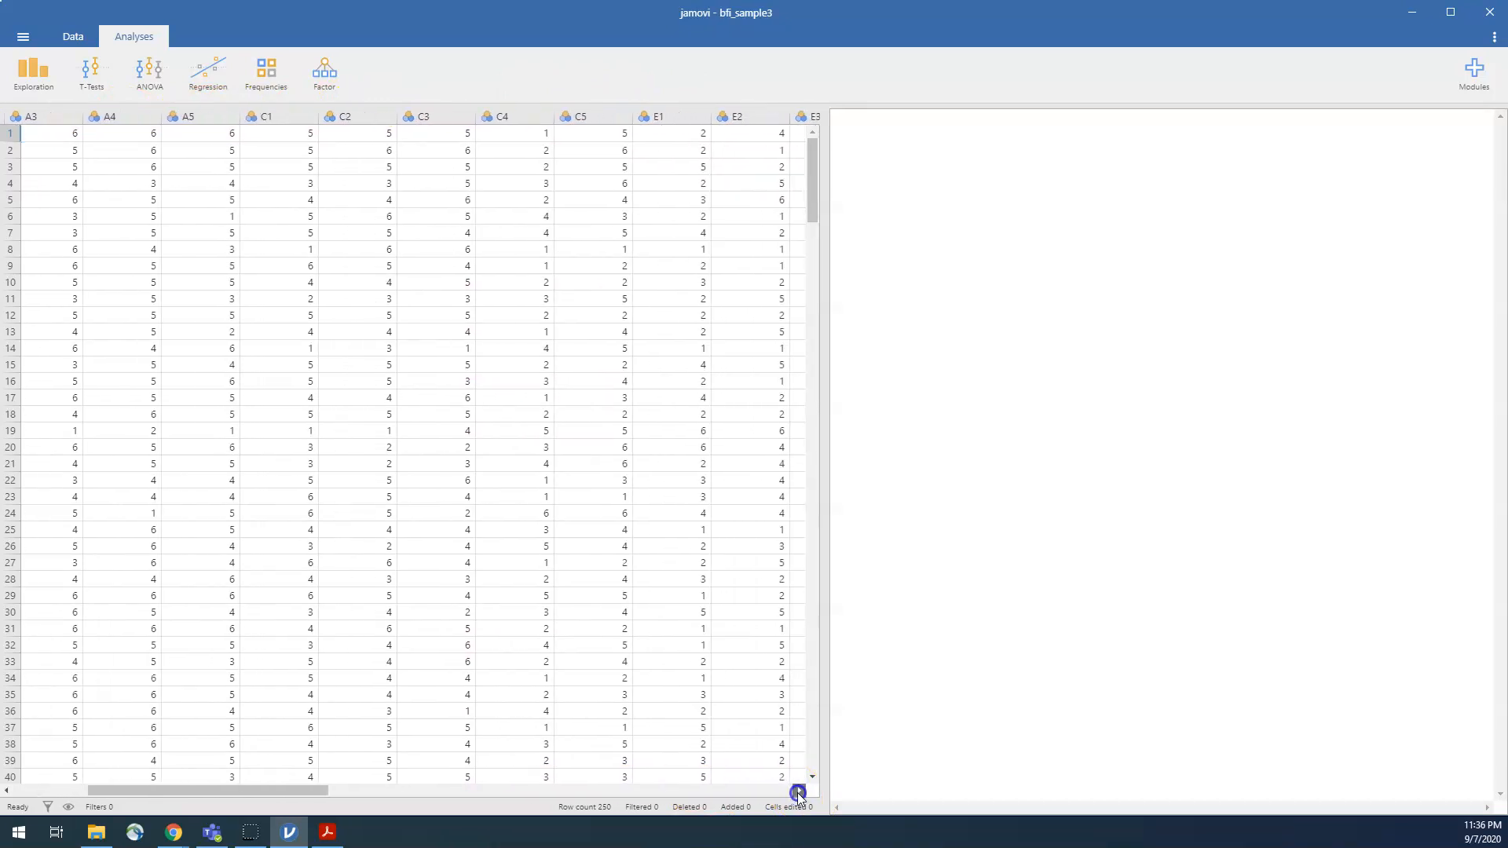
{"action": "left_click", "coordinate": [798, 792]}
{"action": "left_click", "coordinate": [798, 792]}
{"action": "left_click", "coordinate": [798, 792]}
{"action": "left_click", "coordinate": [798, 791]}
{"action": "left_click", "coordinate": [798, 791]}
{"action": "left_click", "coordinate": [798, 792]}
{"action": "left_click", "coordinate": [798, 791]}
{"action": "left_click", "coordinate": [797, 792]}
{"action": "left_click", "coordinate": [798, 792]}
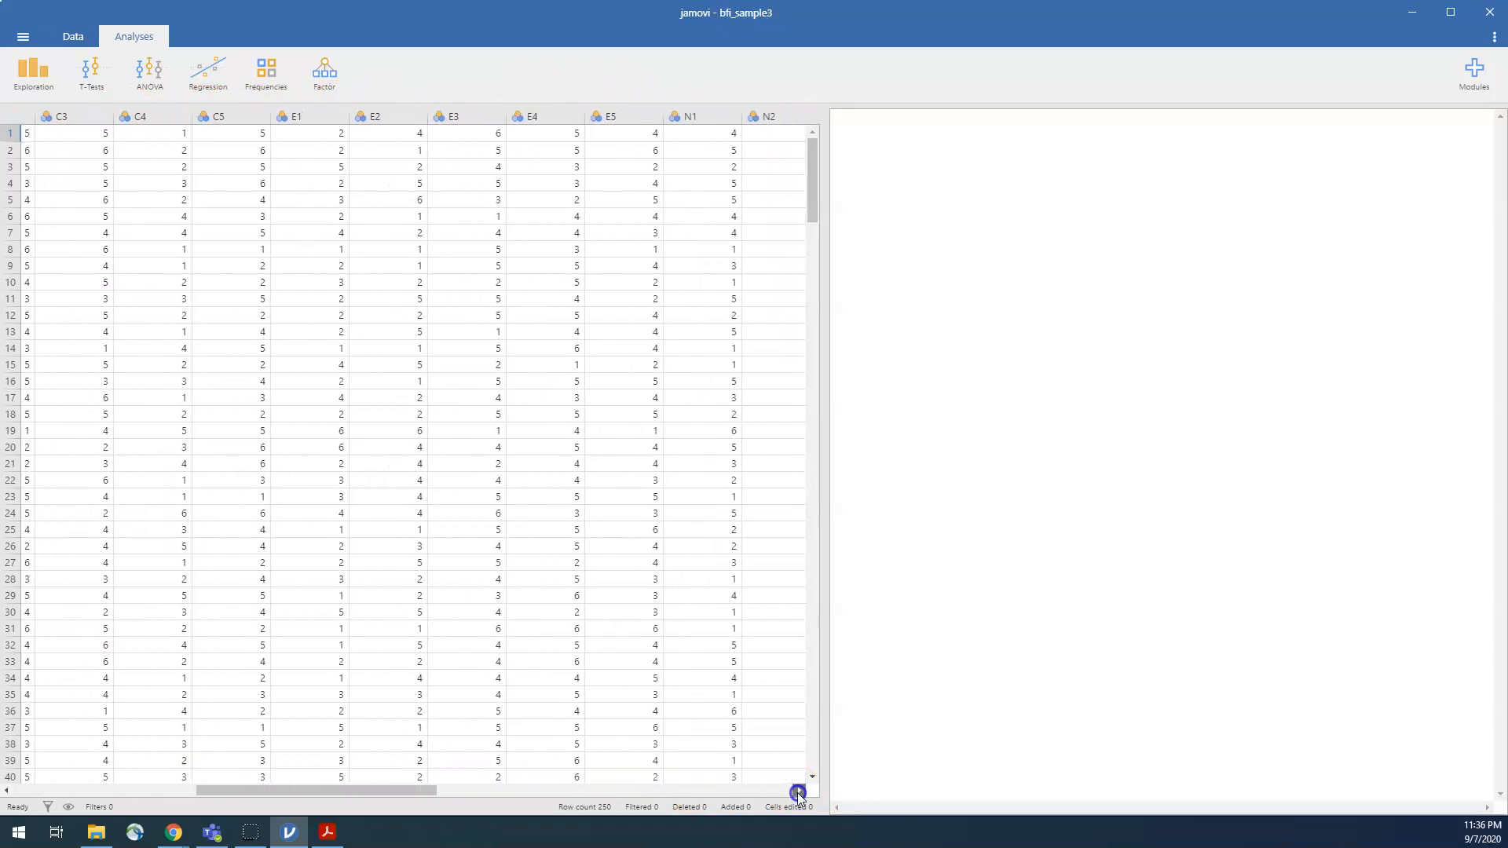
{"action": "left_click", "coordinate": [798, 792]}
{"action": "left_click", "coordinate": [798, 792]}
{"action": "left_click", "coordinate": [798, 791]}
{"action": "left_click", "coordinate": [798, 791]}
{"action": "left_click", "coordinate": [798, 791]}
{"action": "left_click", "coordinate": [798, 791]}
{"action": "left_click", "coordinate": [798, 791]}
{"action": "left_click", "coordinate": [797, 791]}
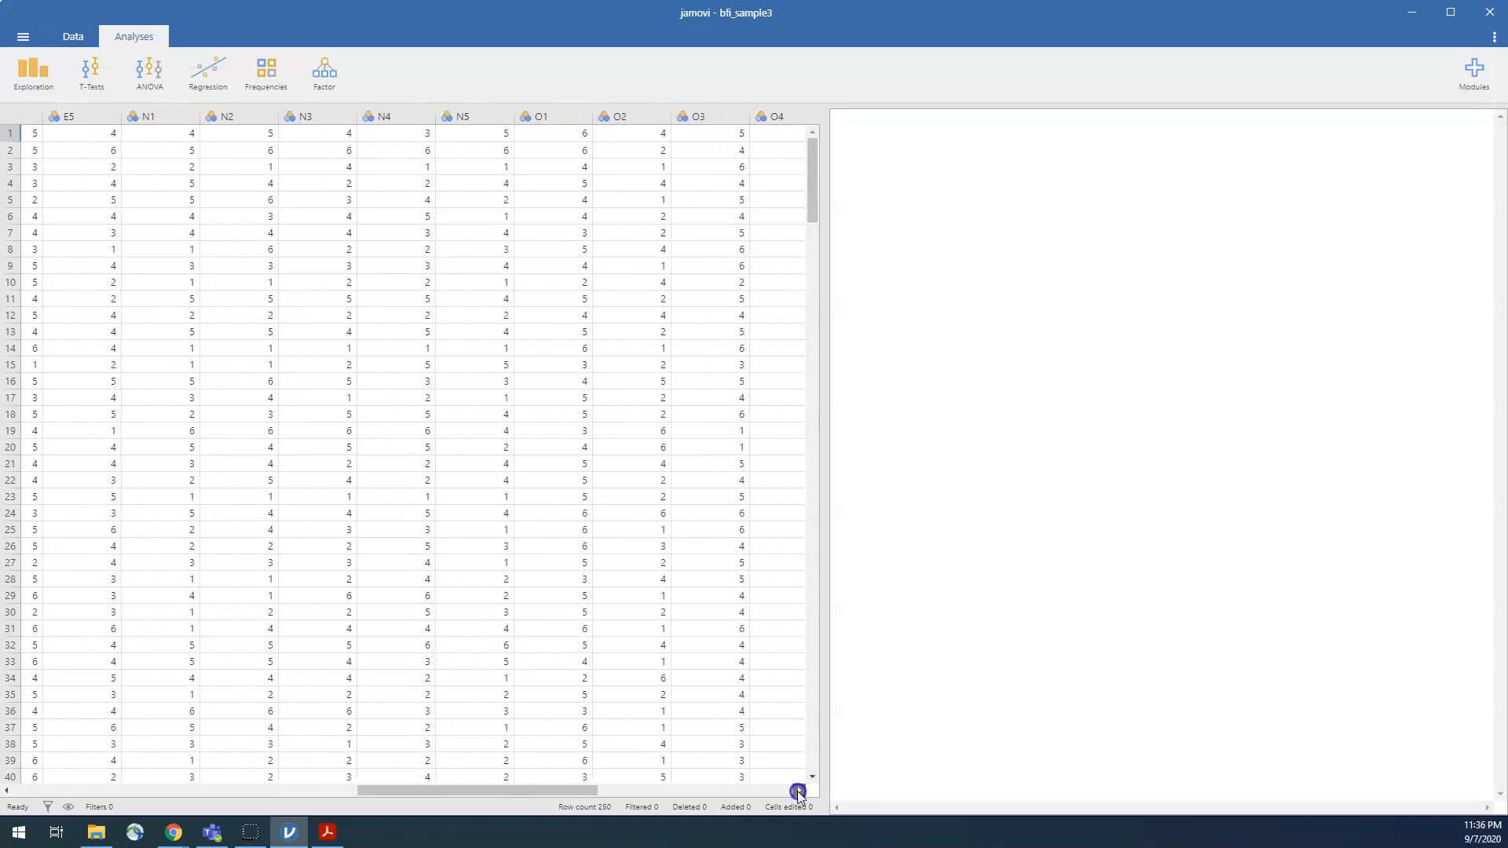
{"action": "left_click", "coordinate": [798, 791]}
{"action": "left_click", "coordinate": [798, 791]}
{"action": "left_click", "coordinate": [798, 791]}
{"action": "left_click", "coordinate": [798, 791]}
{"action": "left_click_drag", "start_coordinate": [640, 793], "coordinate": [192, 787]}
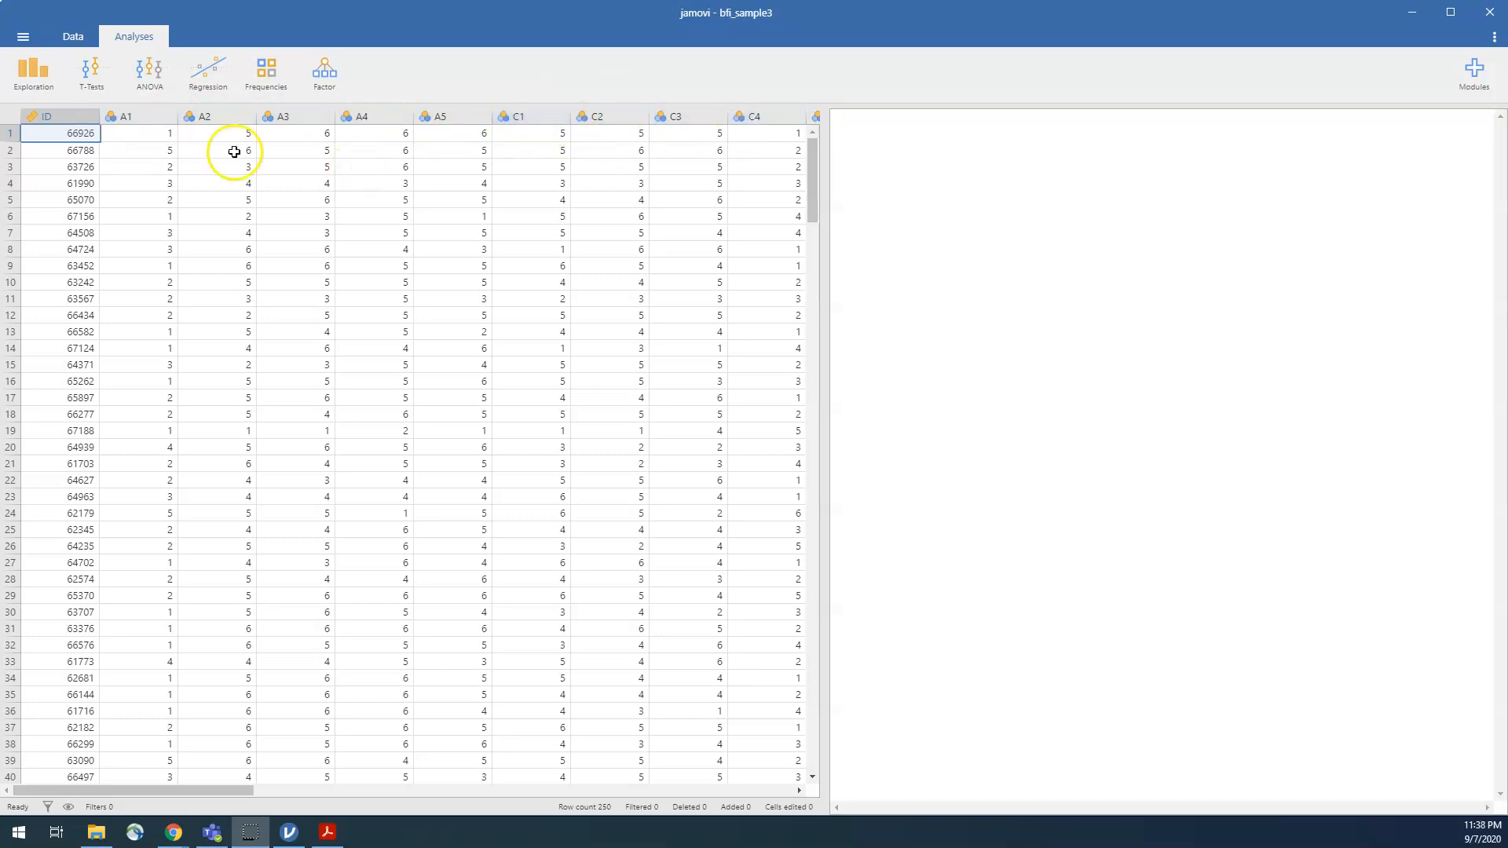
Open the variable settings of A1 and label level 1 as Strongly disagree and level 2 as Moderately disagree
{"action": "double_click", "coordinate": [147, 116]}
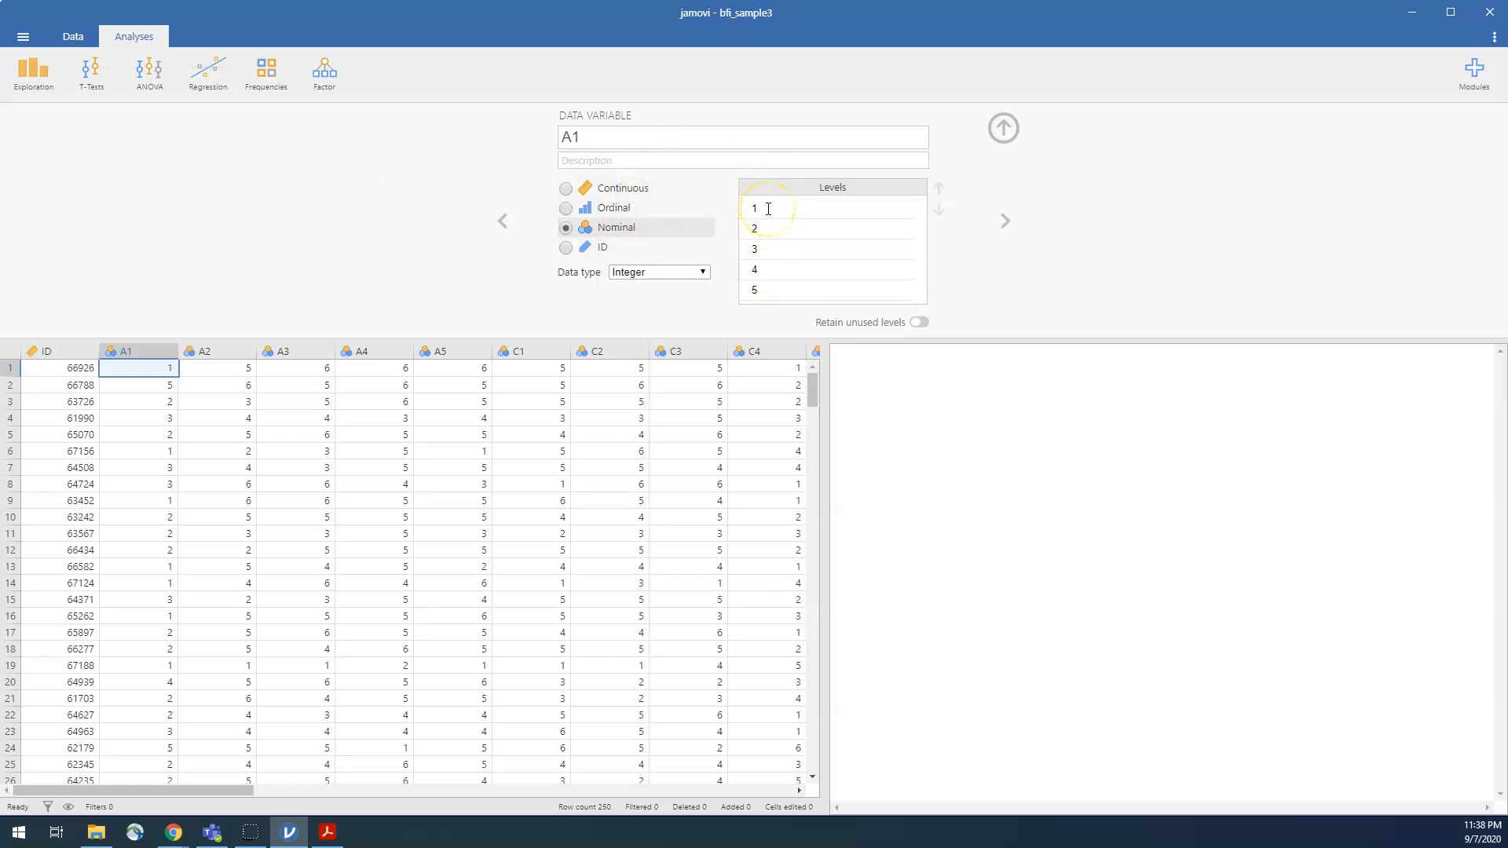
{"action": "scroll", "coordinate": [768, 209], "scroll_direction": "down", "scroll_amount": 1}
{"action": "scroll", "coordinate": [787, 285], "scroll_direction": "up", "scroll_amount": 1}
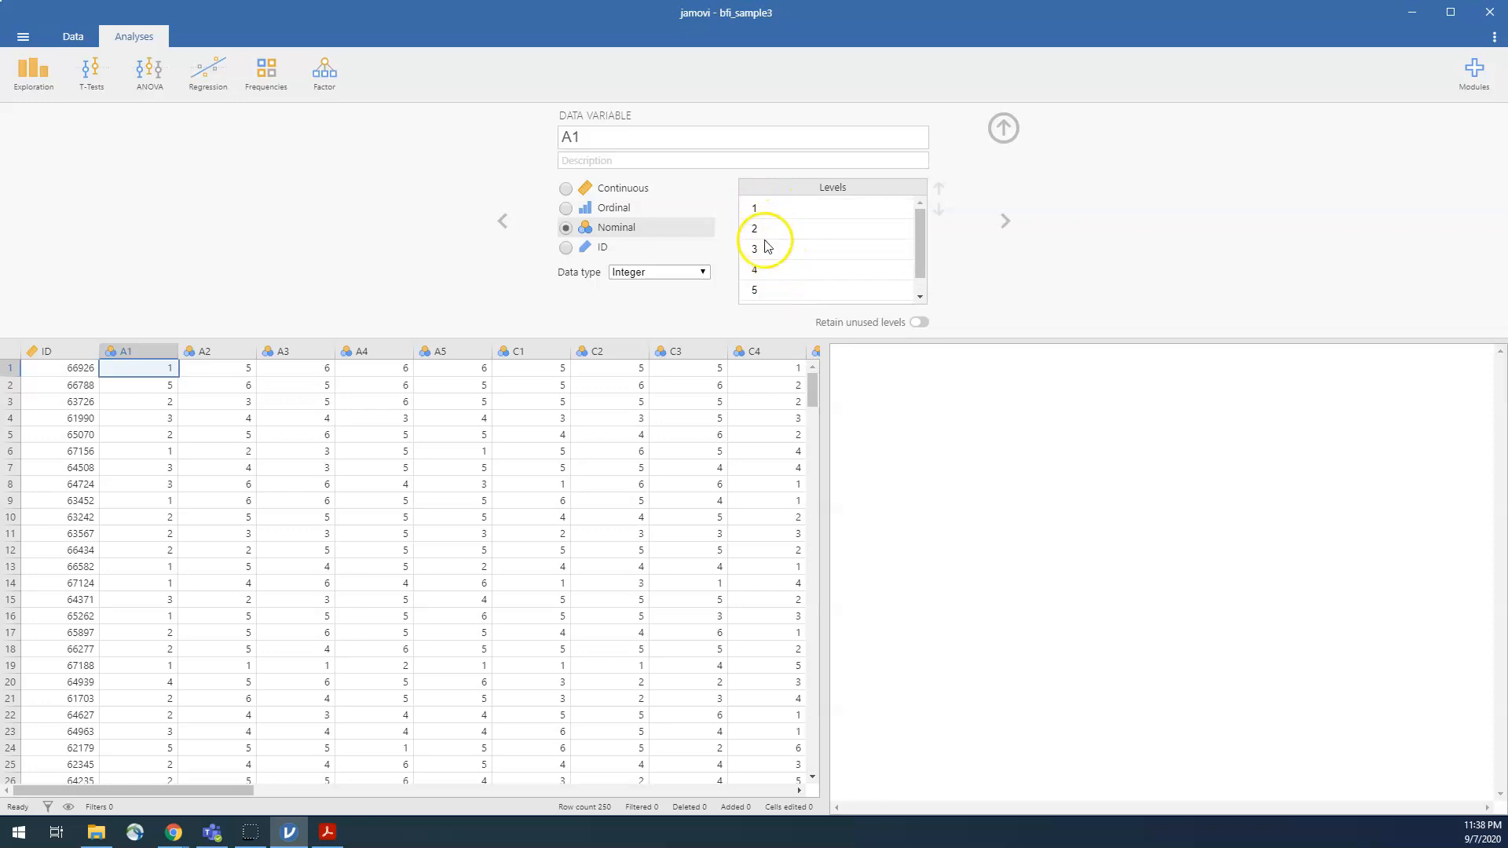
{"action": "scroll", "coordinate": [766, 290], "scroll_direction": "down", "scroll_amount": 1}
{"action": "scroll", "coordinate": [775, 268], "scroll_direction": "up", "scroll_amount": 1}
{"action": "double_click", "coordinate": [783, 208]}
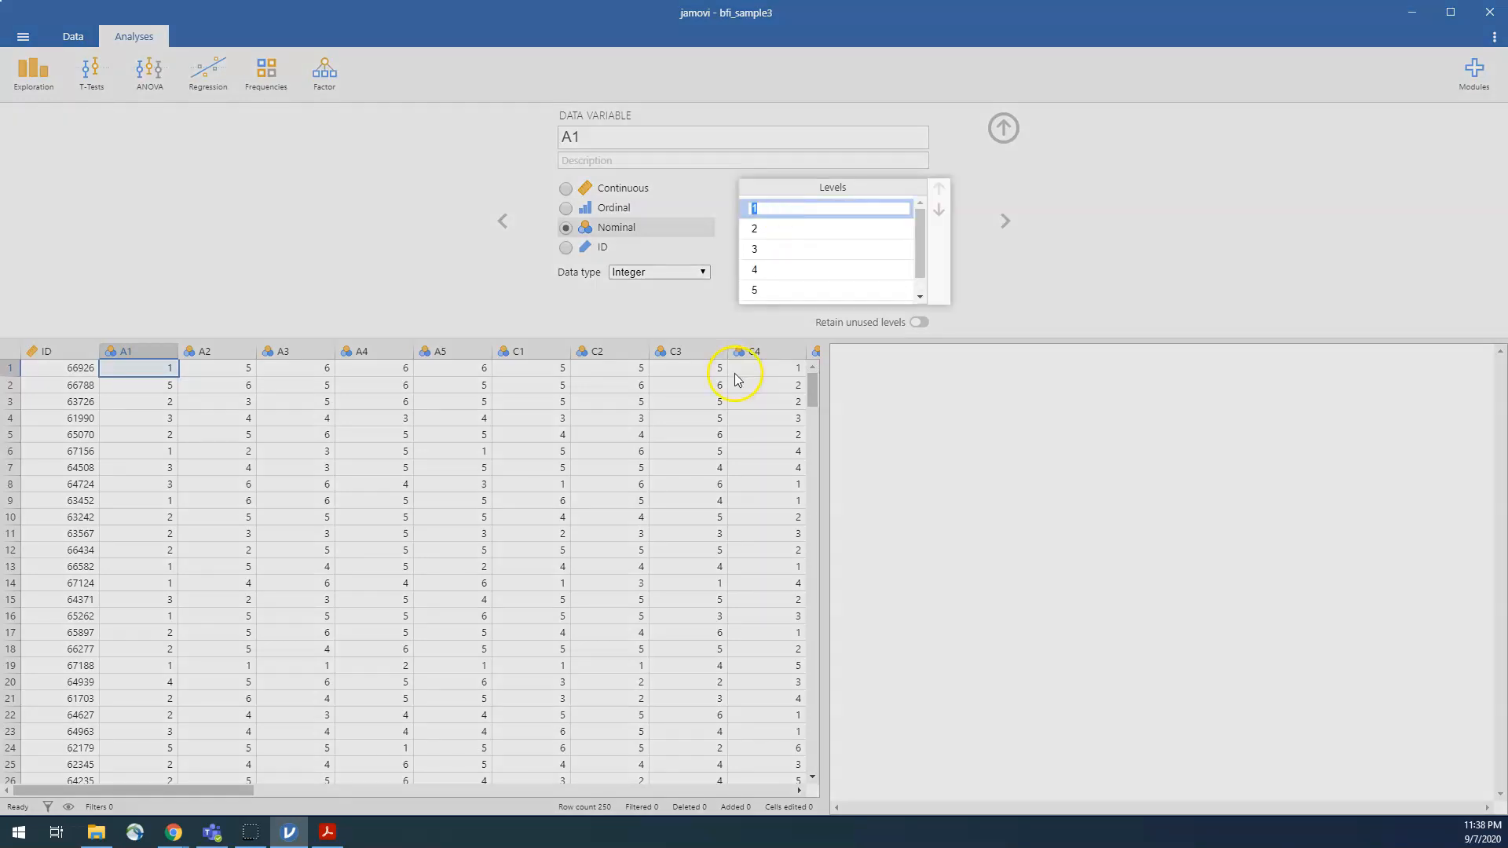
{"action": "type", "text": "Strongly disagree"}
{"action": "left_click", "coordinate": [817, 224]}
{"action": "left_click", "coordinate": [817, 234]}
{"action": "type", "text": "Mode"}
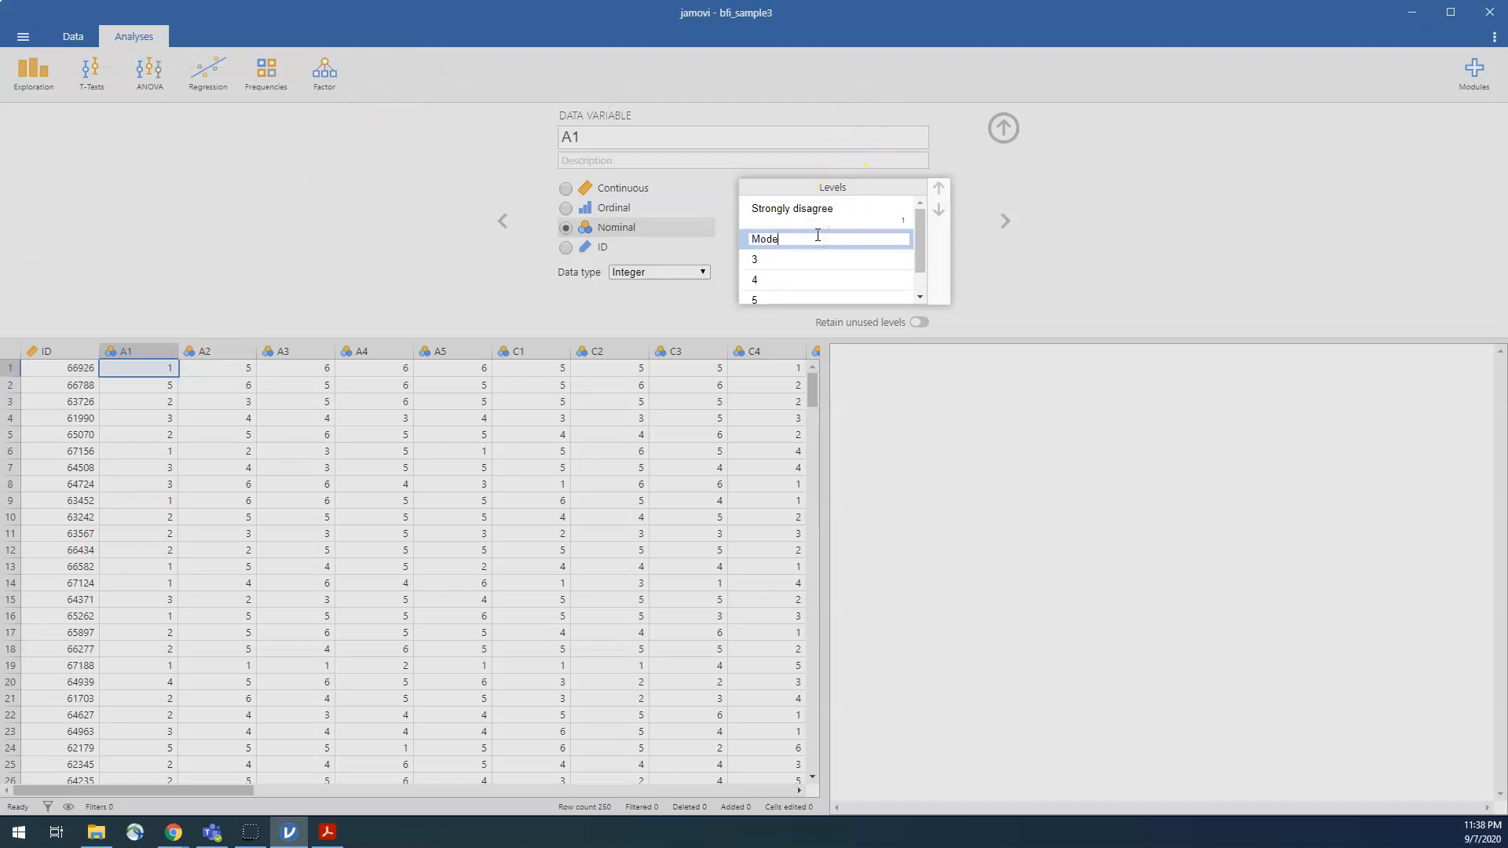
{"action": "type", "text": "rately disagree"}
{"action": "key", "text": "Return"}
Label A1's levels 3 to 6 as Slightly disagree, Slightly agree, Moderately agree and Strongly agree, and widen the A1 column to fit the labels
{"action": "type", "text": "Slightl"}
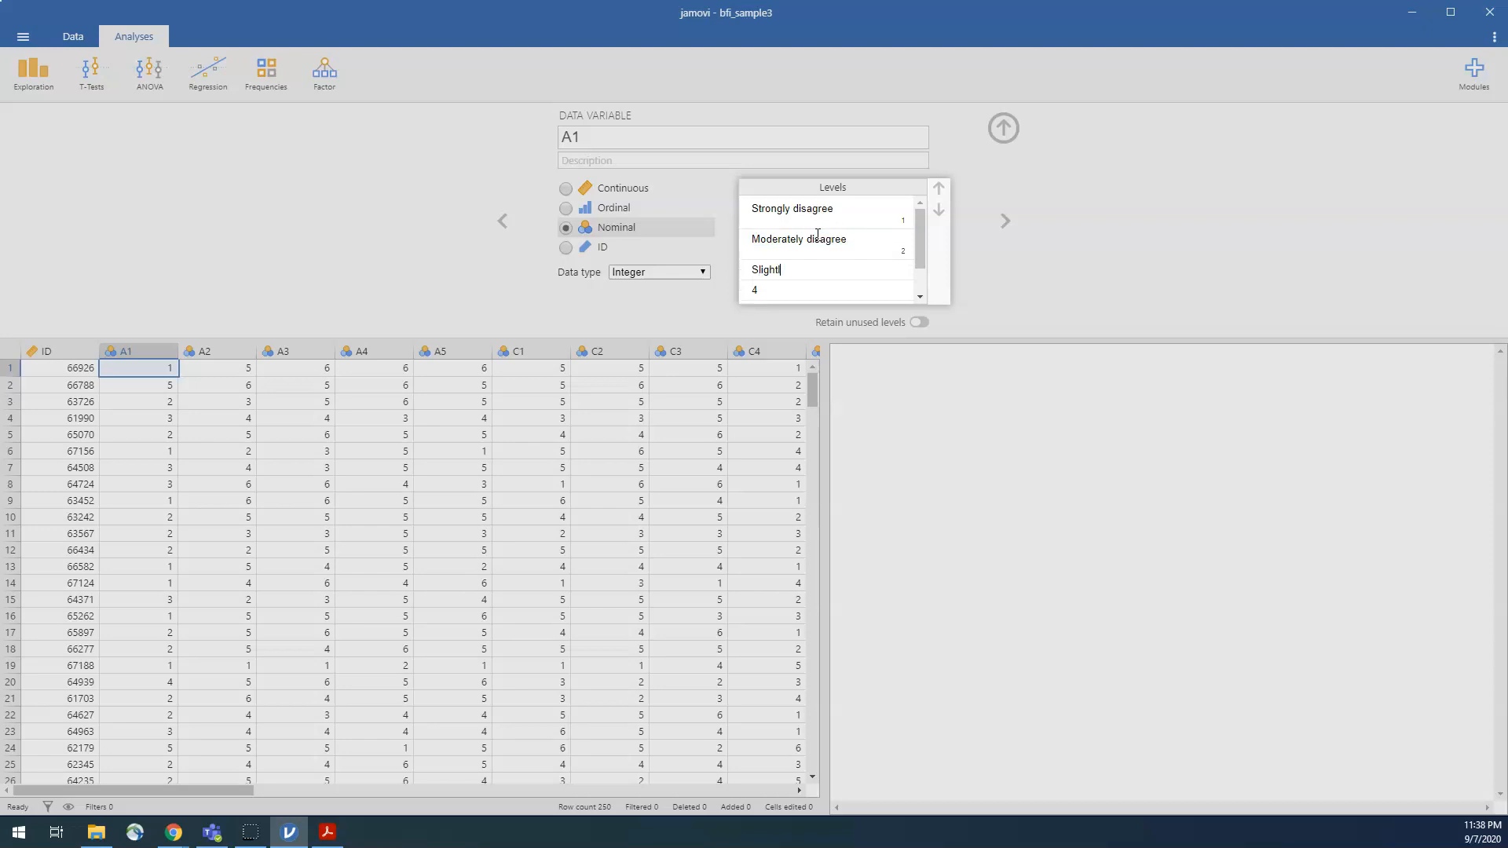
{"action": "type", "text": "y disagree"}
{"action": "key", "text": "Tab"}
{"action": "type", "text": "Slightly agree"}
{"action": "key", "text": "Tab"}
{"action": "type", "text": "Moderately agree"}
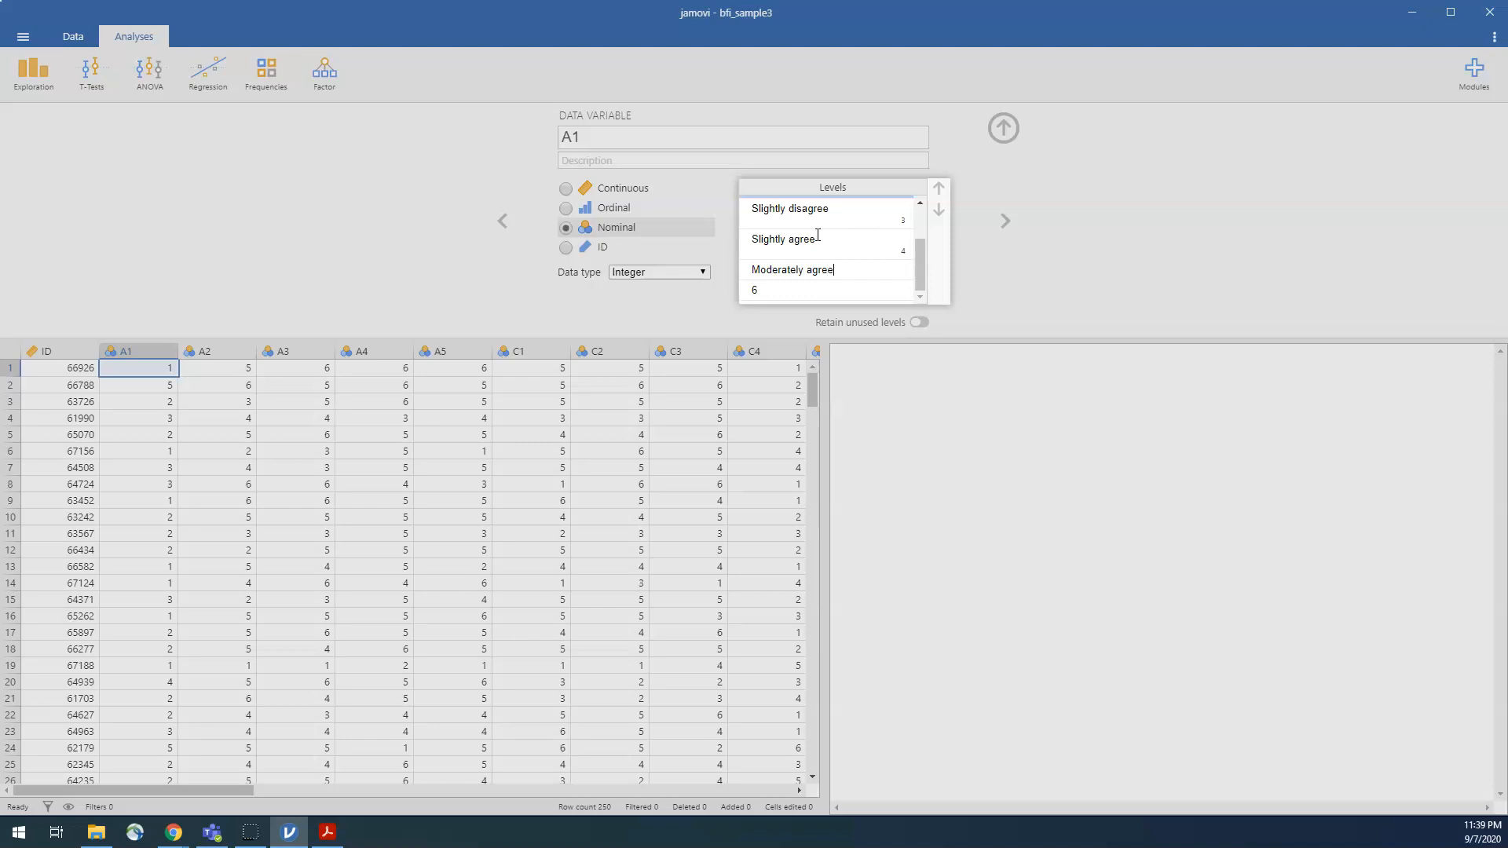
{"action": "key", "text": "Tab"}
{"action": "type", "text": "Strongly agree"}
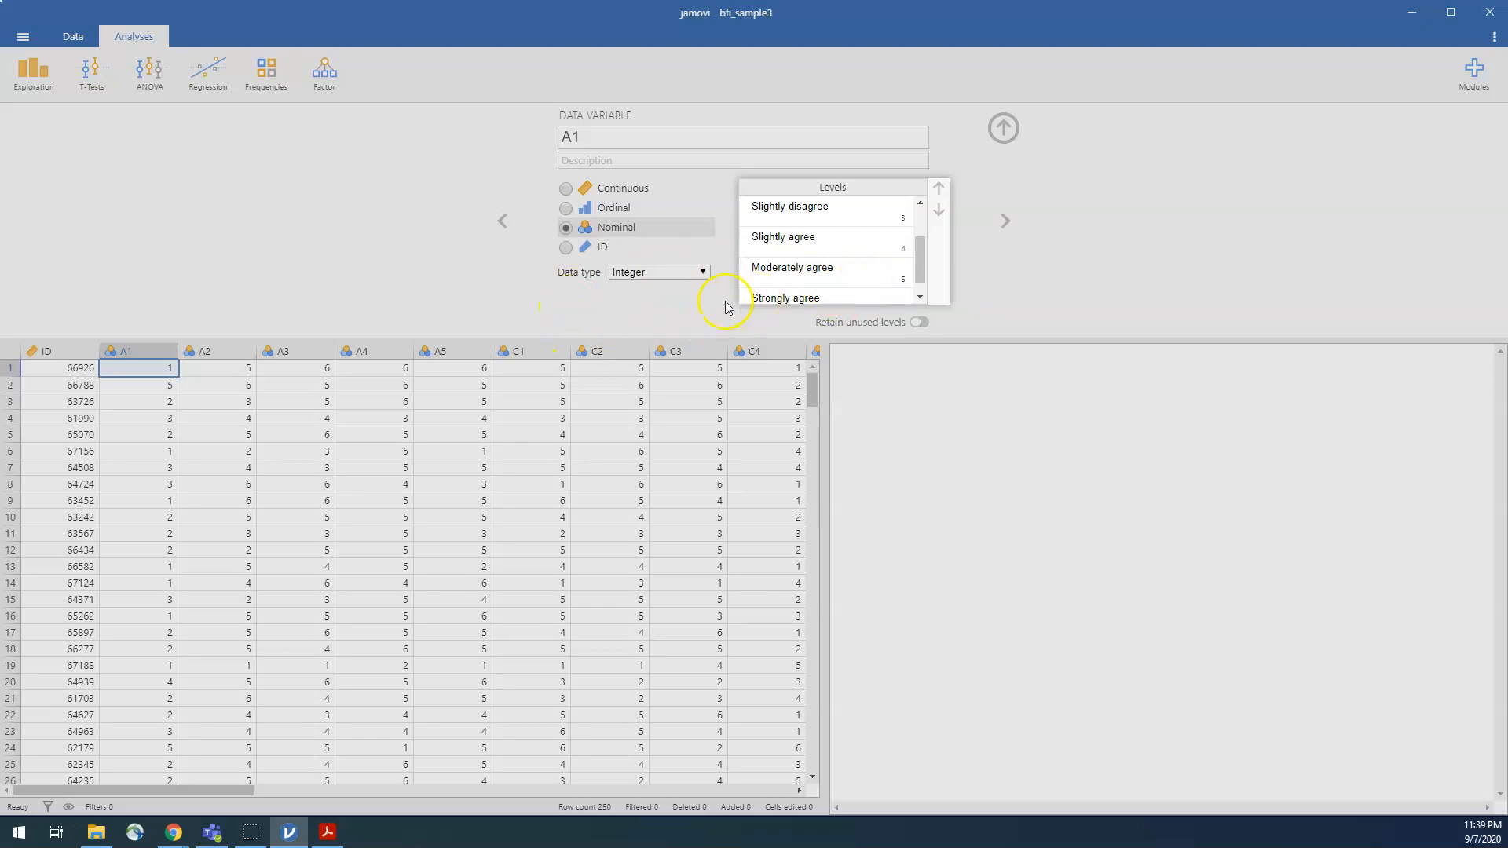
{"action": "left_click", "coordinate": [1052, 279]}
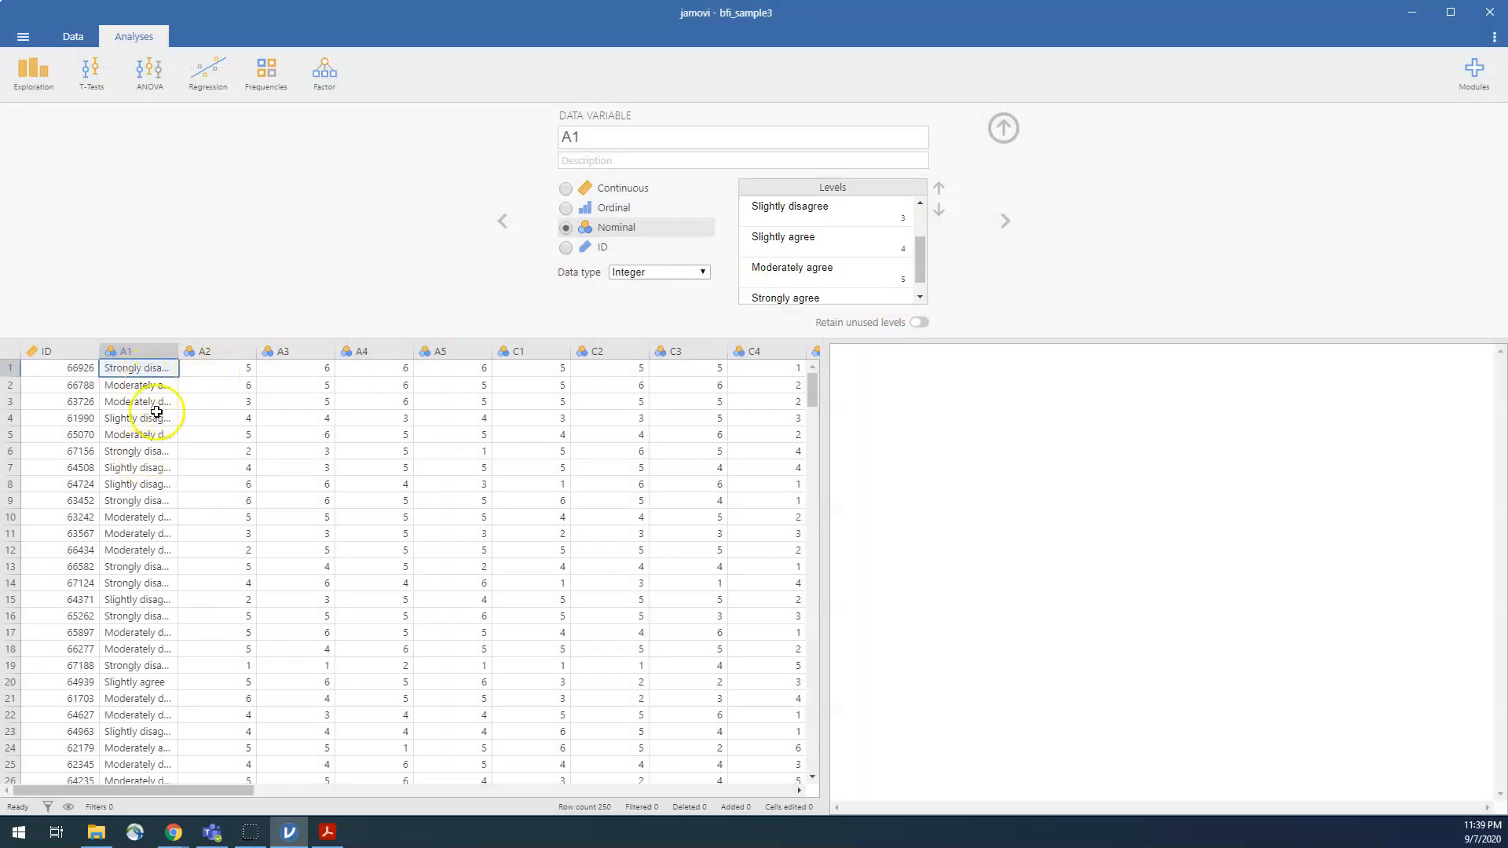
{"action": "left_click_drag", "start_coordinate": [177, 348], "coordinate": [209, 347]}
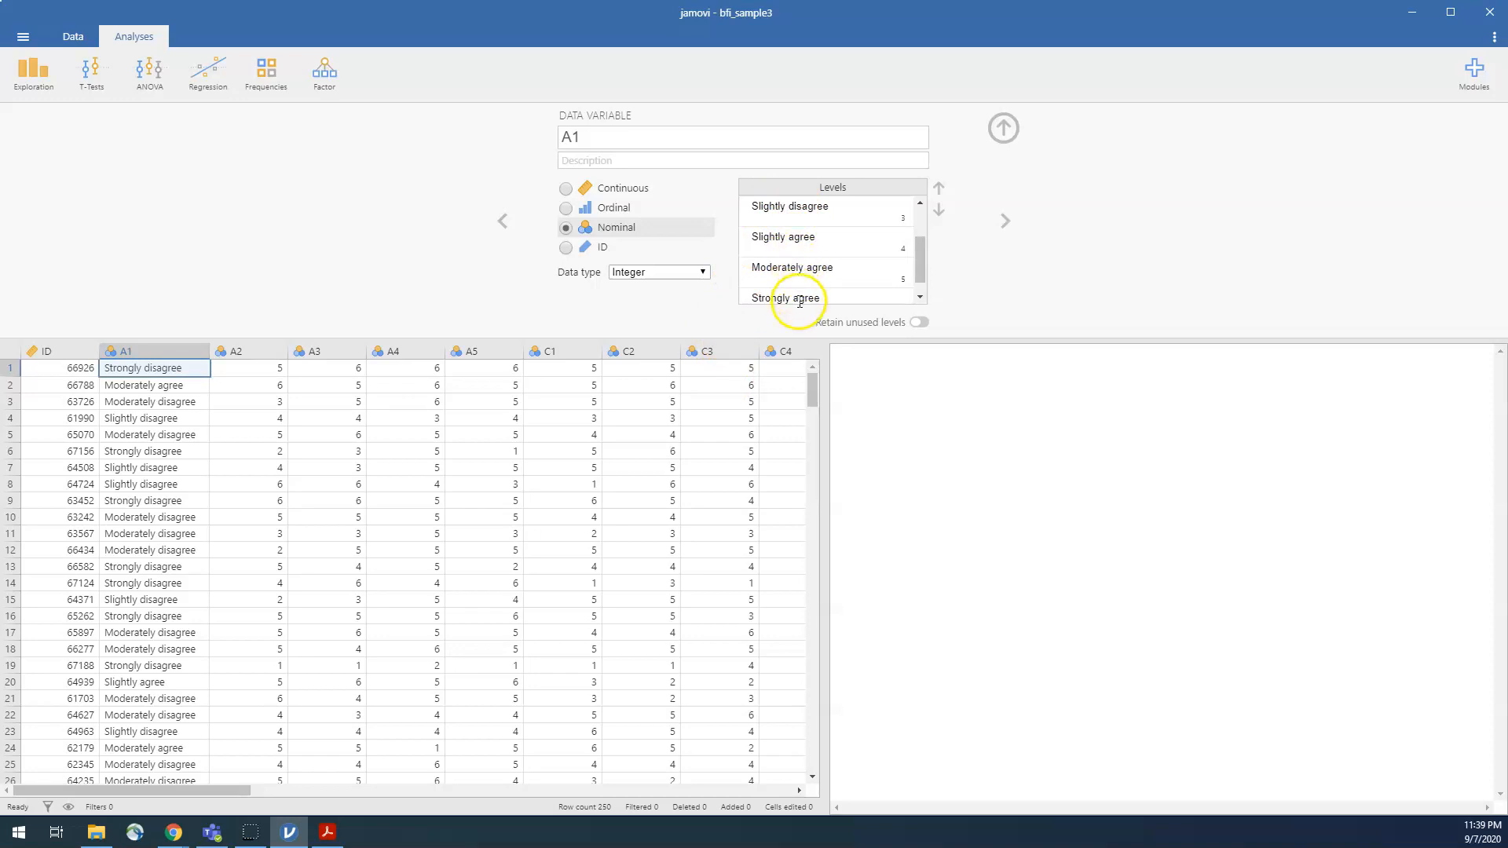
Show the variable settings of A2 and compare its numeric levels with A1's labelled responses
{"action": "left_click", "coordinate": [252, 351]}
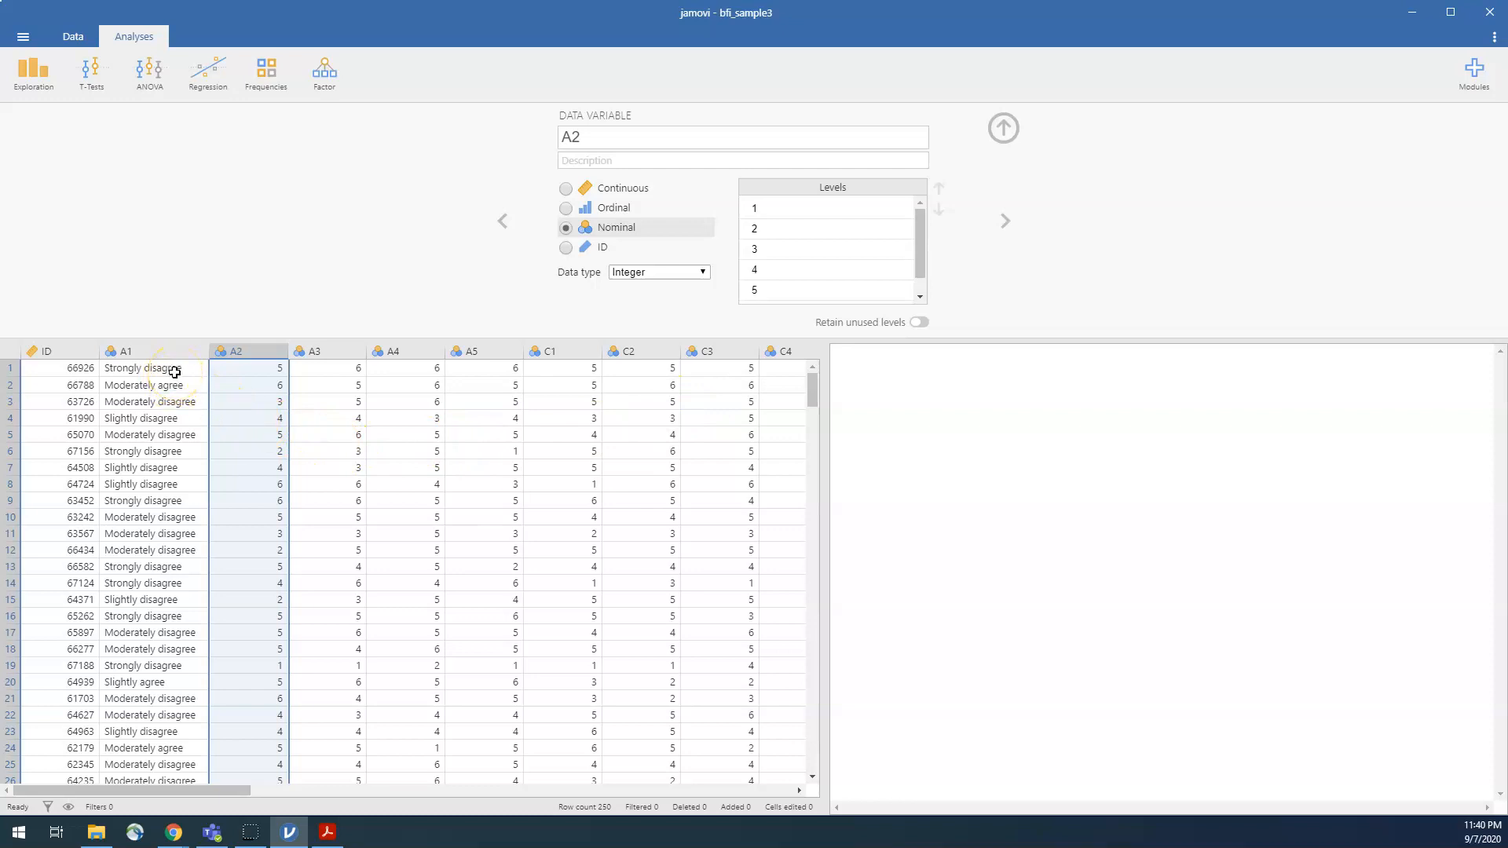
{"action": "left_click", "coordinate": [171, 395]}
{"action": "left_click", "coordinate": [180, 403]}
Create a Descriptives analysis, close the variable settings and add A1 to the analysed variables
{"action": "left_click", "coordinate": [44, 88]}
{"action": "left_click", "coordinate": [51, 111]}
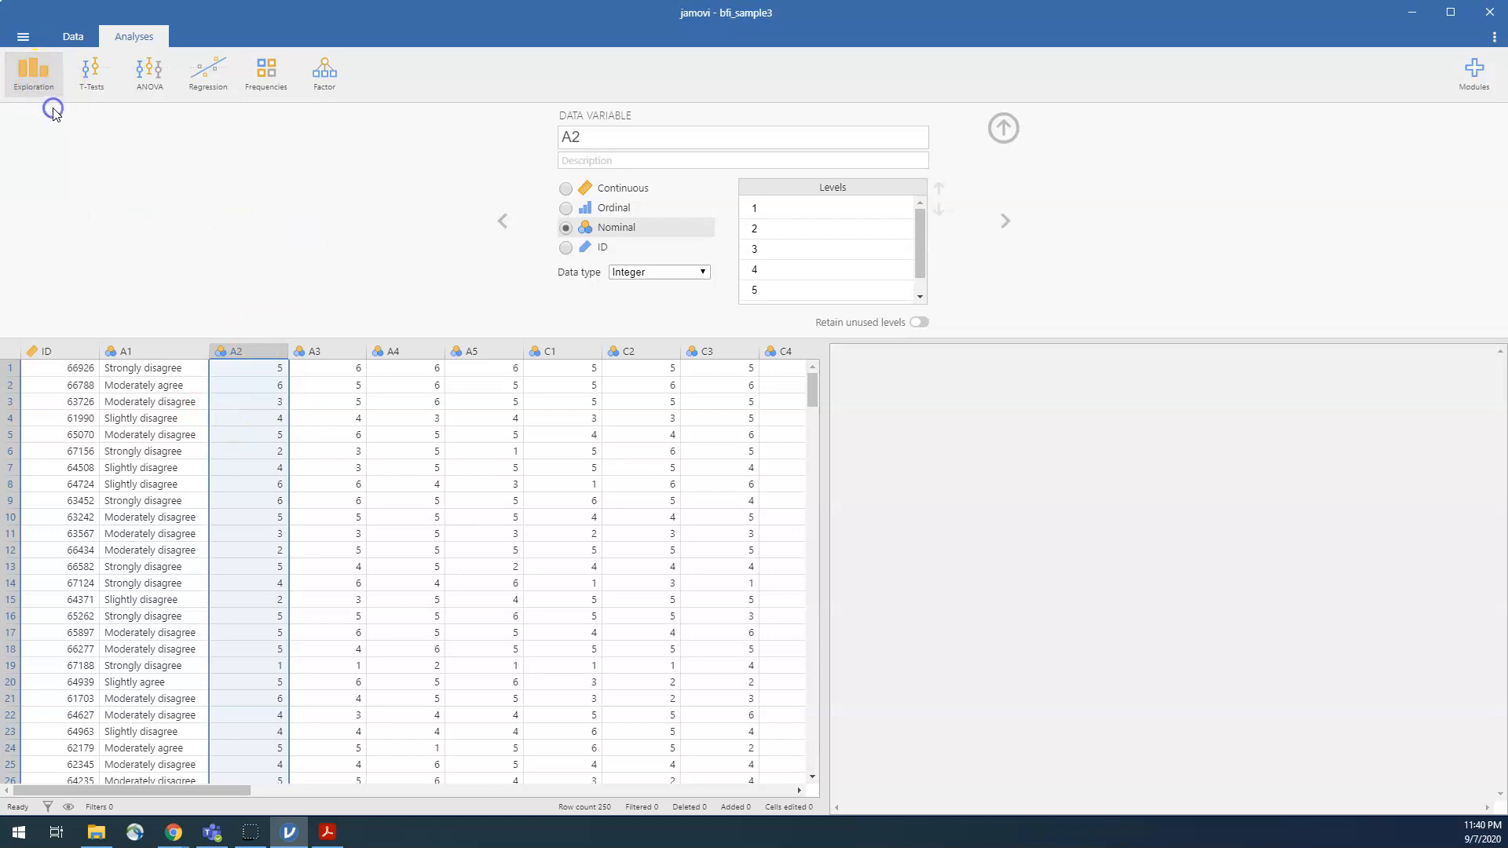
{"action": "left_click", "coordinate": [1006, 130]}
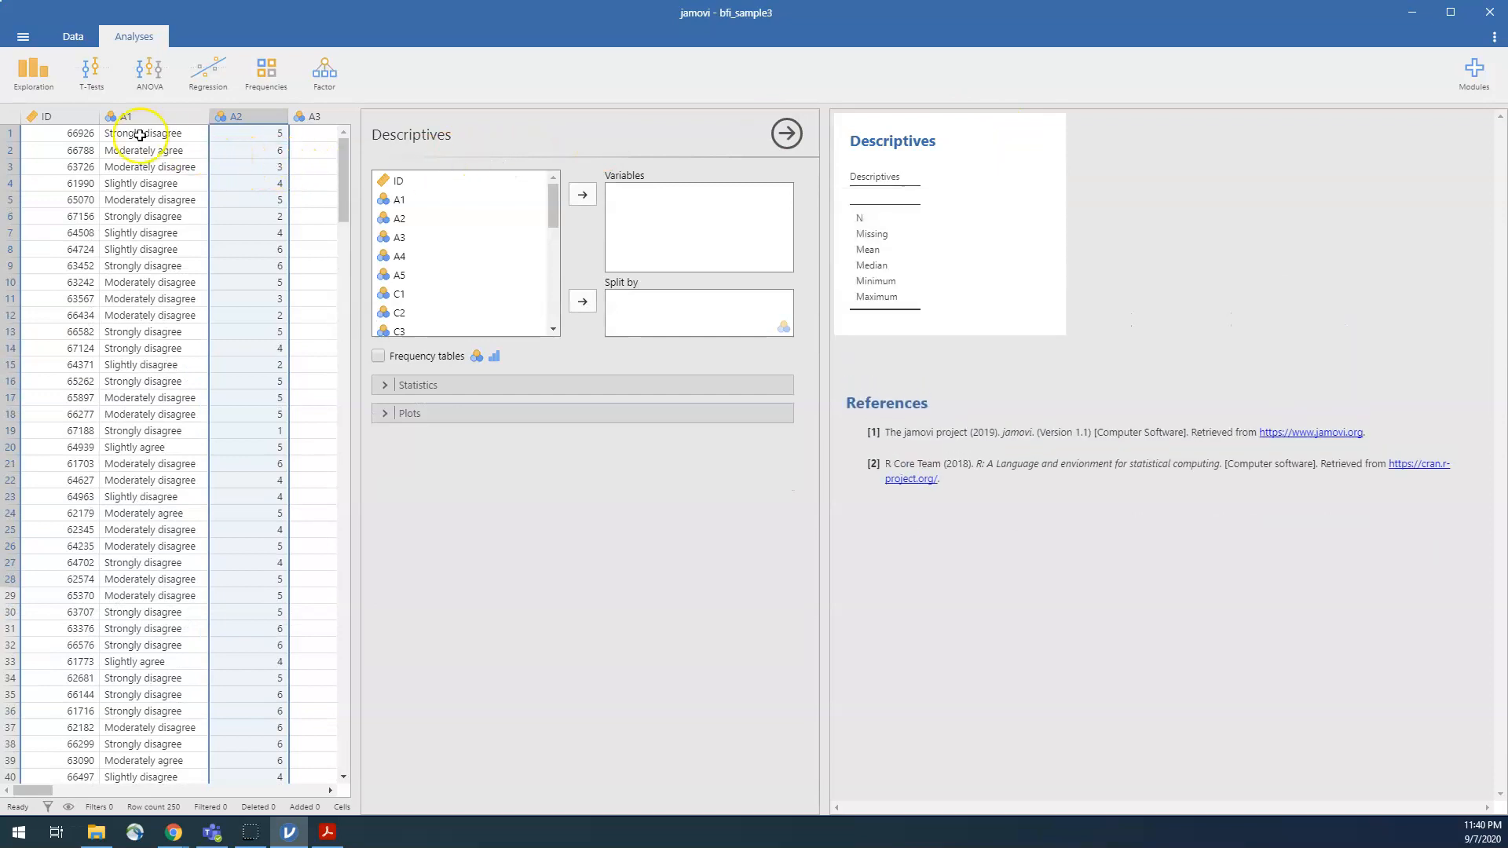
{"action": "left_click", "coordinate": [403, 201]}
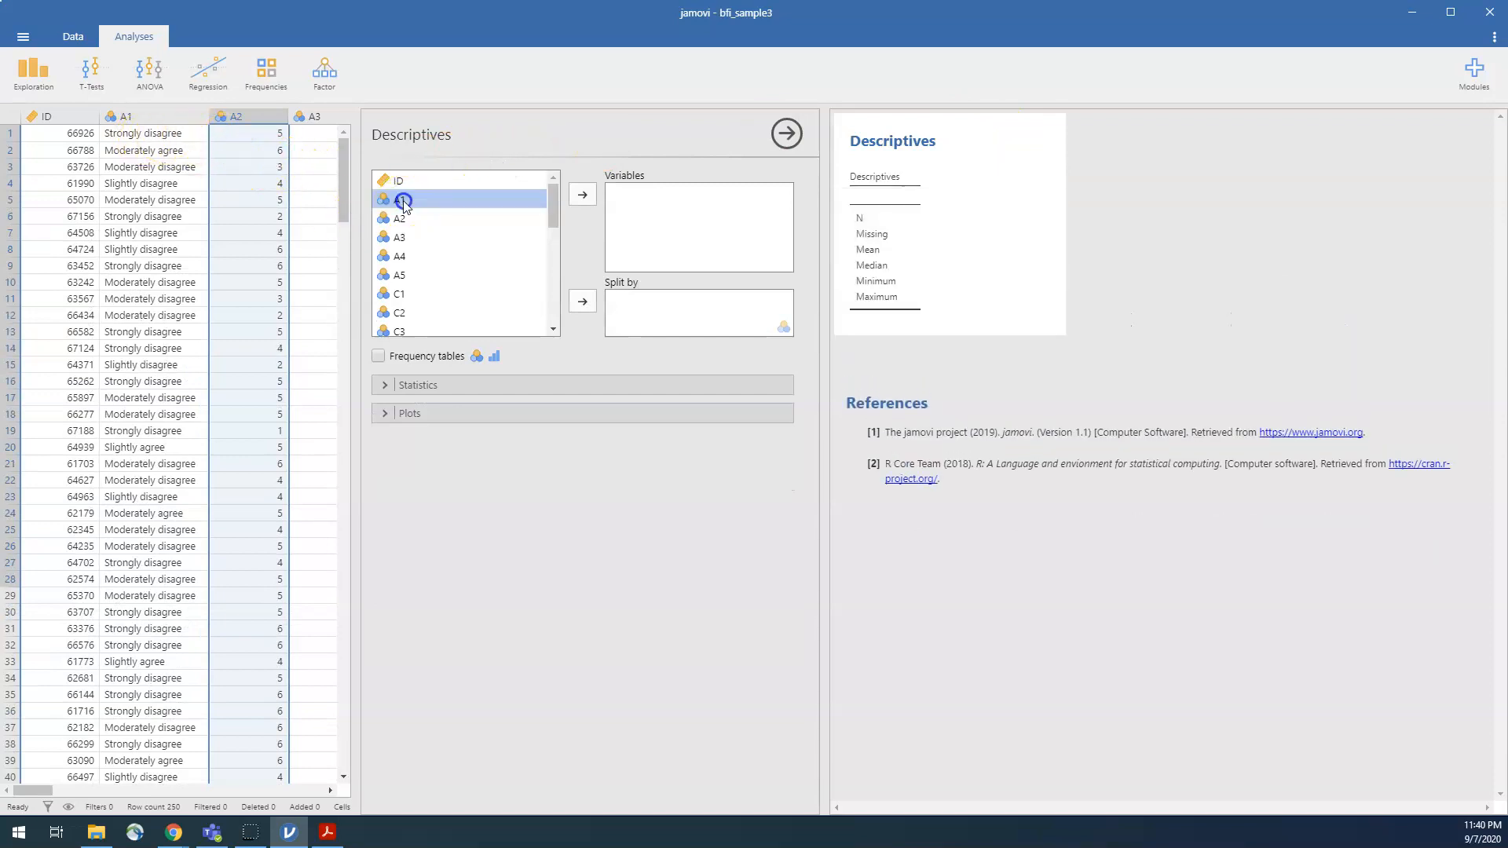
{"action": "left_click", "coordinate": [586, 195]}
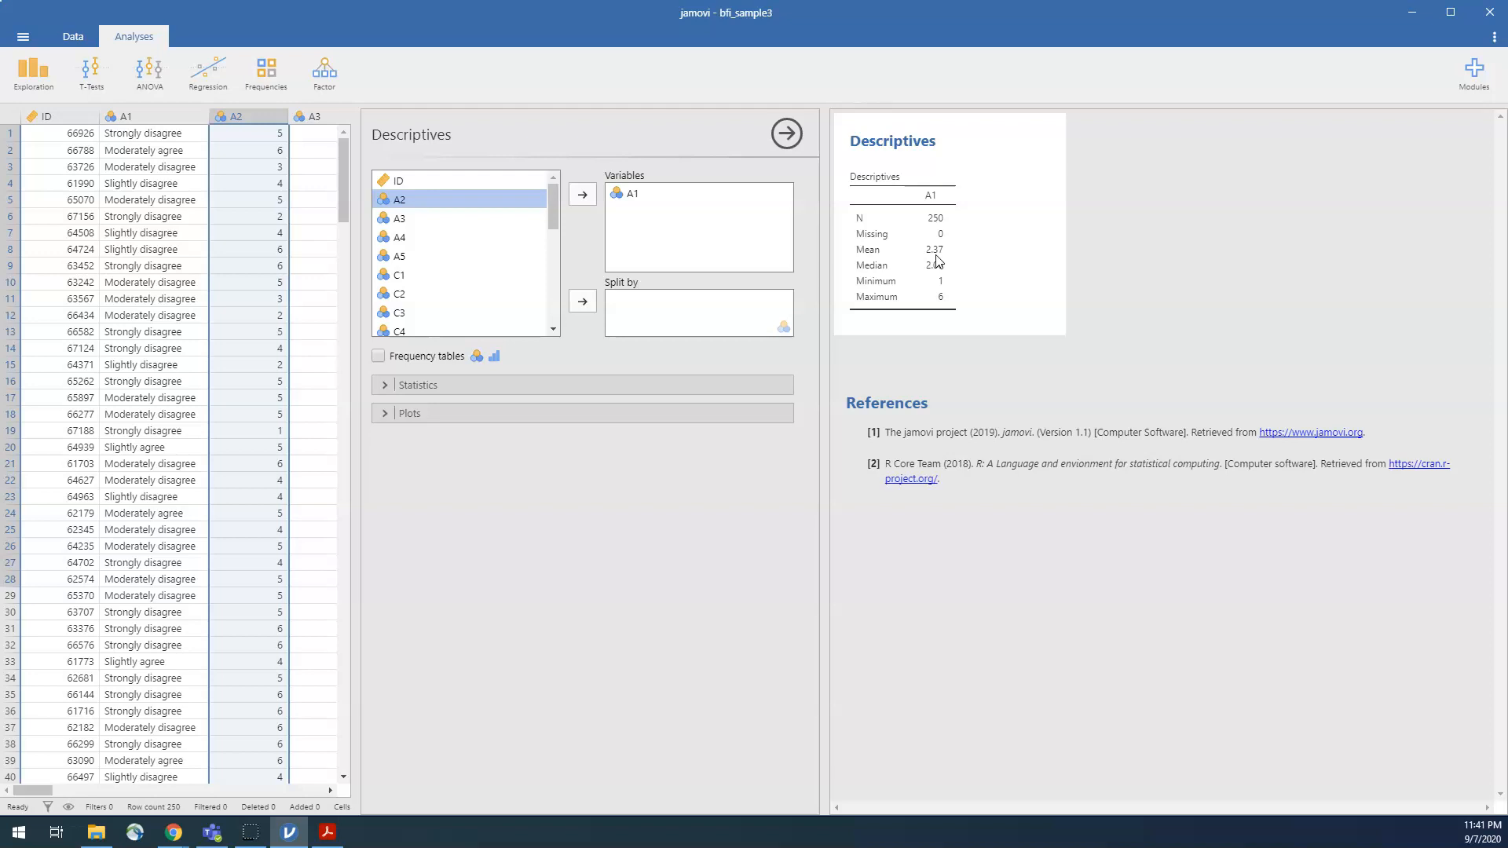
Add A2, A3, A4 and A5 to the Descriptives analysis and close its options
{"action": "left_click", "coordinate": [410, 218]}
{"action": "left_click", "coordinate": [413, 259], "text": "shift"}
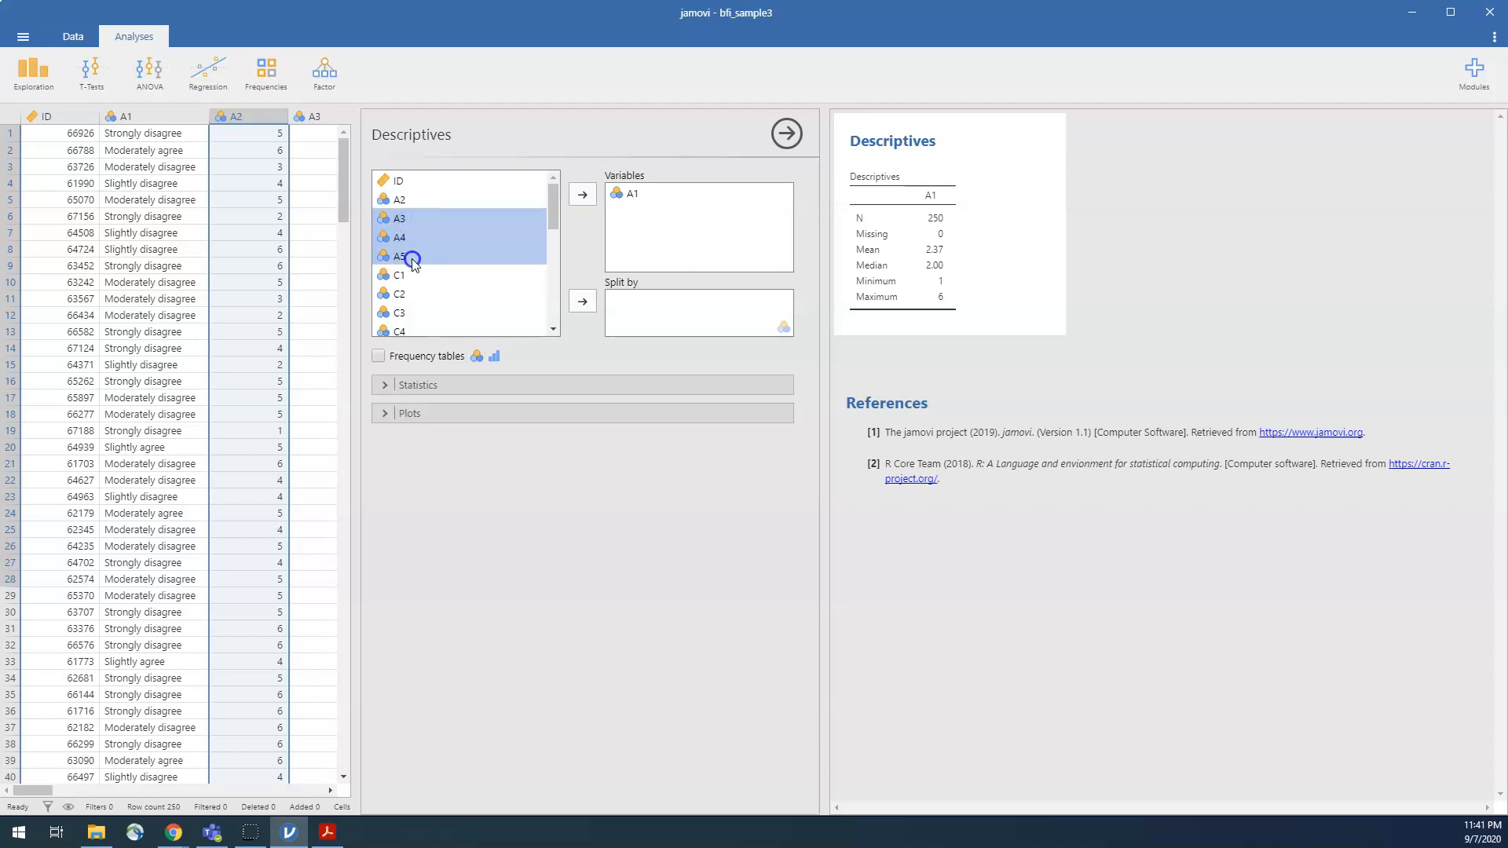
{"action": "left_click", "coordinate": [405, 203]}
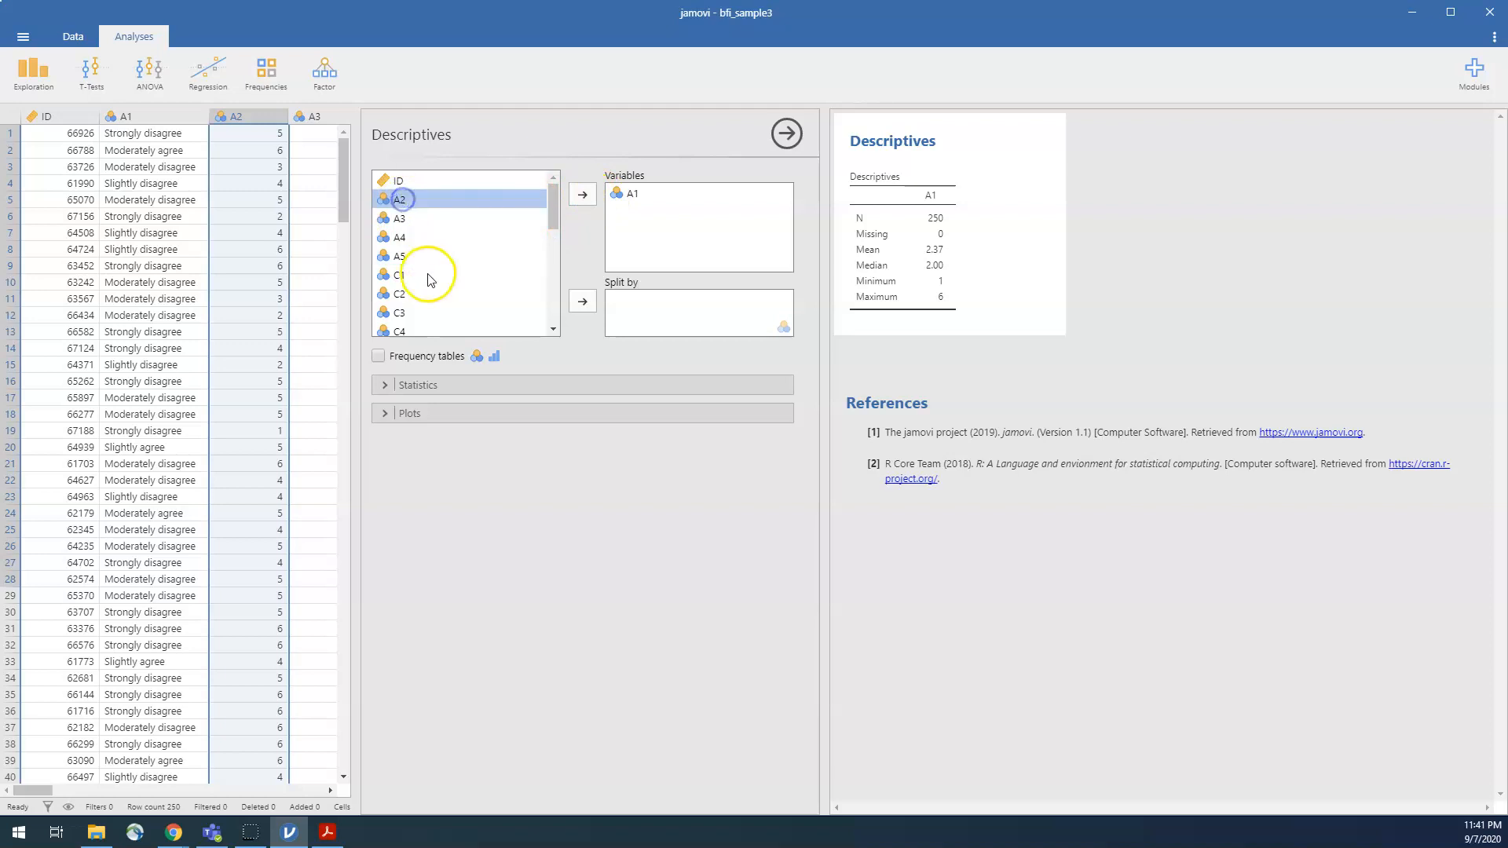
{"action": "left_click", "coordinate": [412, 257], "text": "shift"}
{"action": "left_click", "coordinate": [585, 194]}
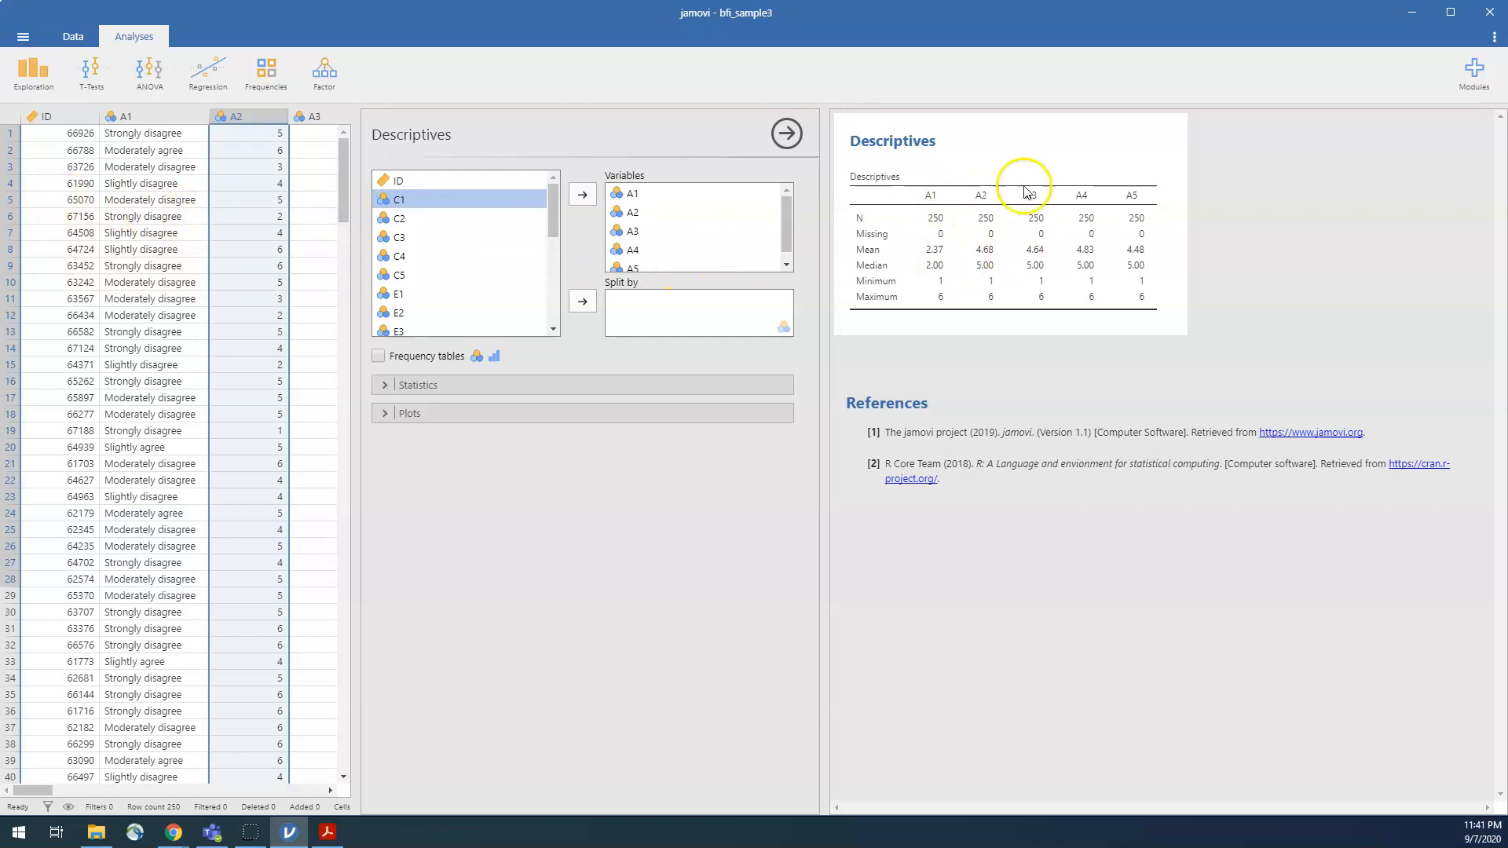
{"action": "left_click", "coordinate": [789, 134]}
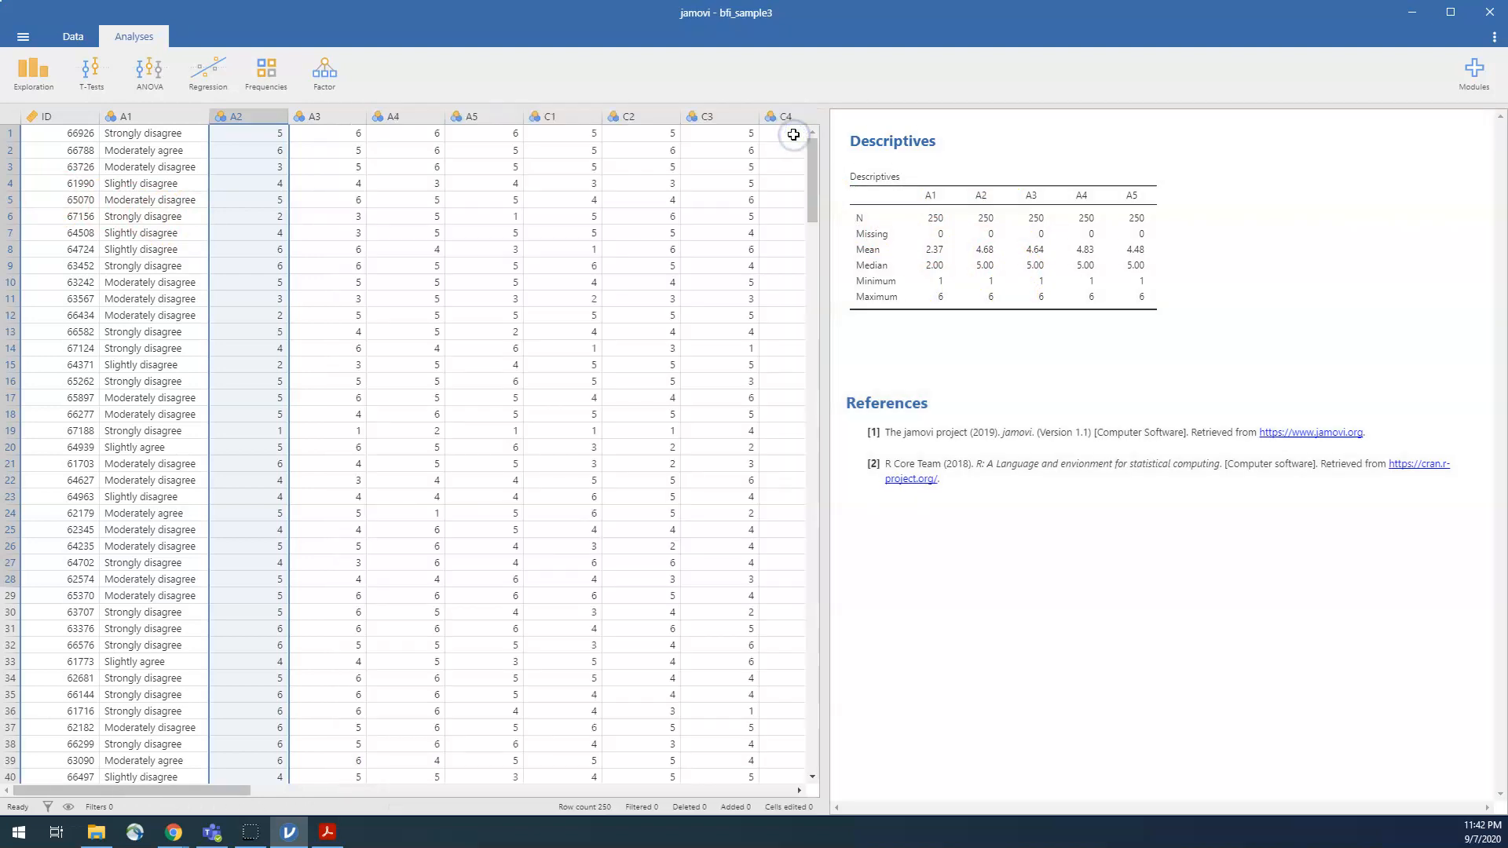
Insert a computed variable directly after A5 and name it Agreeableness
{"action": "left_click", "coordinate": [69, 38]}
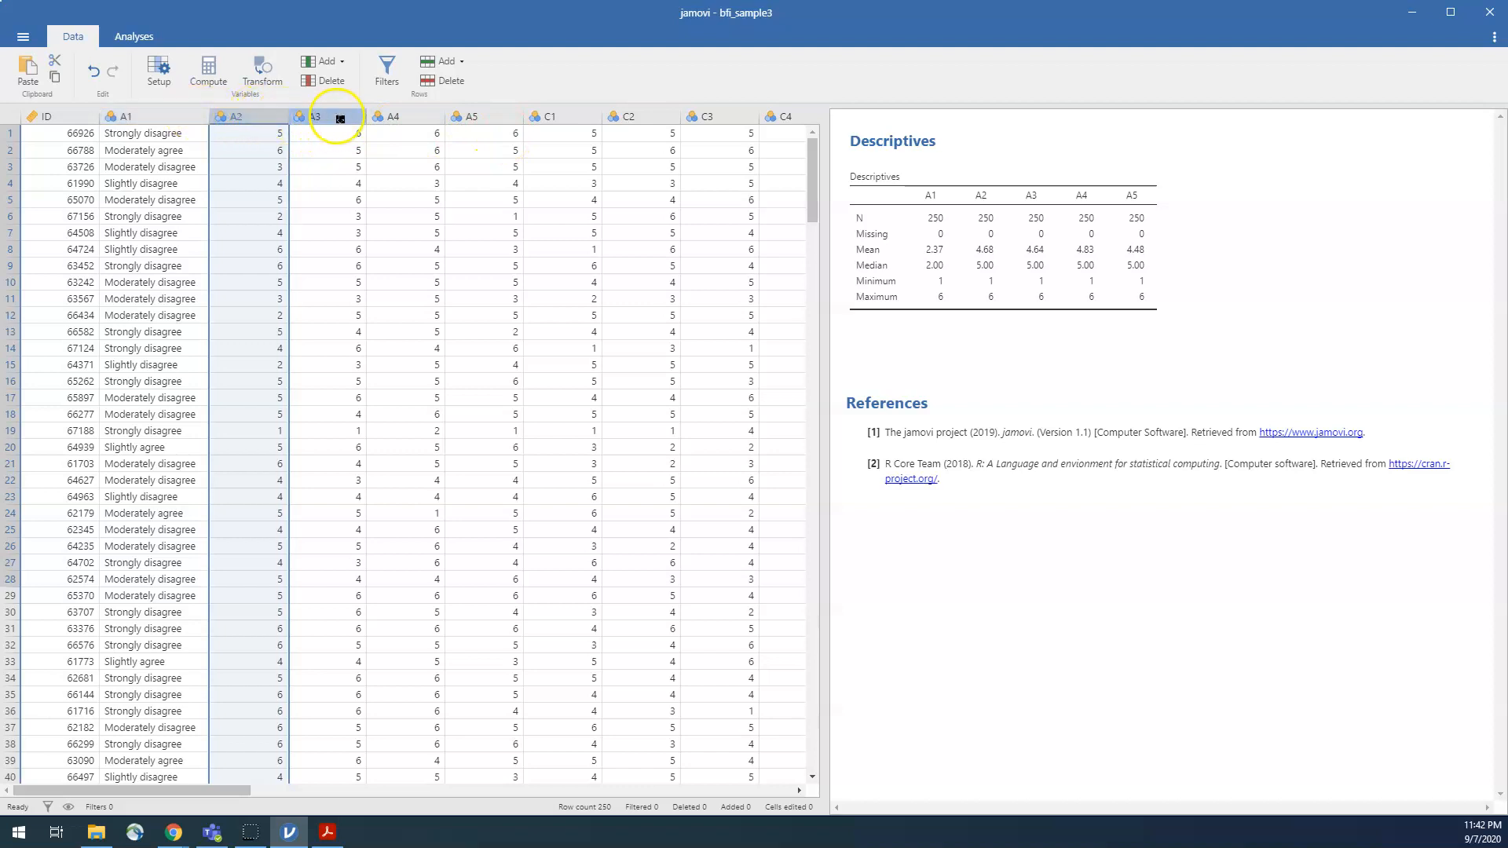
{"action": "left_click", "coordinate": [495, 137]}
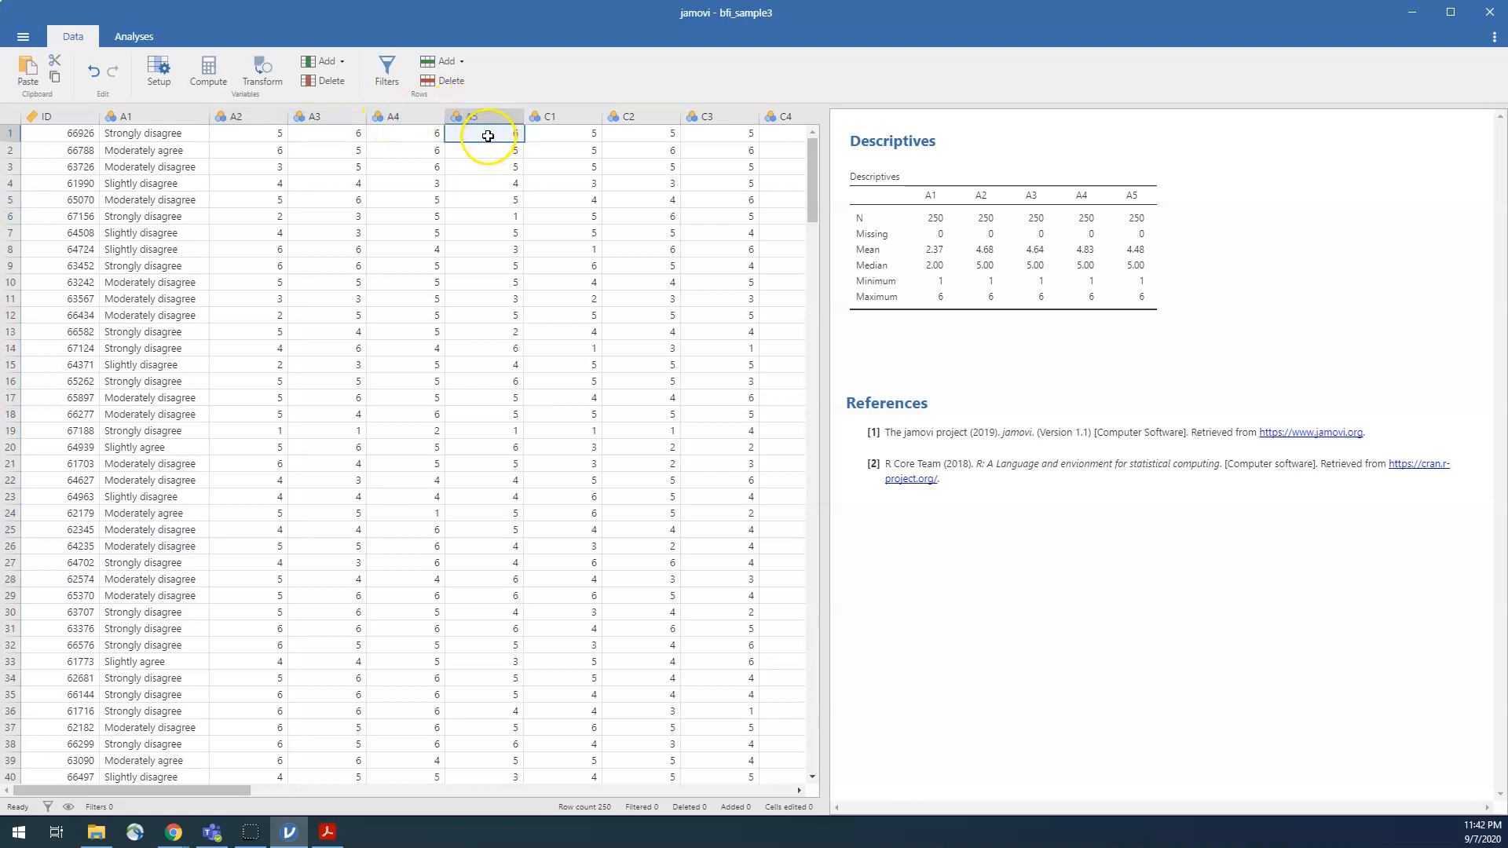
{"action": "left_click", "coordinate": [209, 70]}
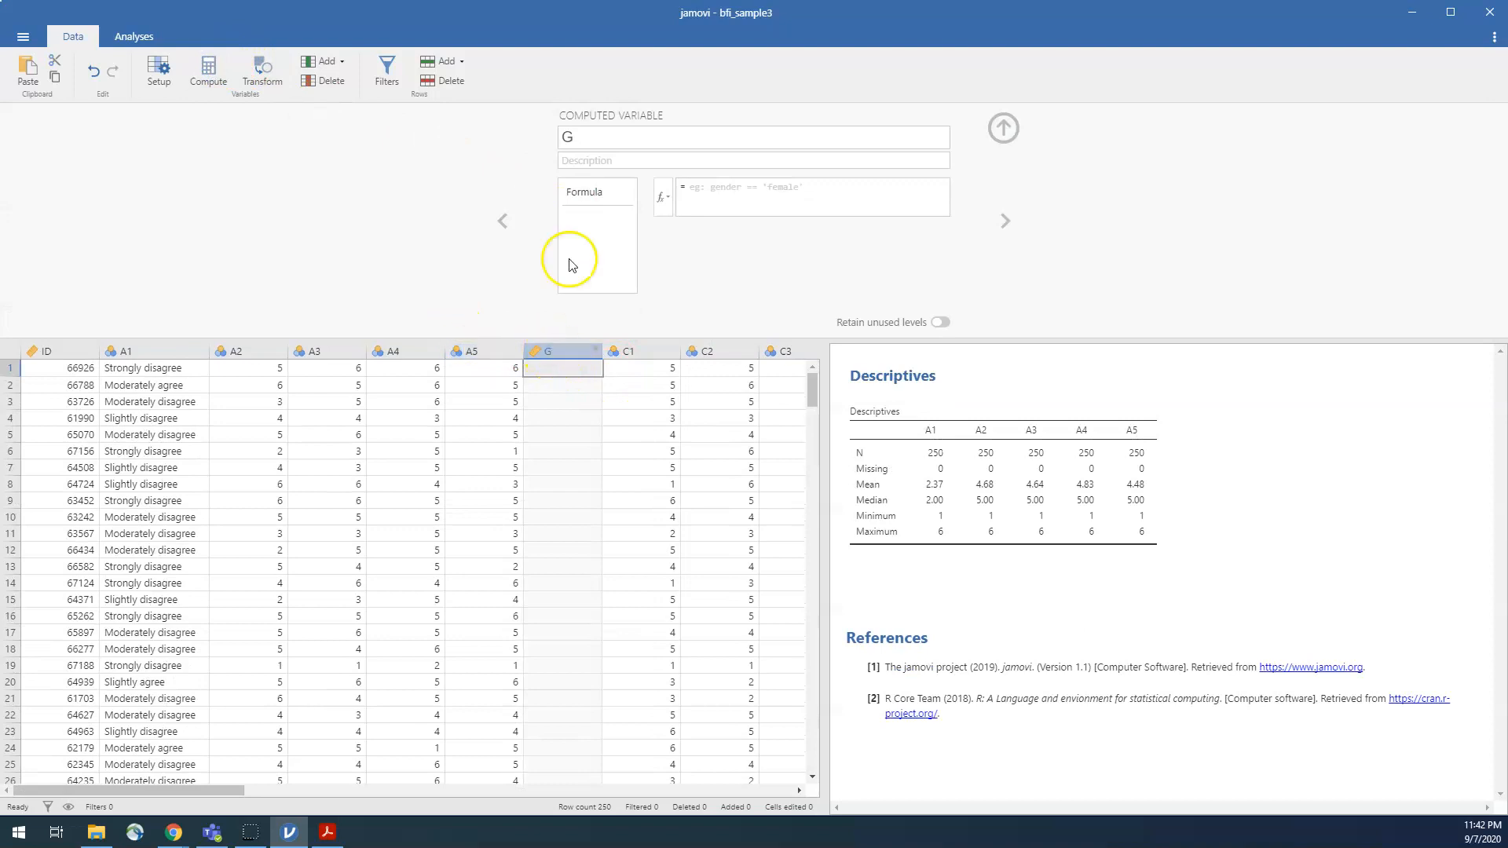
{"action": "left_click", "coordinate": [588, 142]}
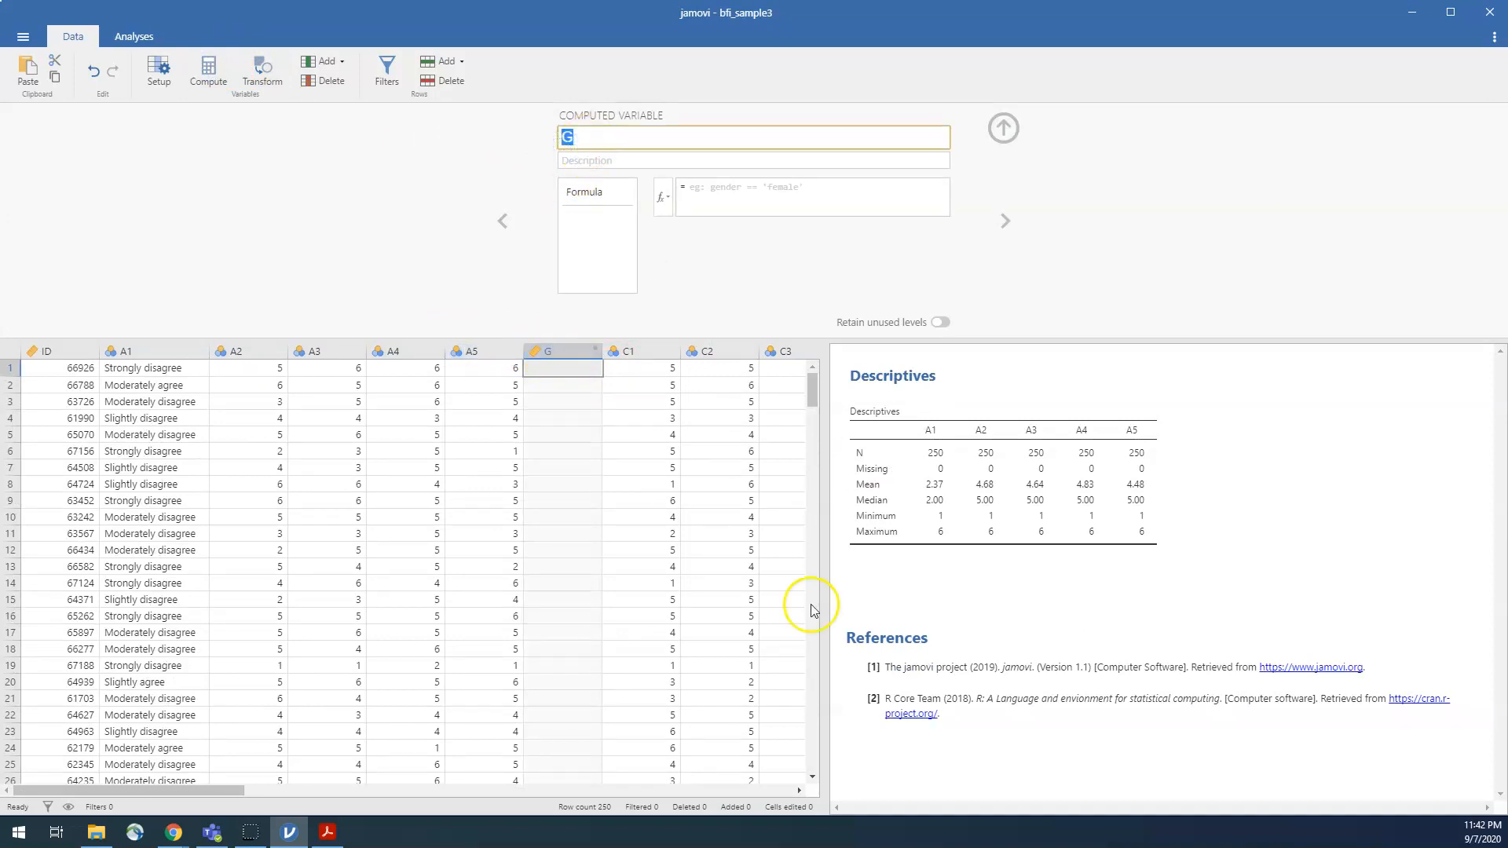
{"action": "type", "text": "Agreeableness"}
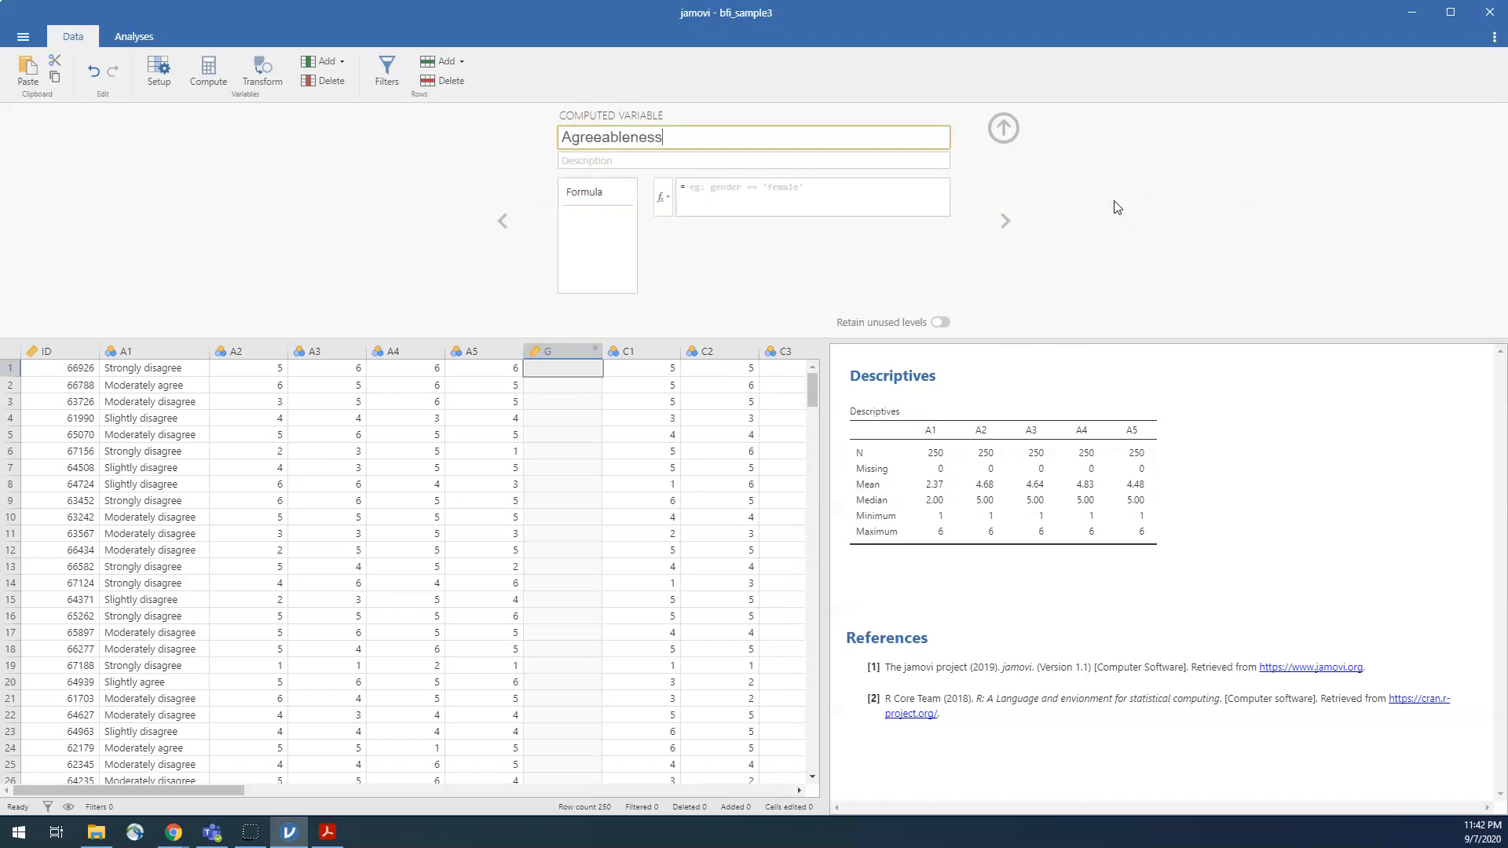
Set the Agreeableness formula to MEAN(A1, A2, A3, A4, A5)
{"action": "left_click", "coordinate": [745, 201]}
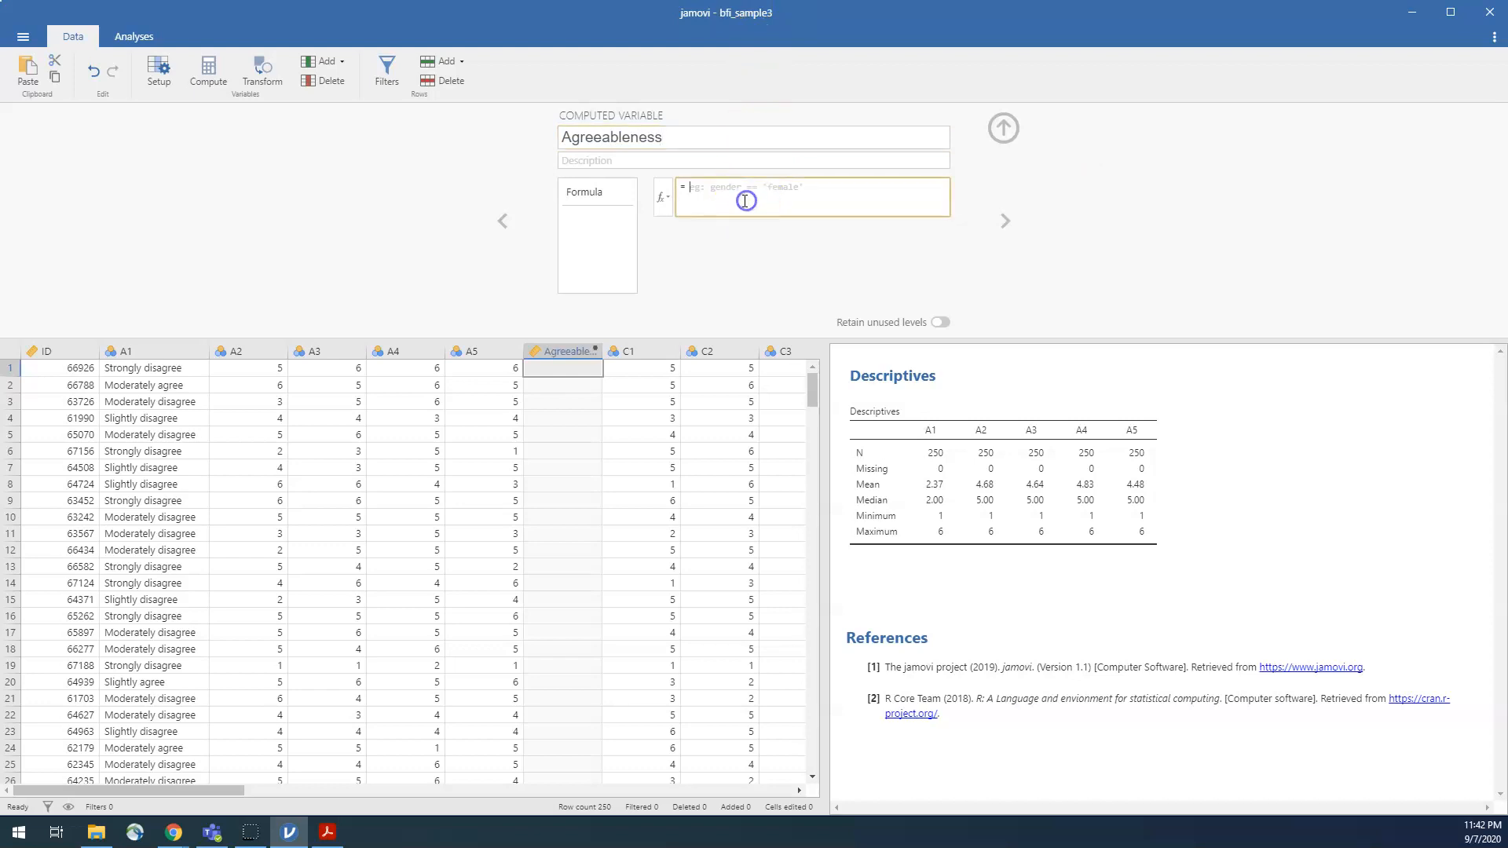
{"action": "type", "text": "MEAN(A1, A2, A3, A4, A5"}
{"action": "left_click", "coordinate": [498, 94]}
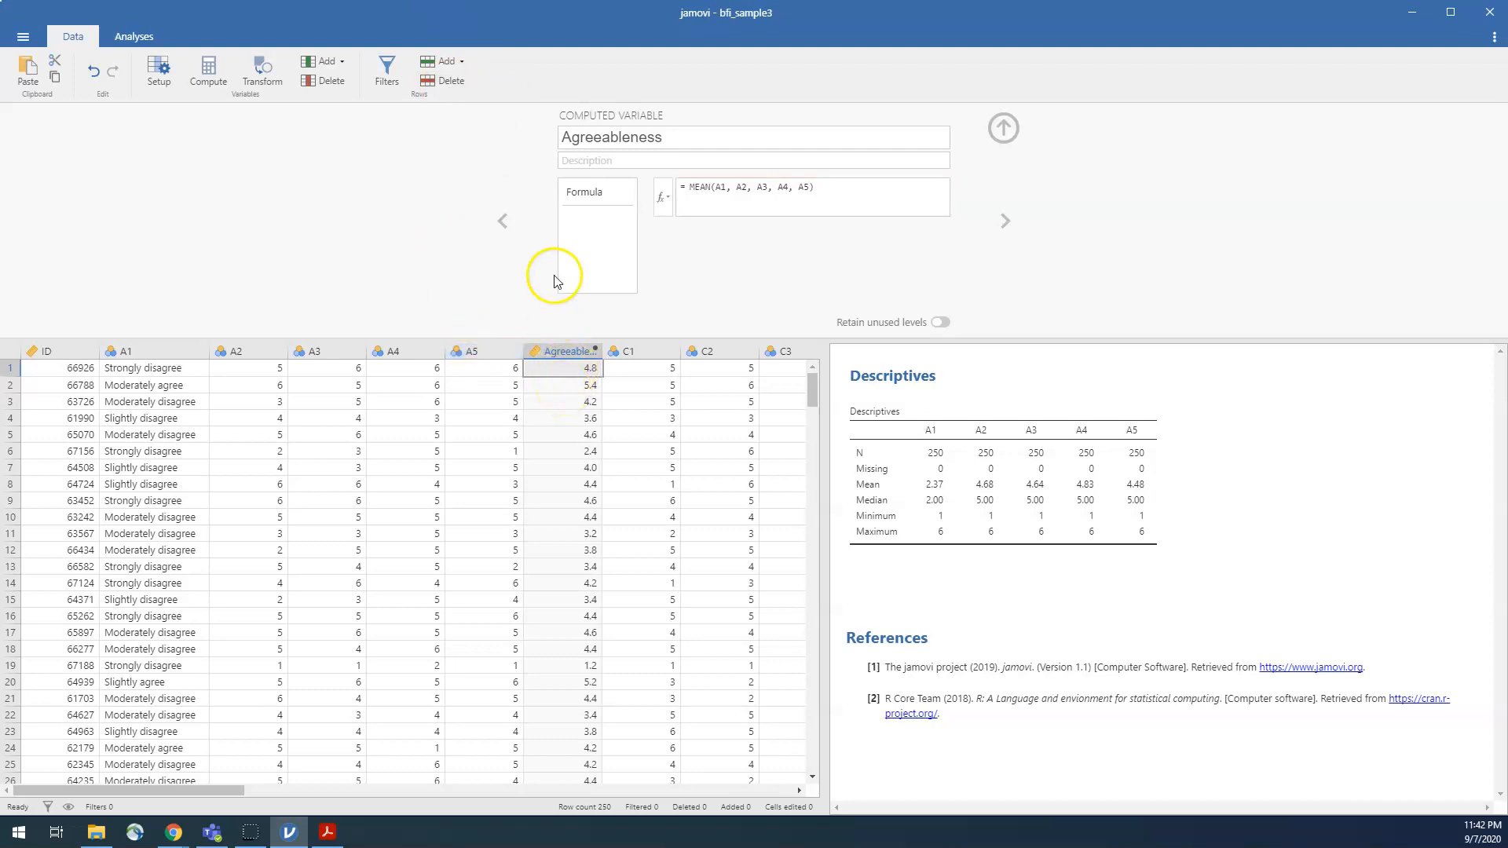
Create a new Descriptives analysis with Agreeableness as the analysed variable
{"action": "left_click", "coordinate": [134, 37]}
{"action": "left_click", "coordinate": [38, 79]}
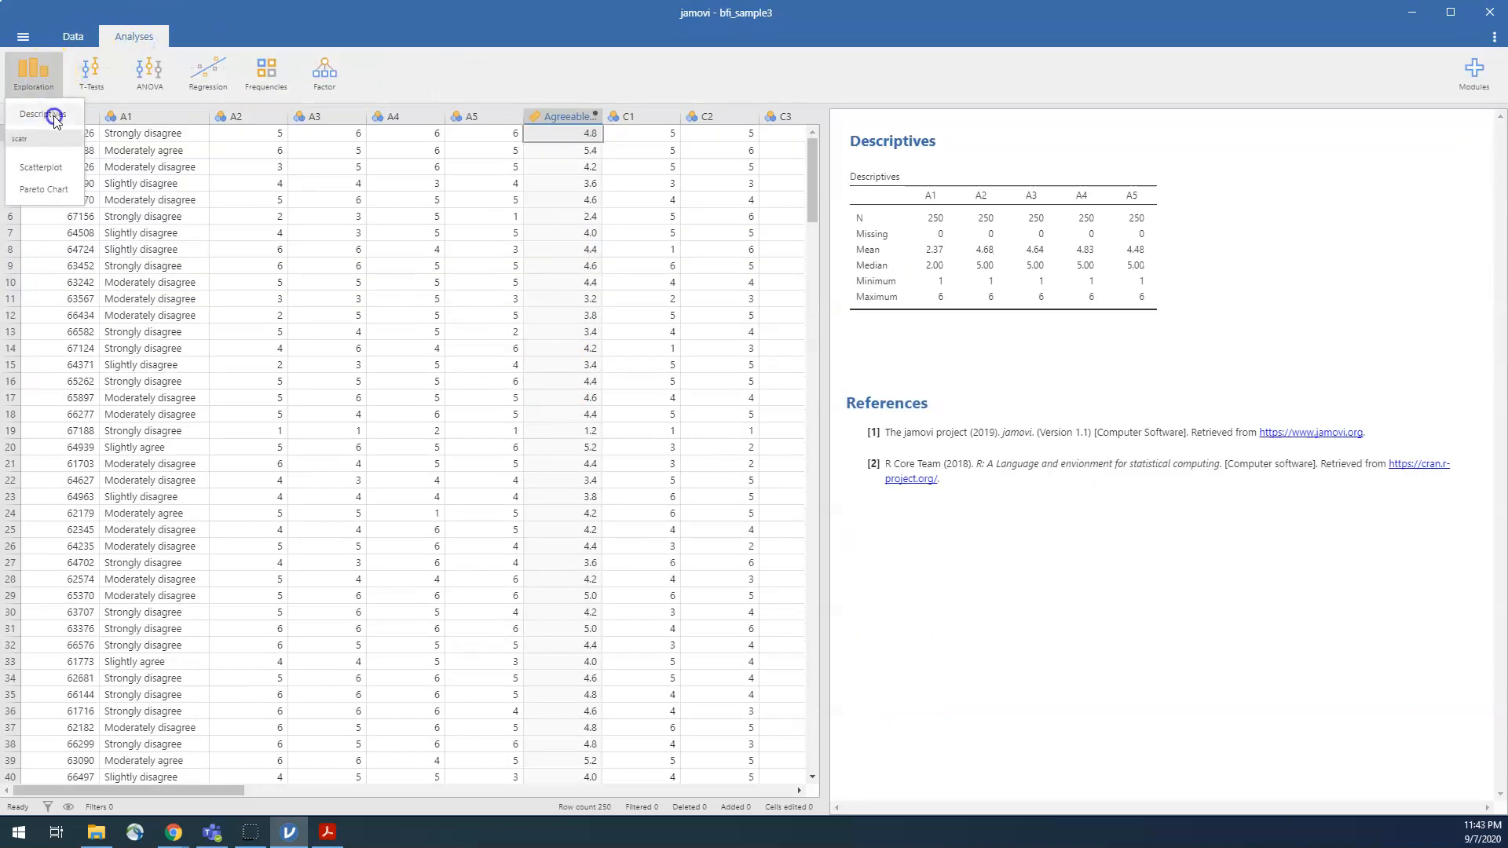
{"action": "left_click", "coordinate": [48, 114]}
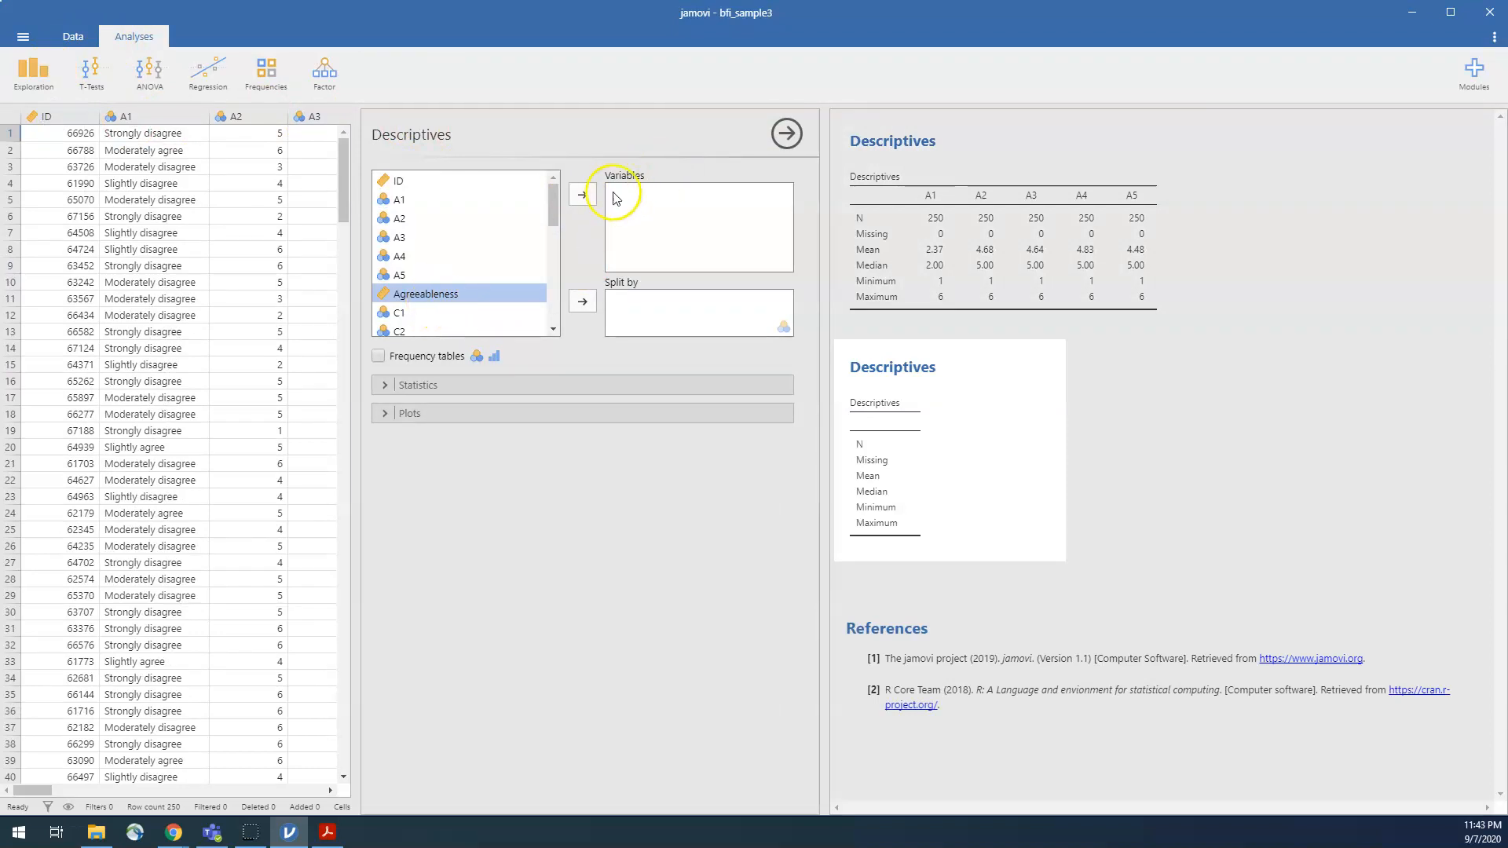
{"action": "left_click", "coordinate": [583, 195]}
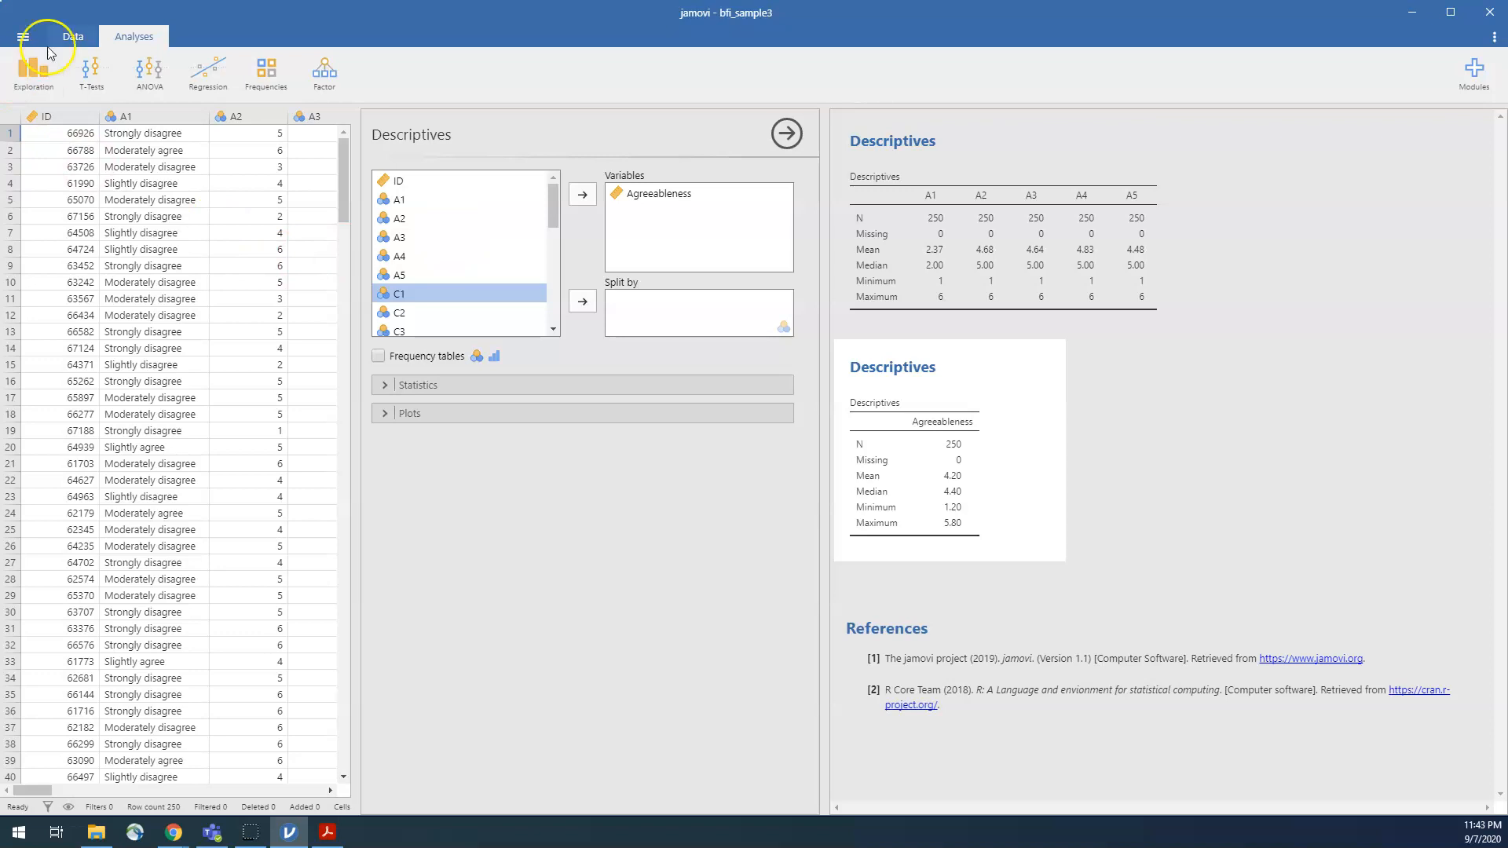
Return to the data and insert a computed variable directly after C5
{"action": "left_click", "coordinate": [69, 35]}
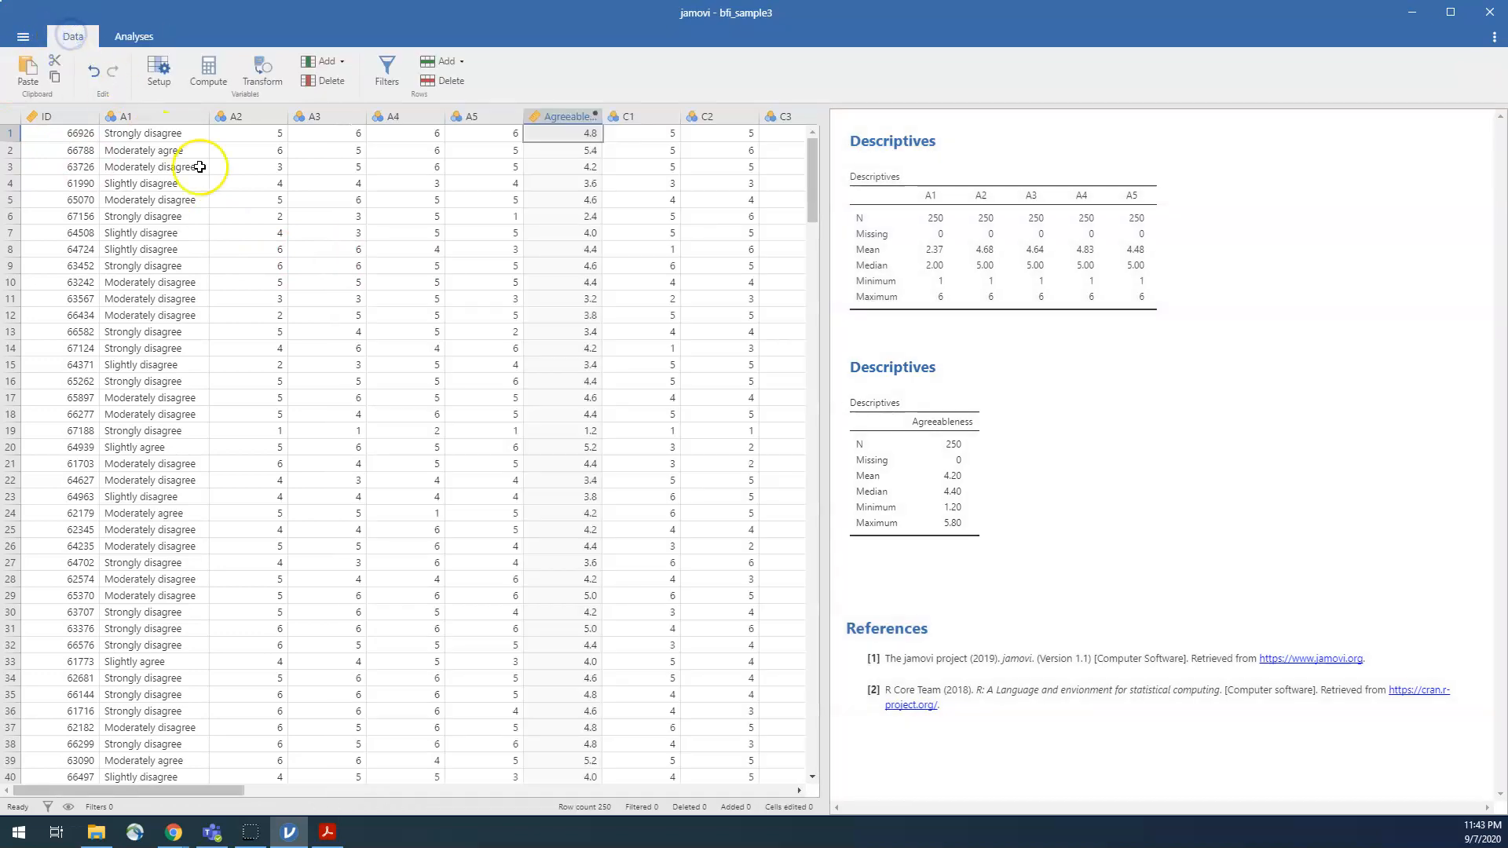
{"action": "left_click", "coordinate": [801, 792]}
{"action": "left_click", "coordinate": [802, 791]}
{"action": "left_click", "coordinate": [802, 792]}
{"action": "left_click", "coordinate": [803, 791]}
{"action": "left_click", "coordinate": [803, 791]}
{"action": "left_click", "coordinate": [803, 792]}
{"action": "left_click", "coordinate": [802, 791]}
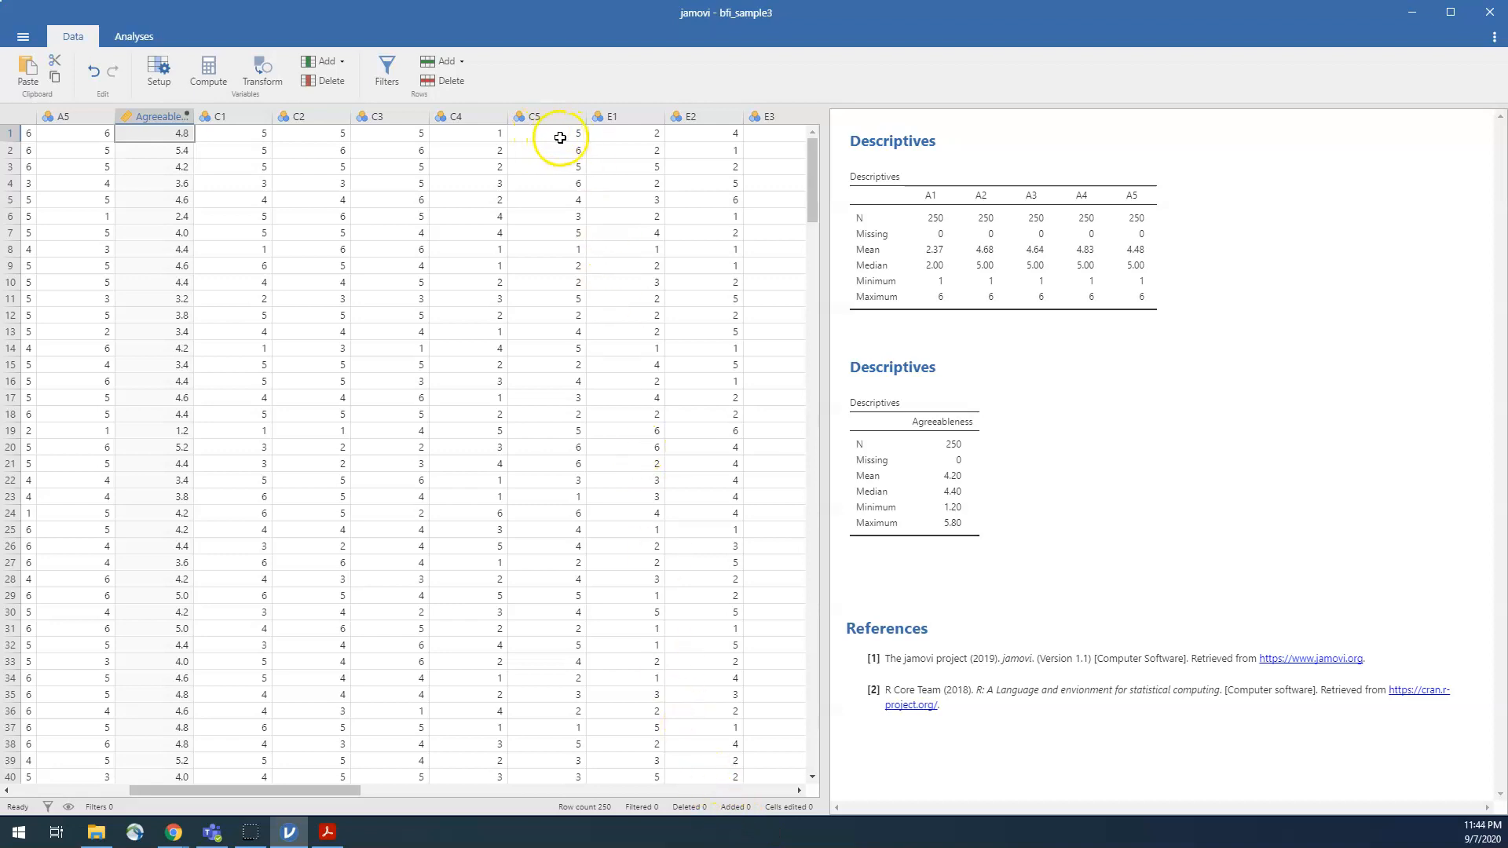
{"action": "left_click_drag", "start_coordinate": [235, 129], "coordinate": [268, 114]}
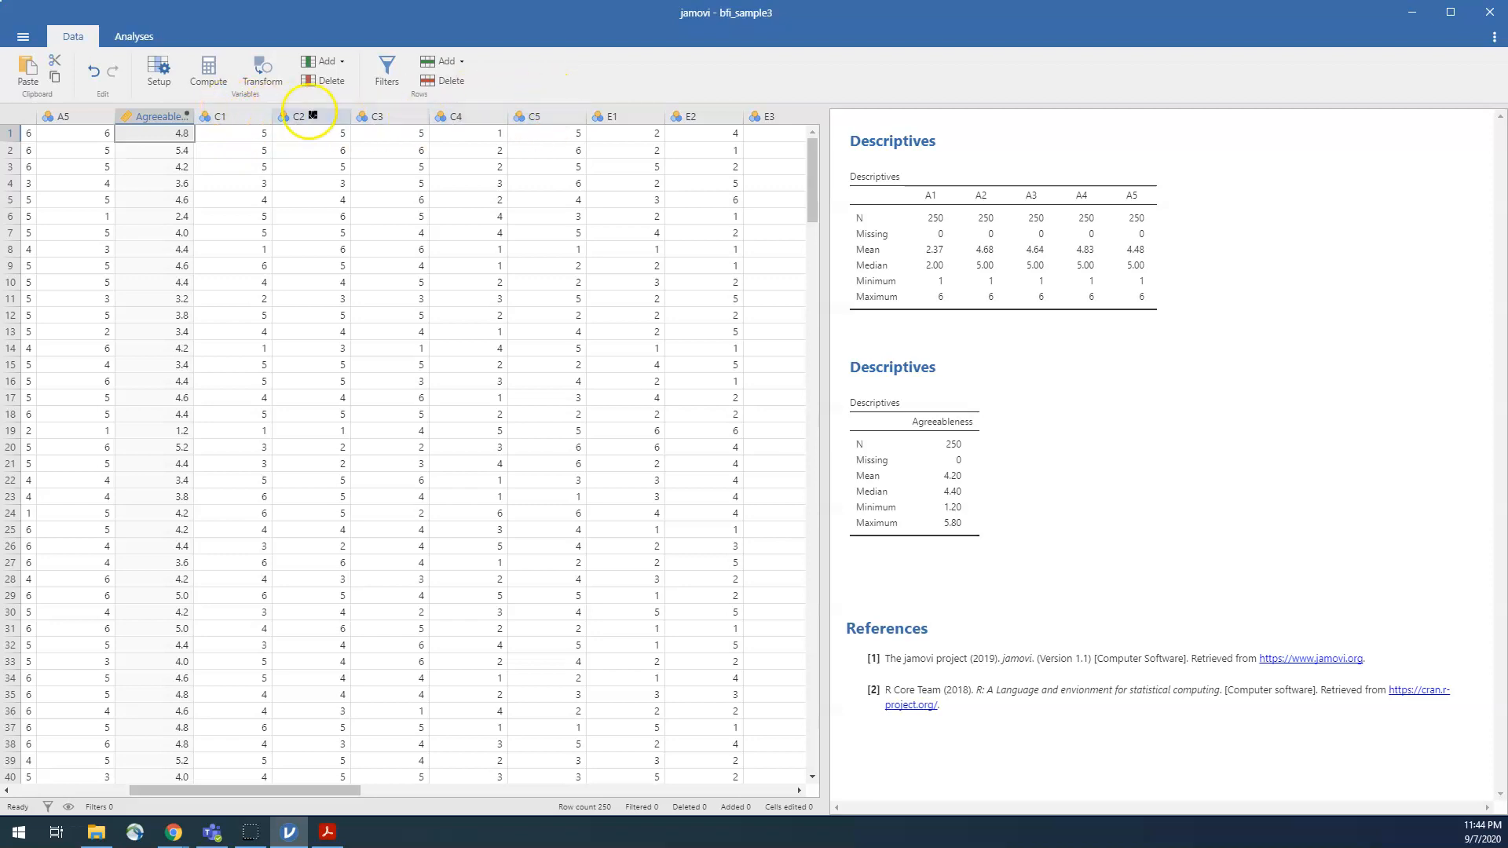
{"action": "left_click", "coordinate": [551, 140]}
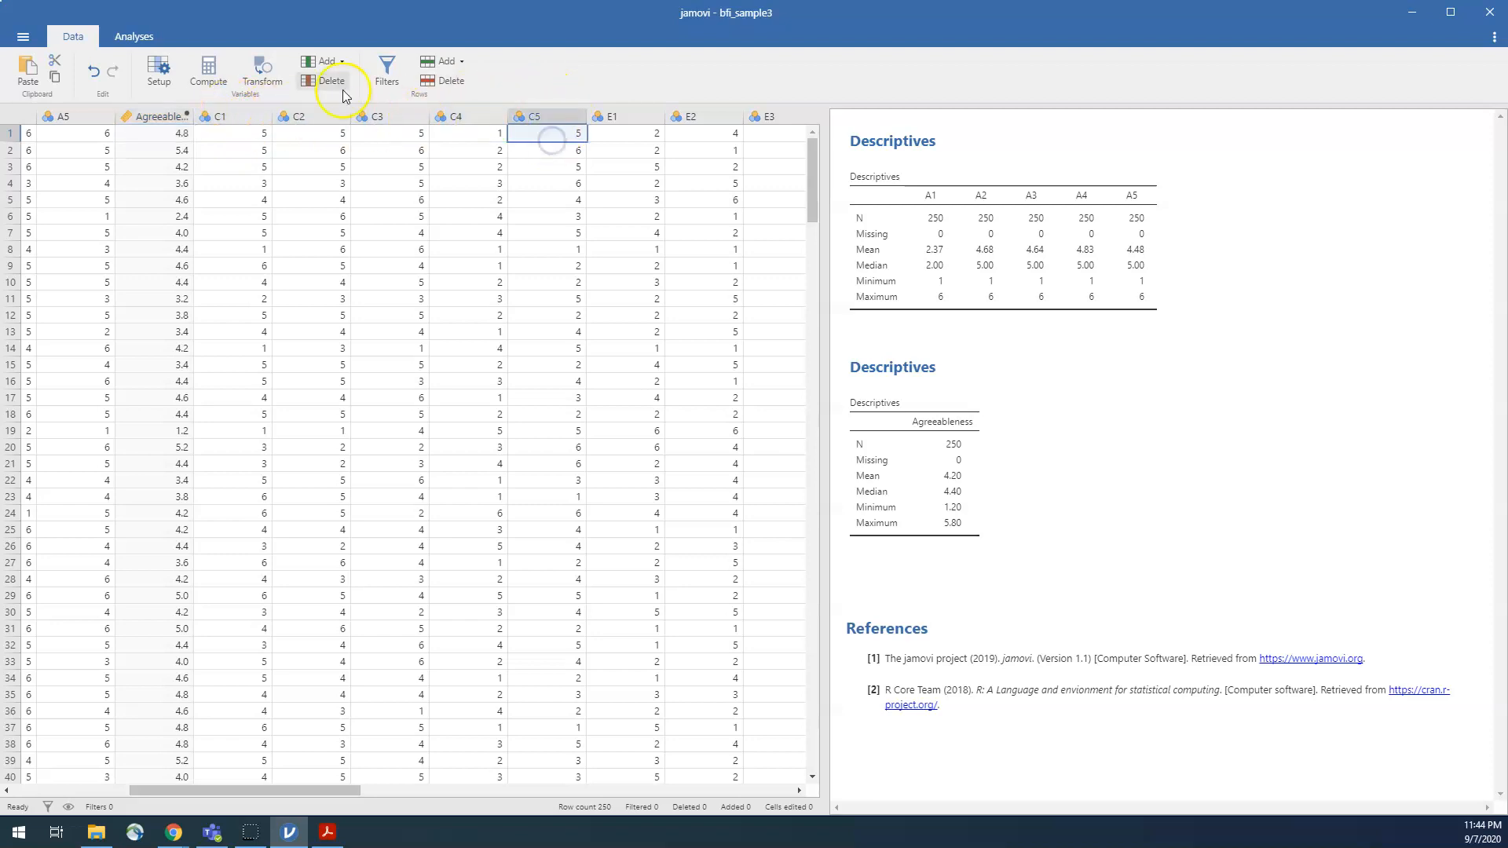
{"action": "left_click", "coordinate": [211, 81]}
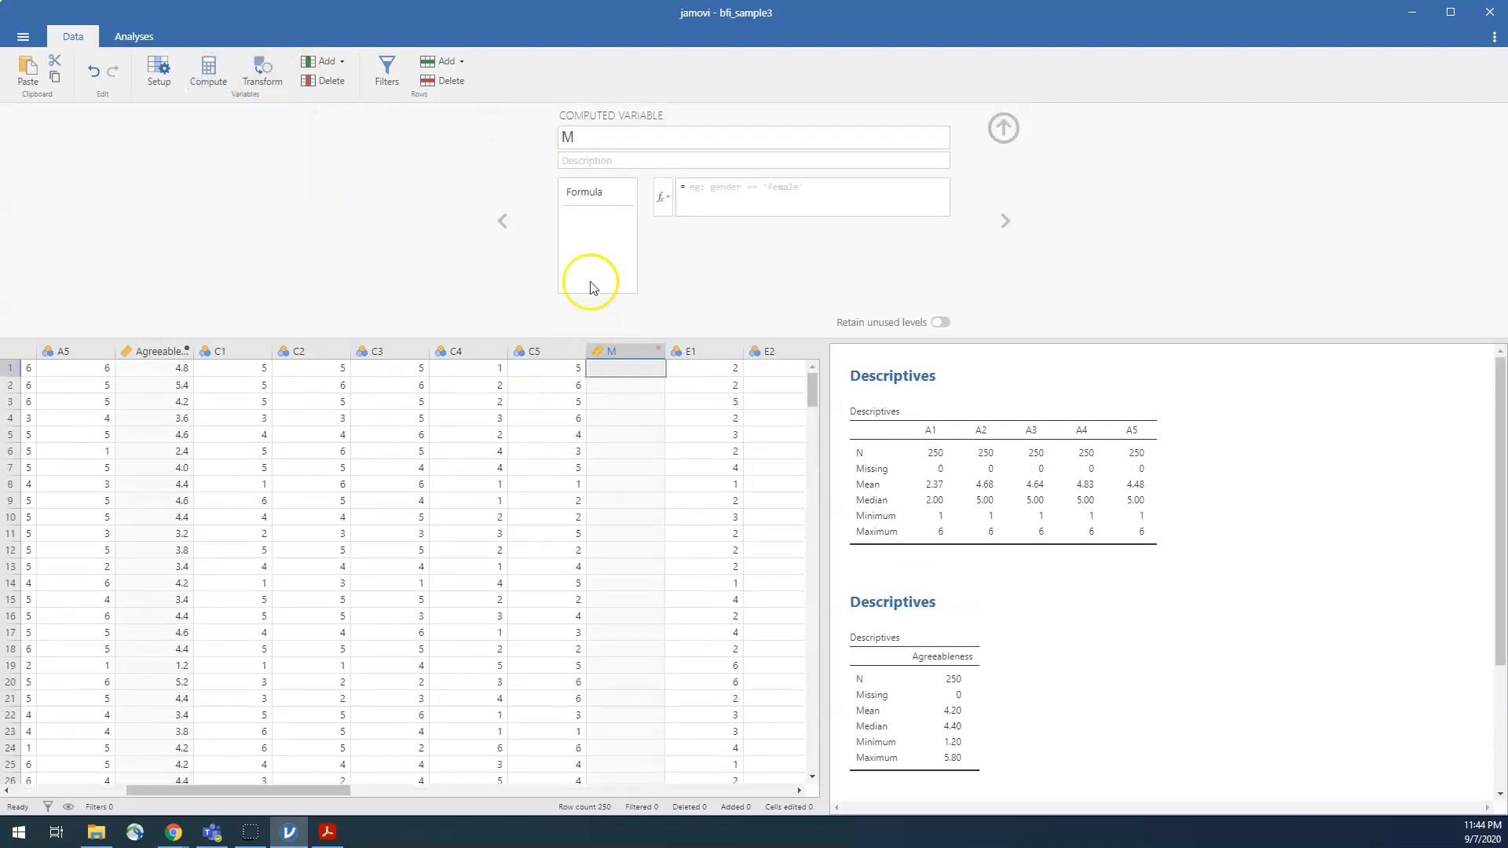
Name the new computed variable Concientiousness
{"action": "double_click", "coordinate": [566, 142]}
{"action": "type", "text": "Con"}
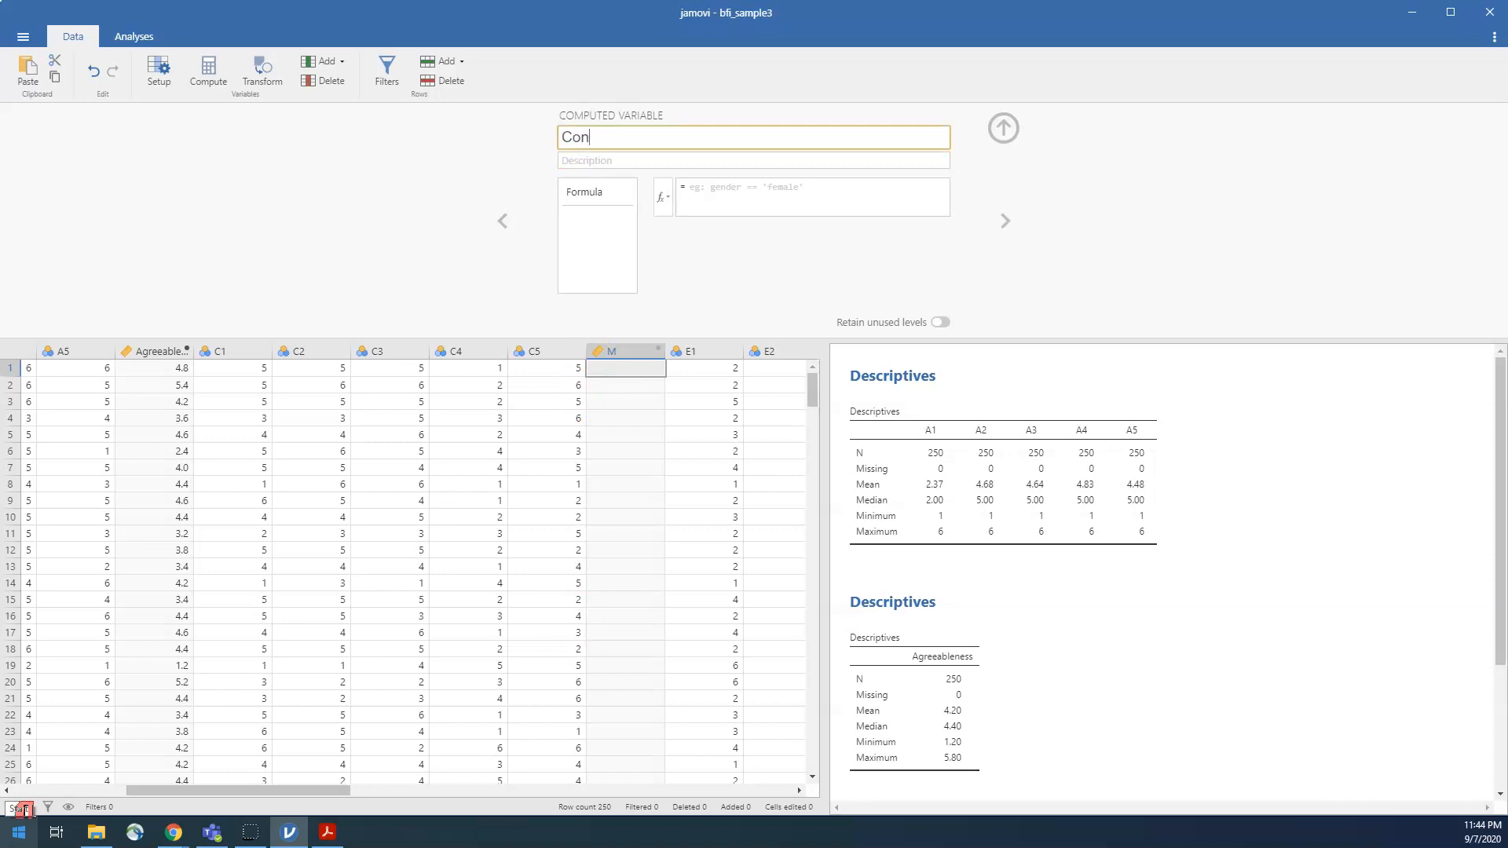
{"action": "type", "text": "tientiousness"}
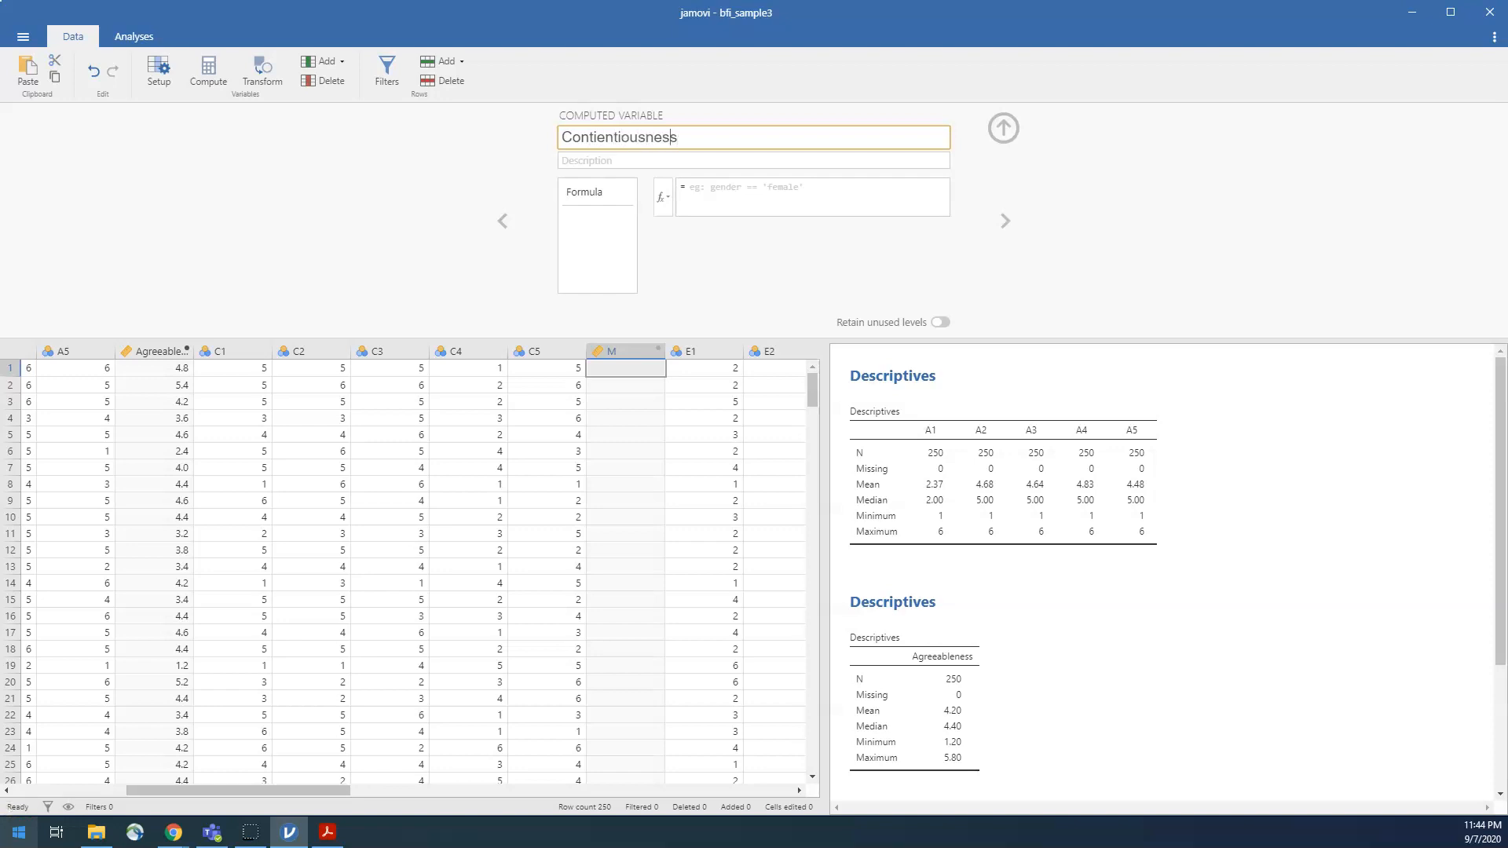
{"action": "key", "text": "Delete"}
{"action": "type", "text": "c"}
{"action": "left_click", "coordinate": [717, 185]}
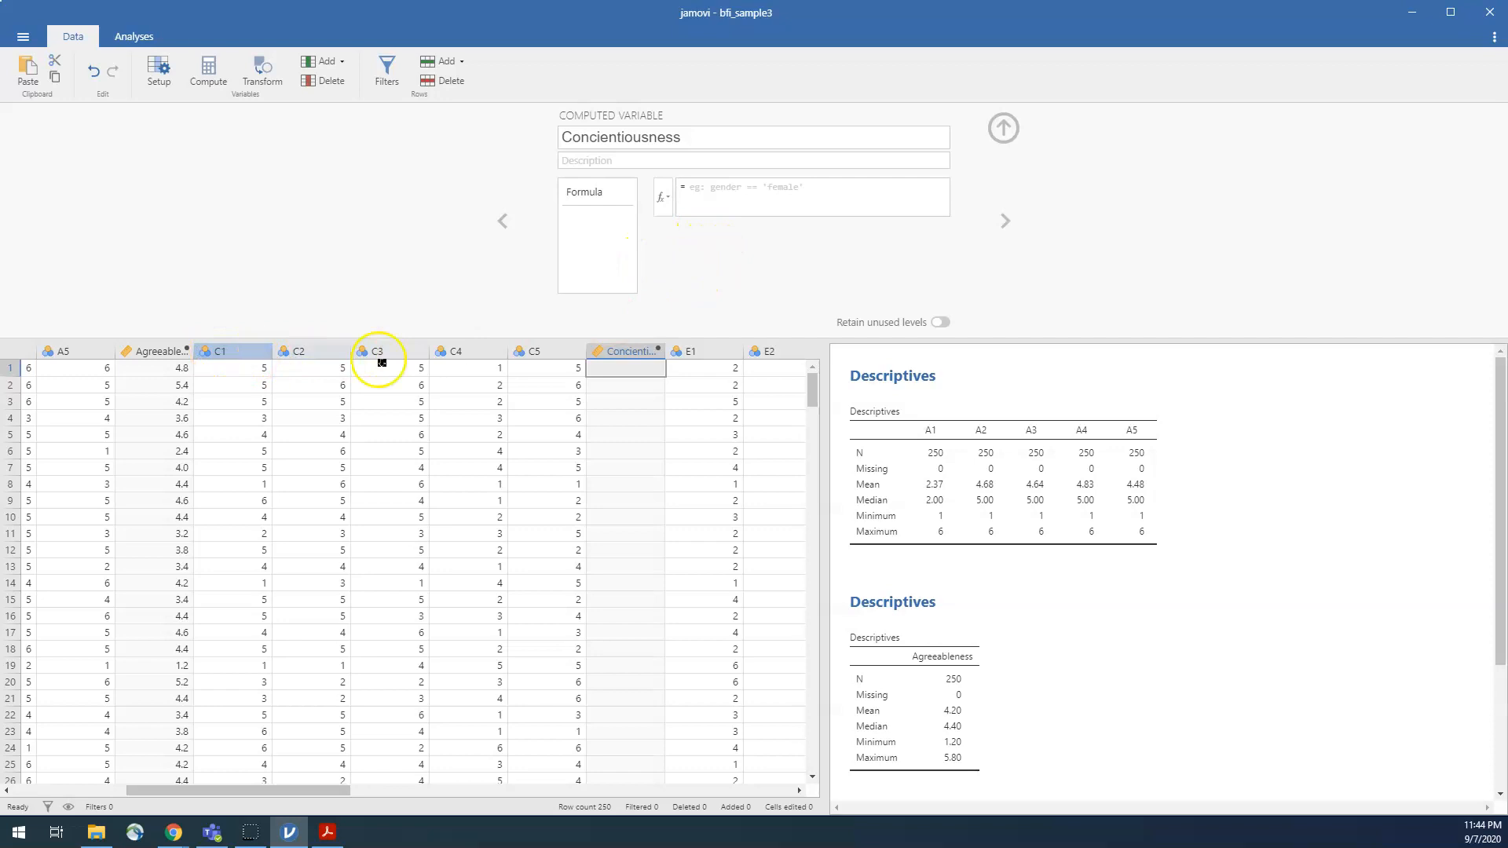
{"action": "left_click", "coordinate": [667, 202]}
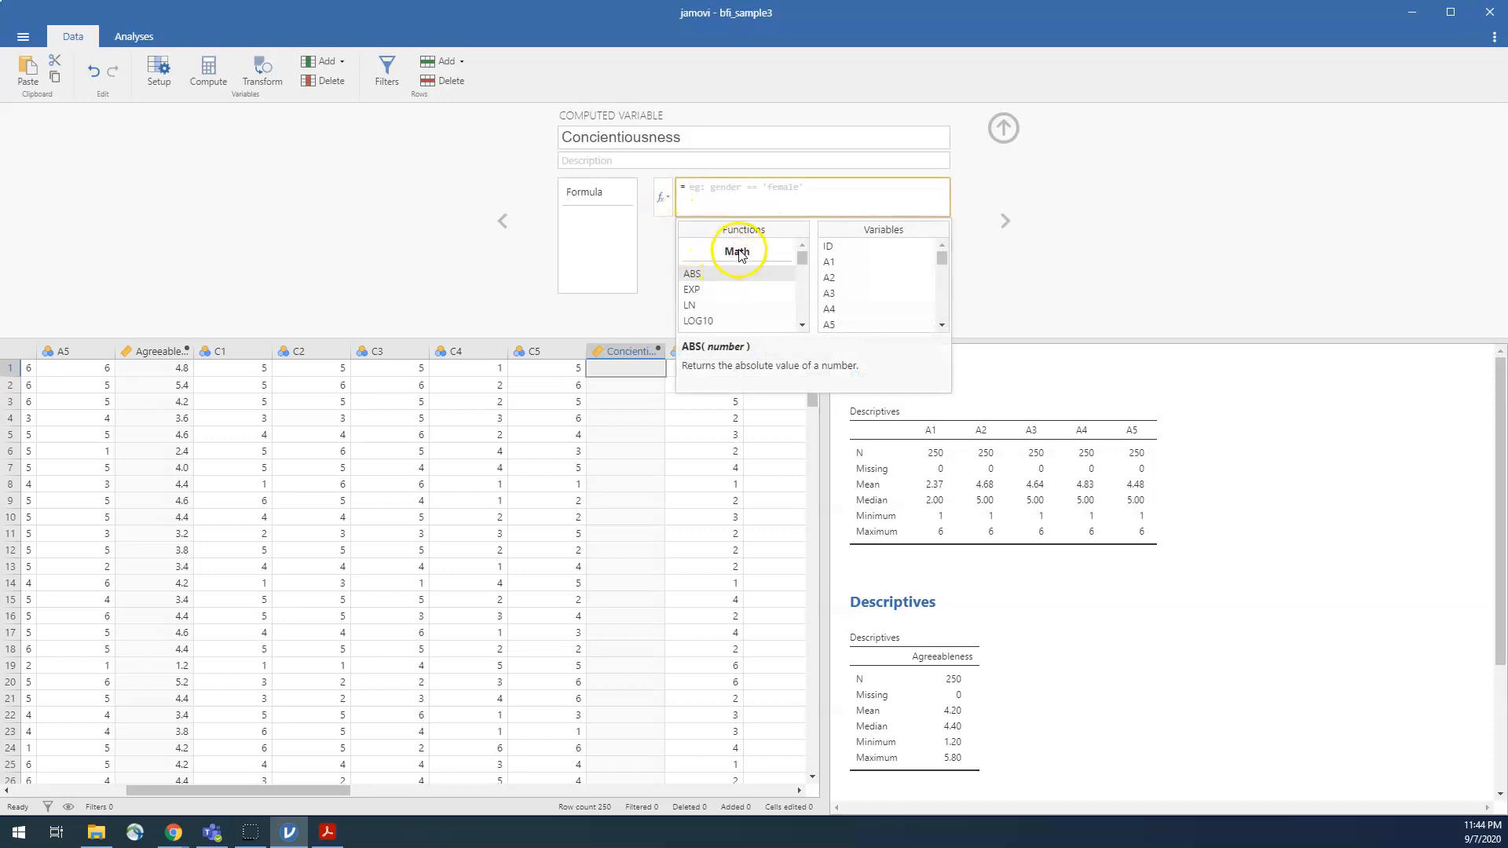
{"action": "scroll", "coordinate": [736, 286], "scroll_direction": "down", "scroll_amount": 2}
{"action": "scroll", "coordinate": [738, 292], "scroll_direction": "down", "scroll_amount": 2}
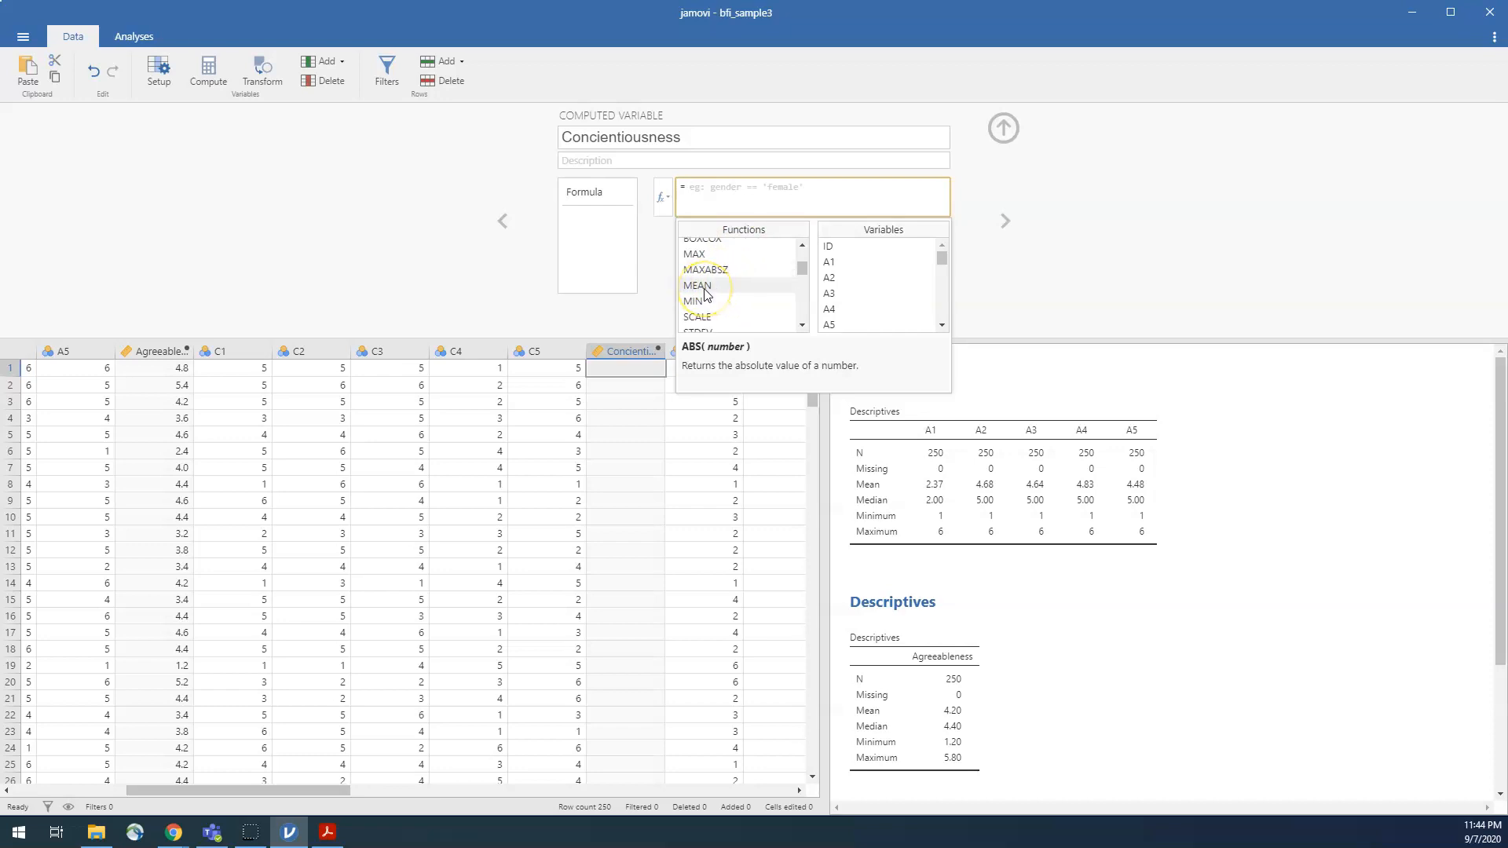
{"action": "left_click", "coordinate": [705, 289]}
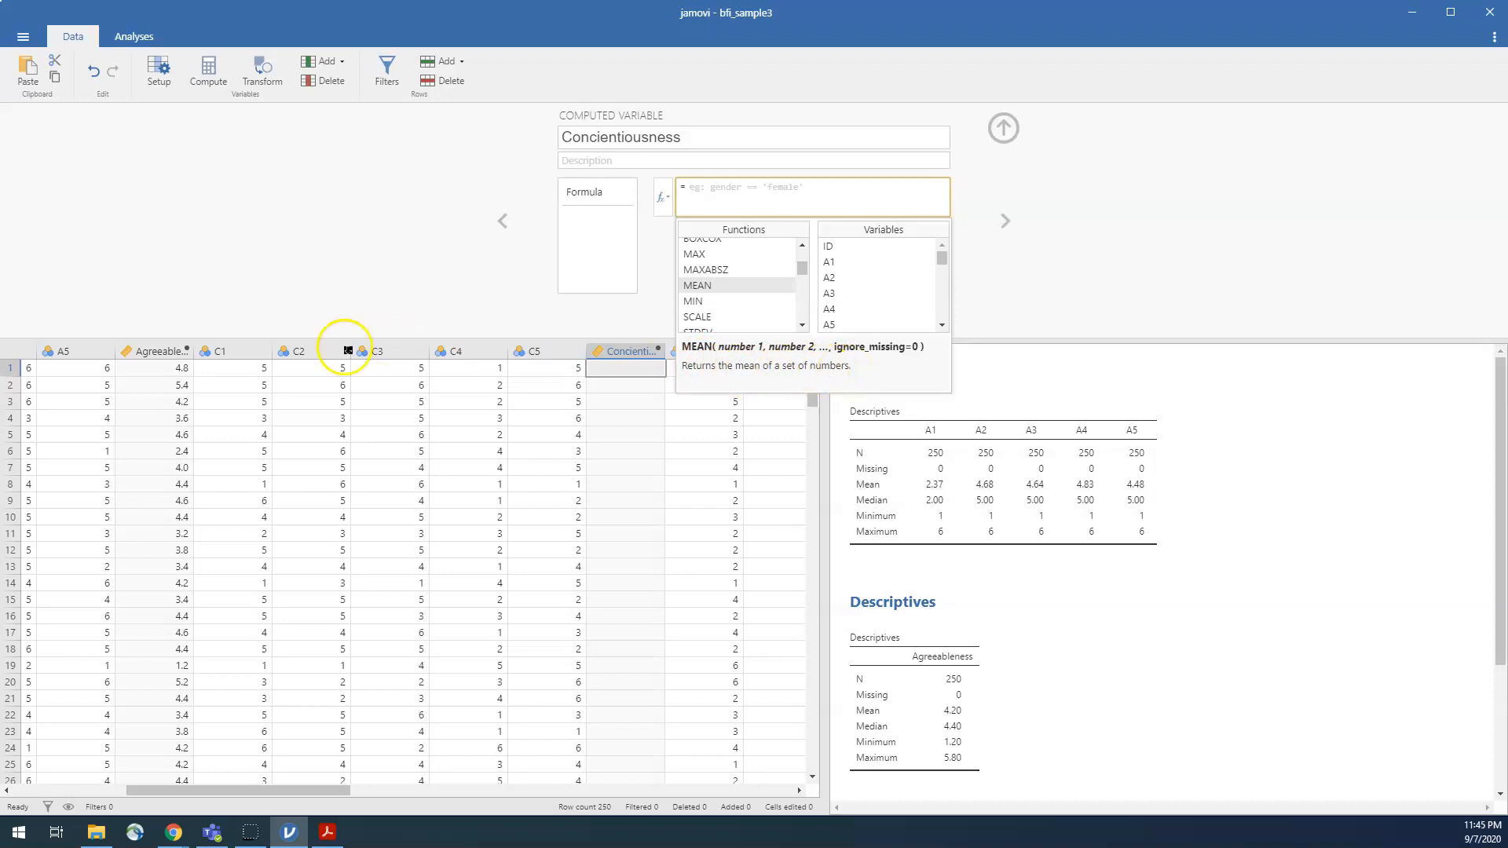
{"action": "left_click_drag", "start_coordinate": [227, 372], "coordinate": [527, 374]}
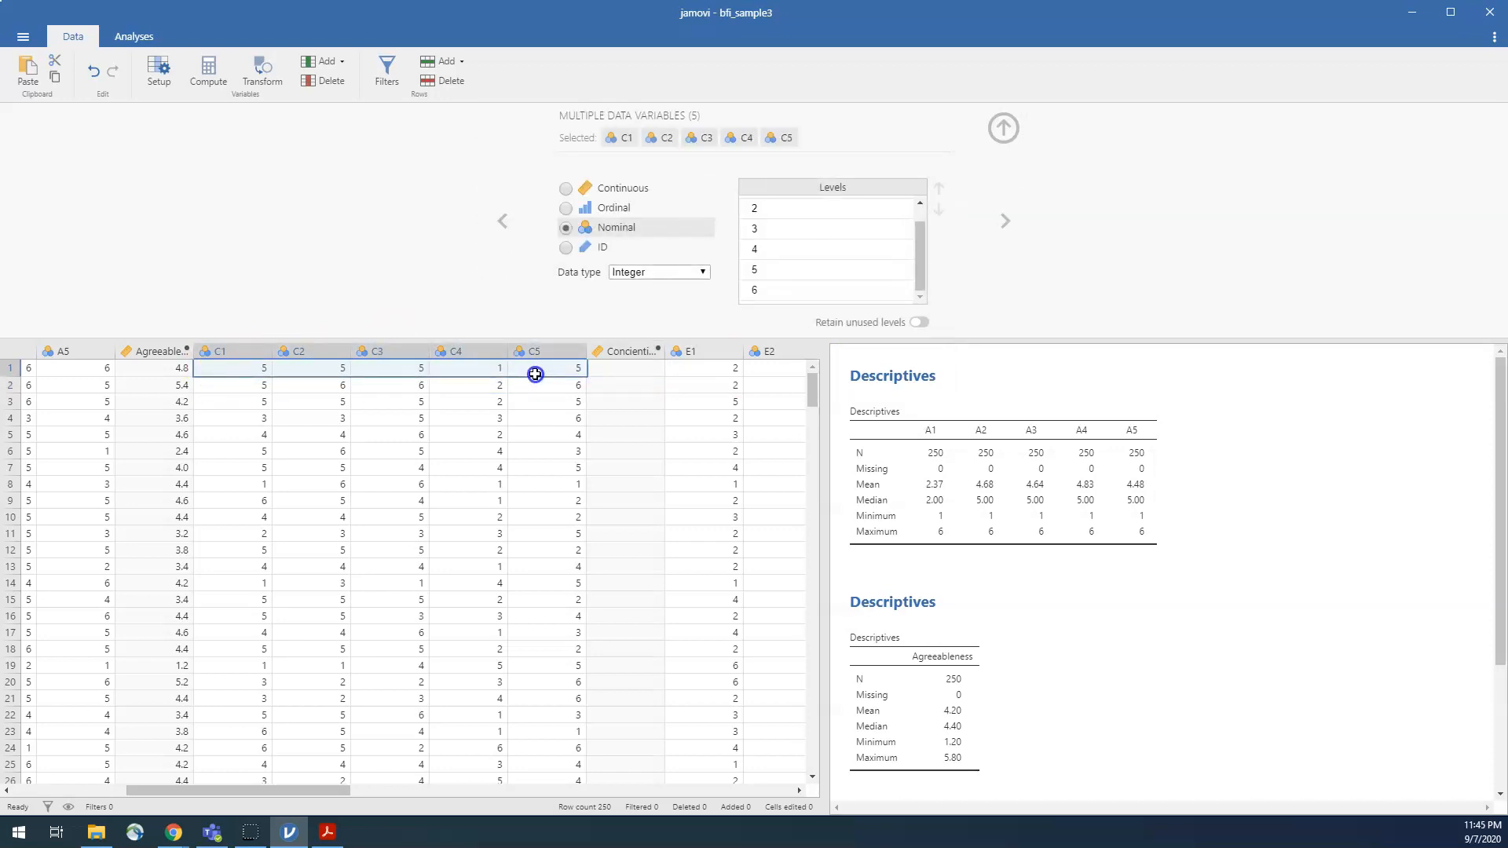
{"action": "left_click", "coordinate": [624, 367]}
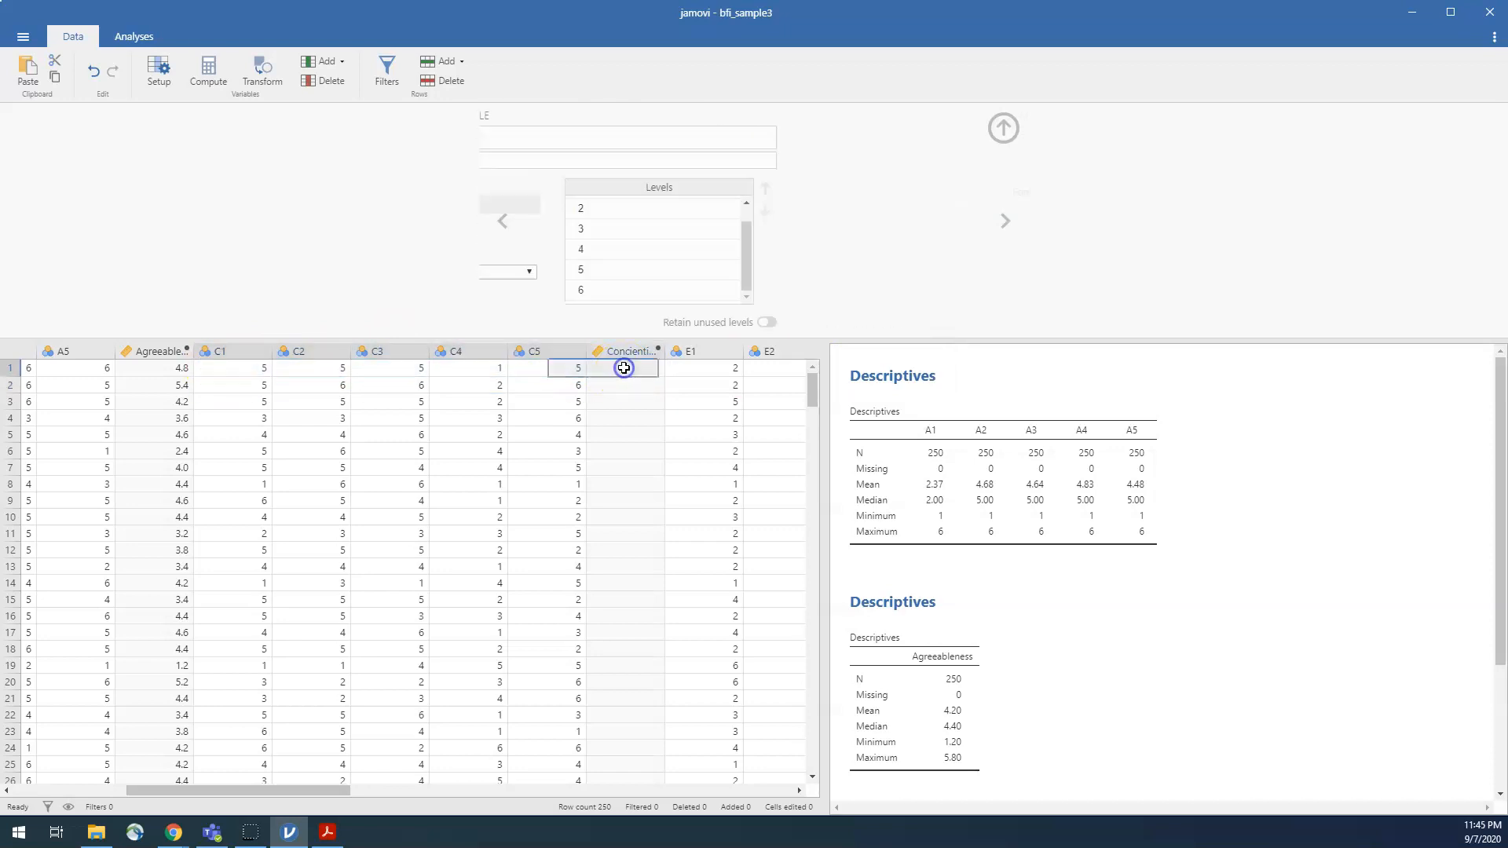
Set the Concientiousness formula to MEAN(C1,C2,C3,C4,C5)
{"action": "left_click", "coordinate": [662, 198]}
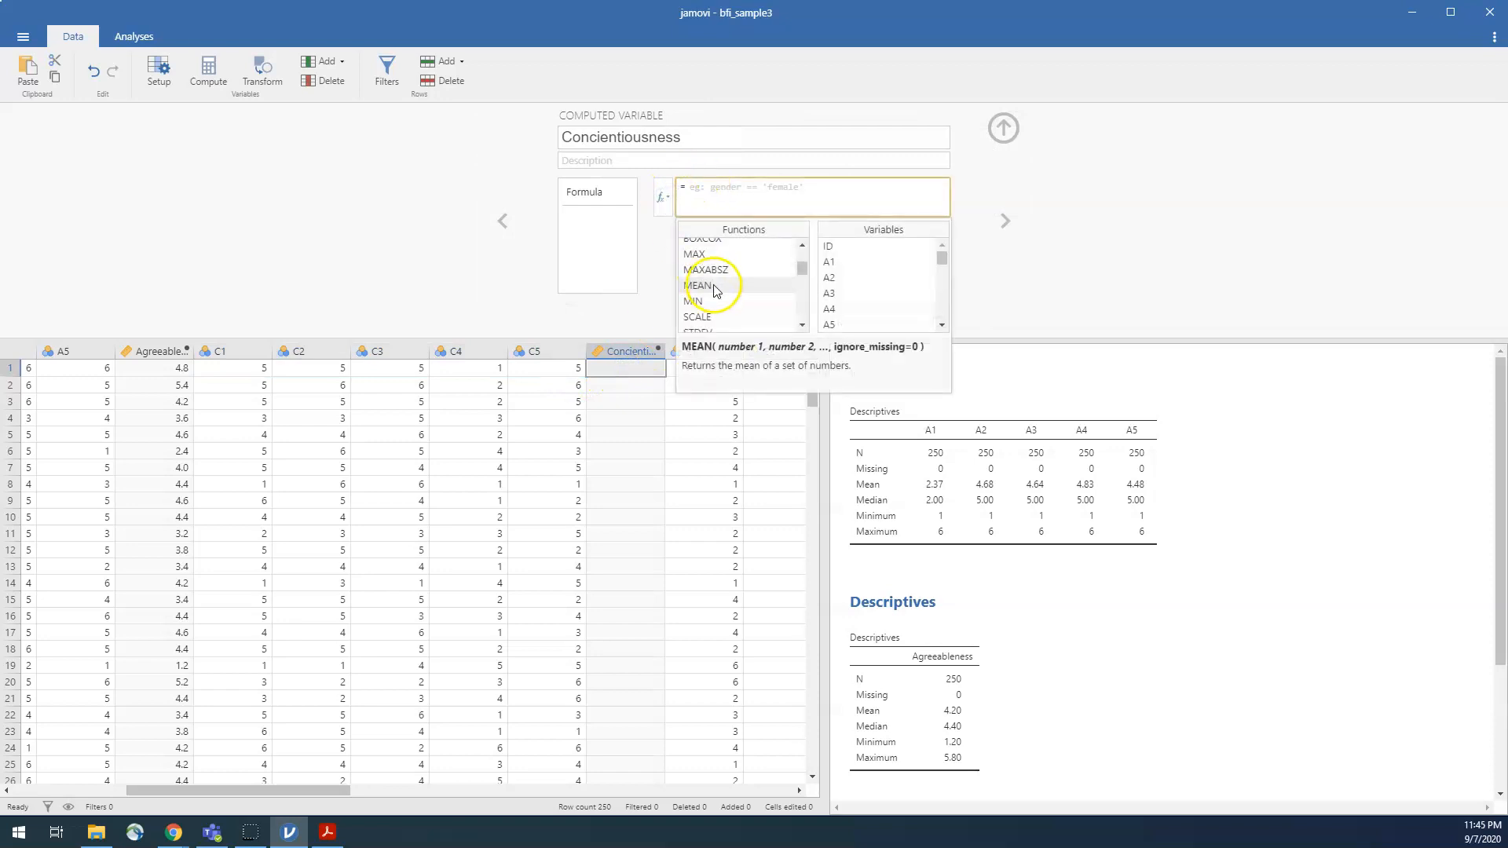
{"action": "double_click", "coordinate": [709, 288]}
{"action": "left_click", "coordinate": [688, 188]}
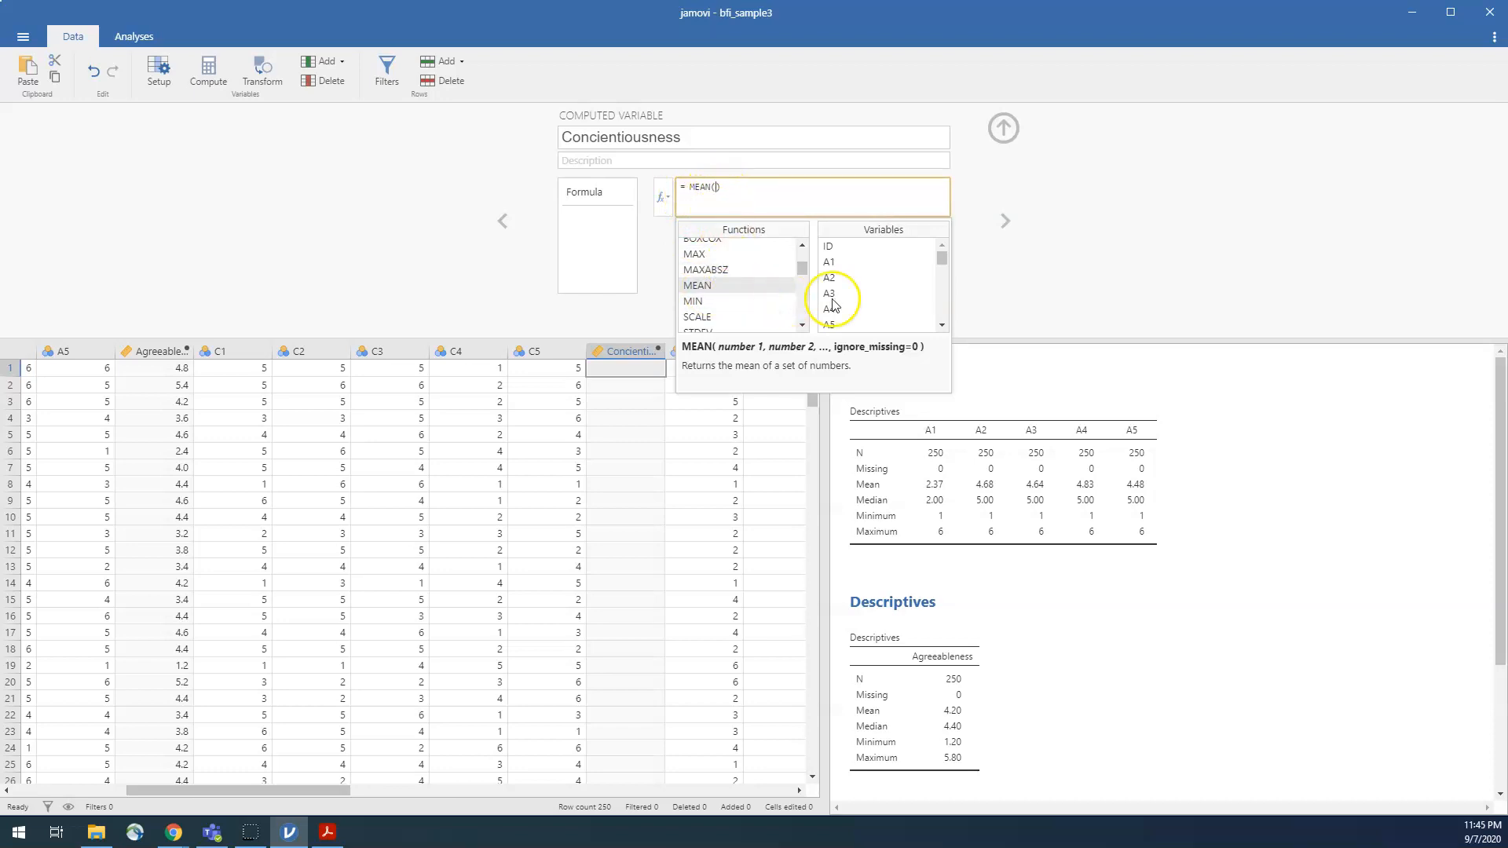
{"action": "scroll", "coordinate": [844, 290], "scroll_direction": "down", "scroll_amount": 1}
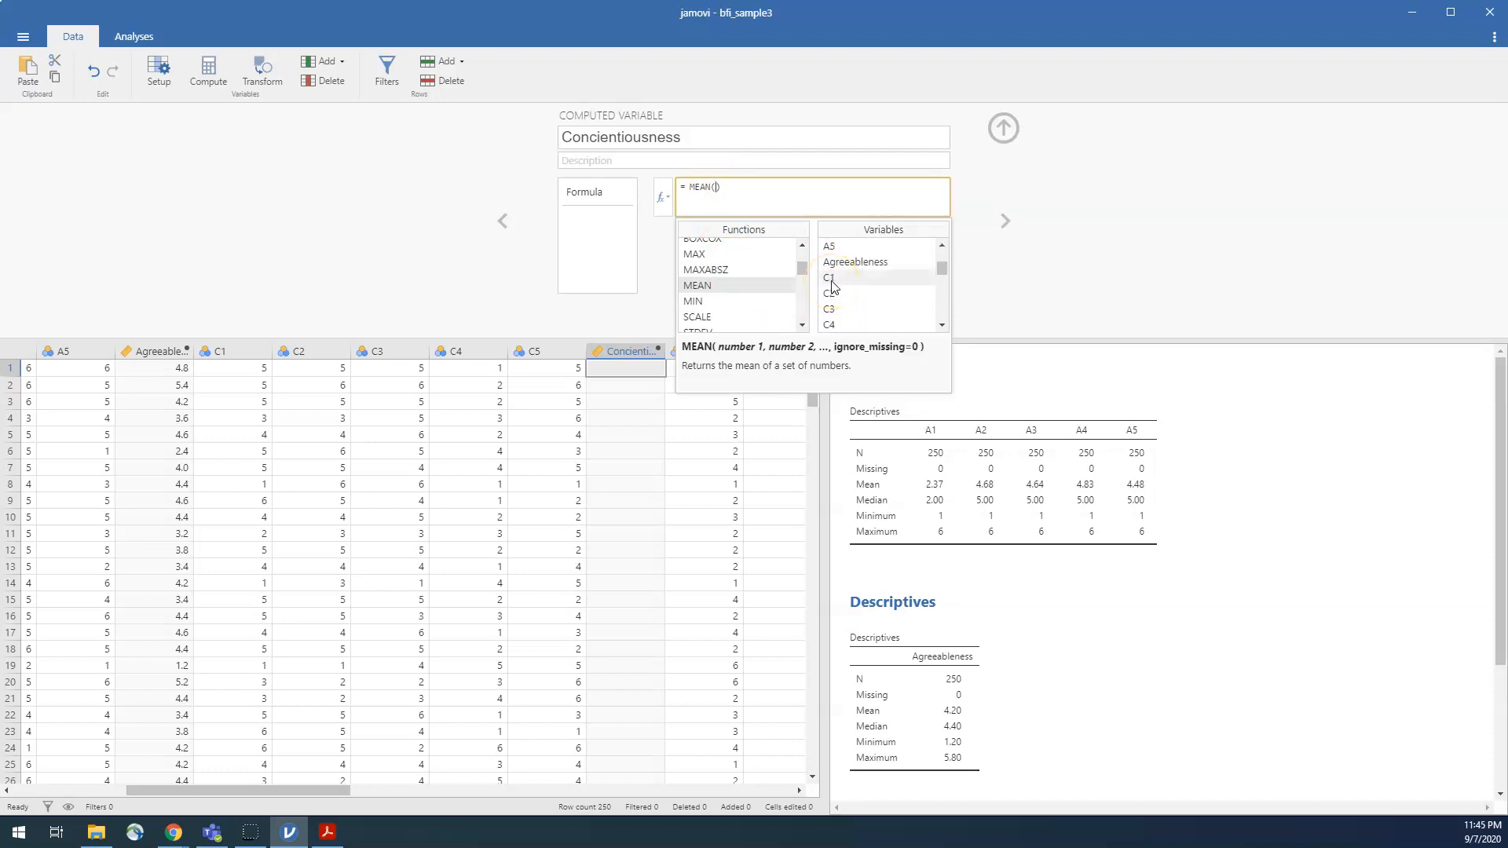
{"action": "double_click", "coordinate": [829, 279]}
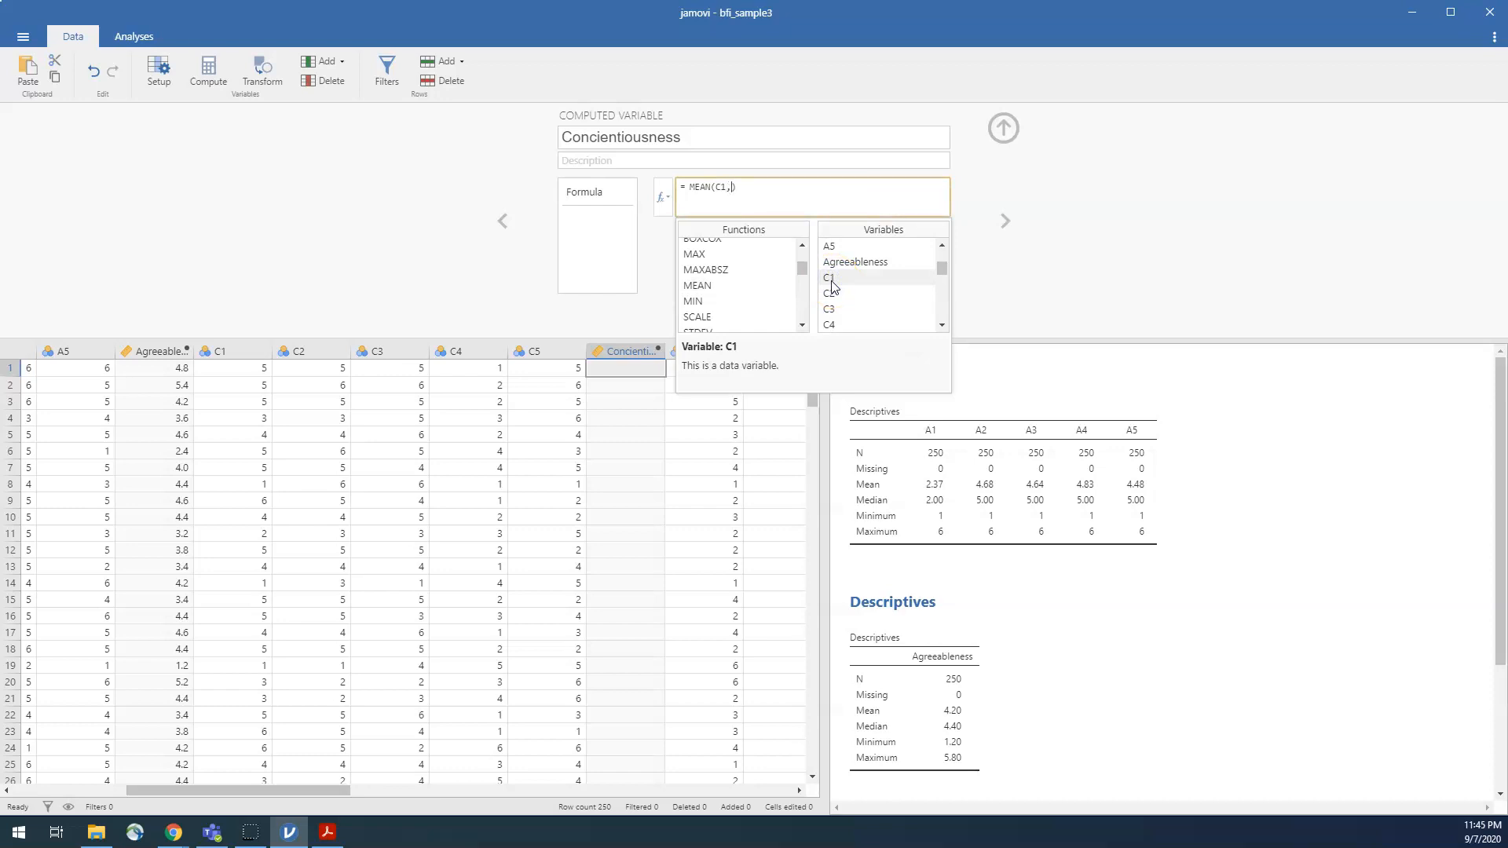
{"action": "left_click", "coordinate": [833, 294]}
{"action": "type", "text": ","}
{"action": "double_click", "coordinate": [834, 294]}
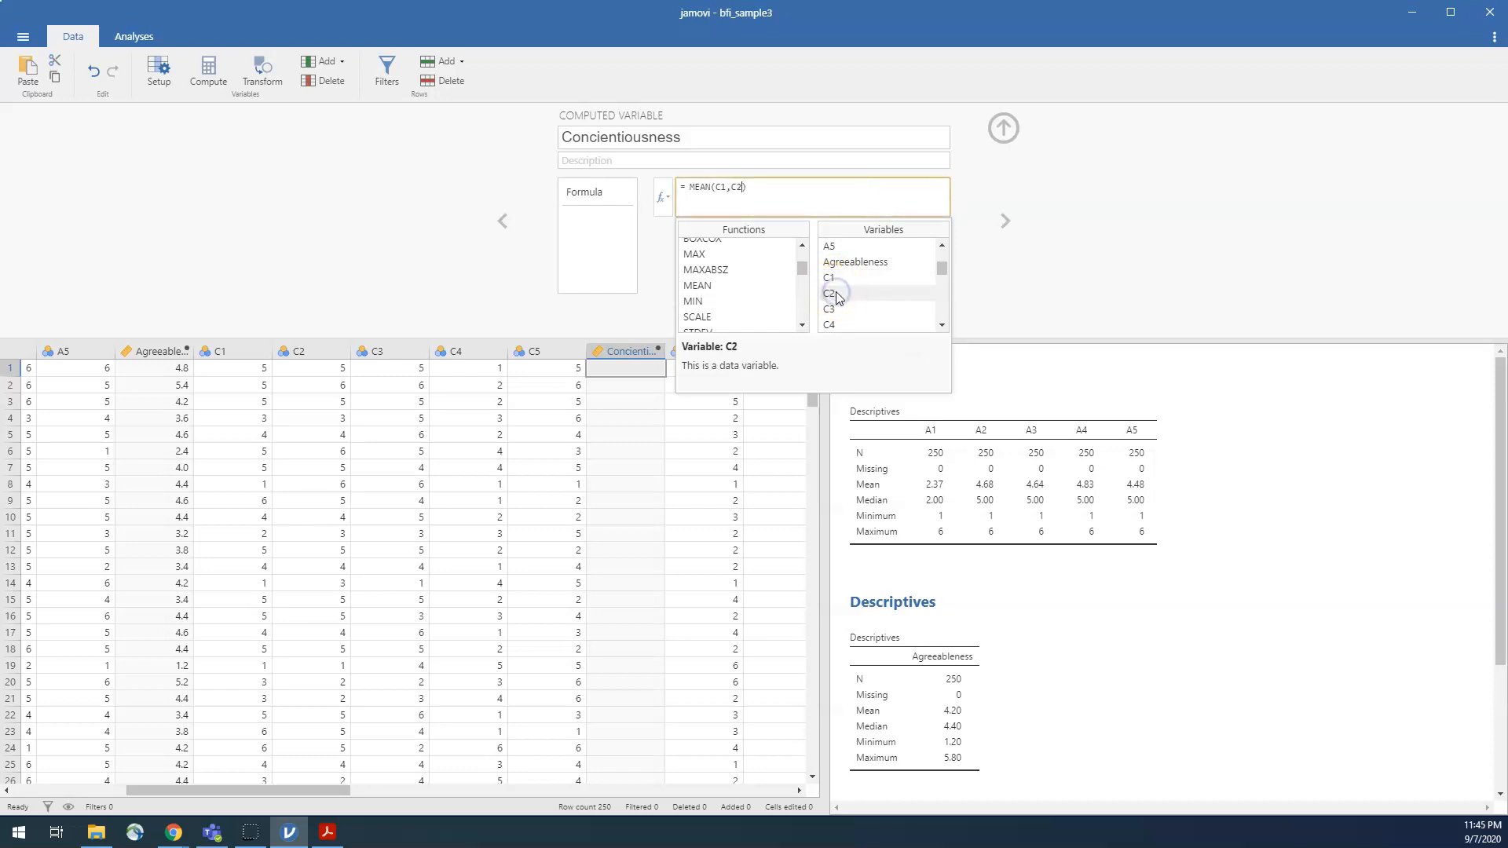
{"action": "type", "text": ","}
{"action": "double_click", "coordinate": [830, 313]}
{"action": "type", "text": ","}
{"action": "double_click", "coordinate": [833, 324]}
{"action": "type", "text": ","}
{"action": "scroll", "coordinate": [833, 320], "scroll_direction": "down", "scroll_amount": 2}
{"action": "scroll", "coordinate": [835, 322], "scroll_direction": "down", "scroll_amount": 1}
{"action": "double_click", "coordinate": [832, 262]}
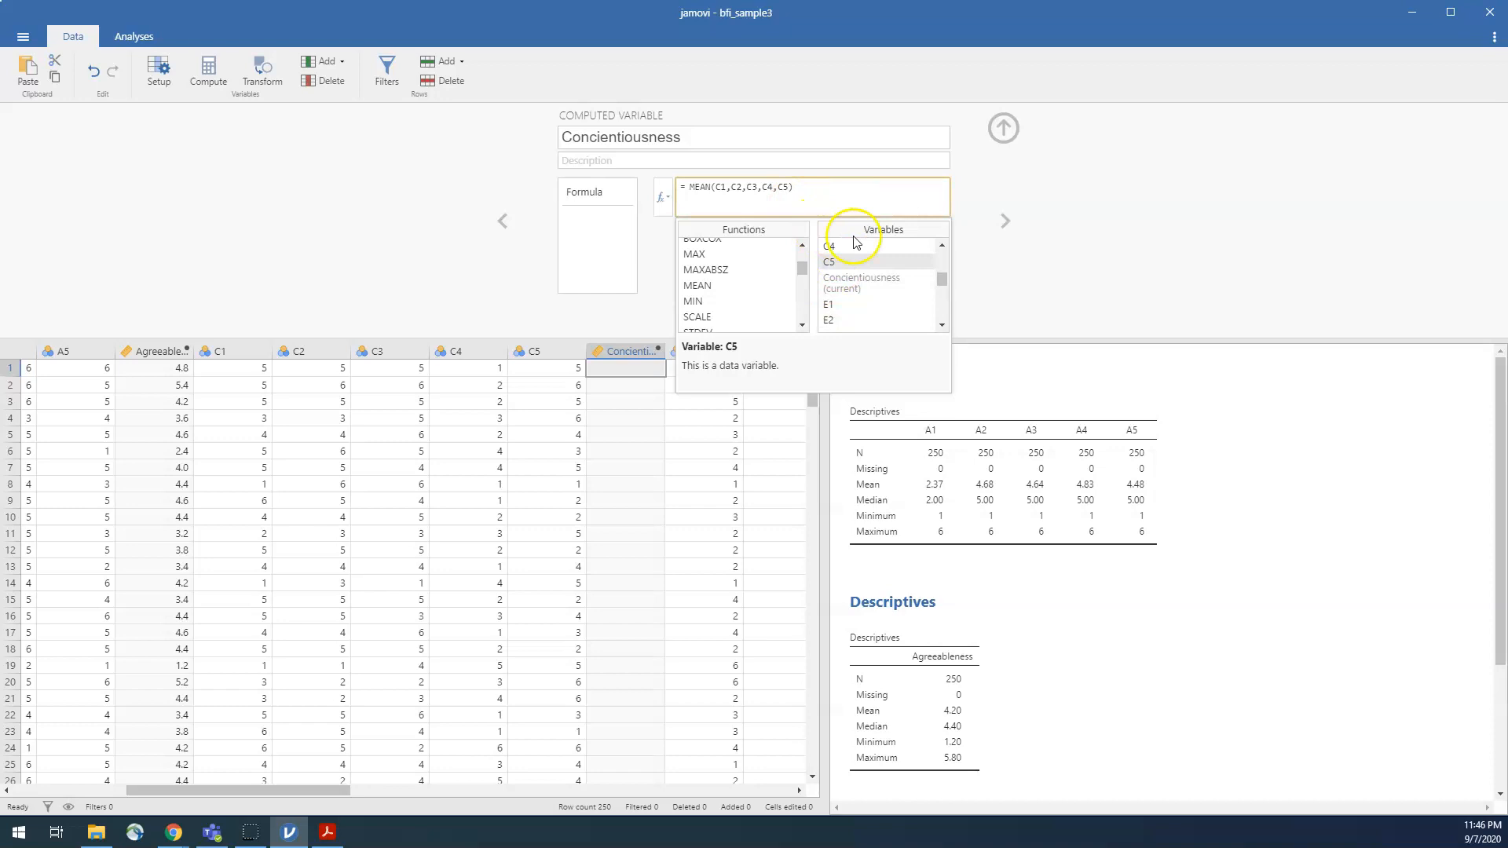
{"action": "key", "text": "Return"}
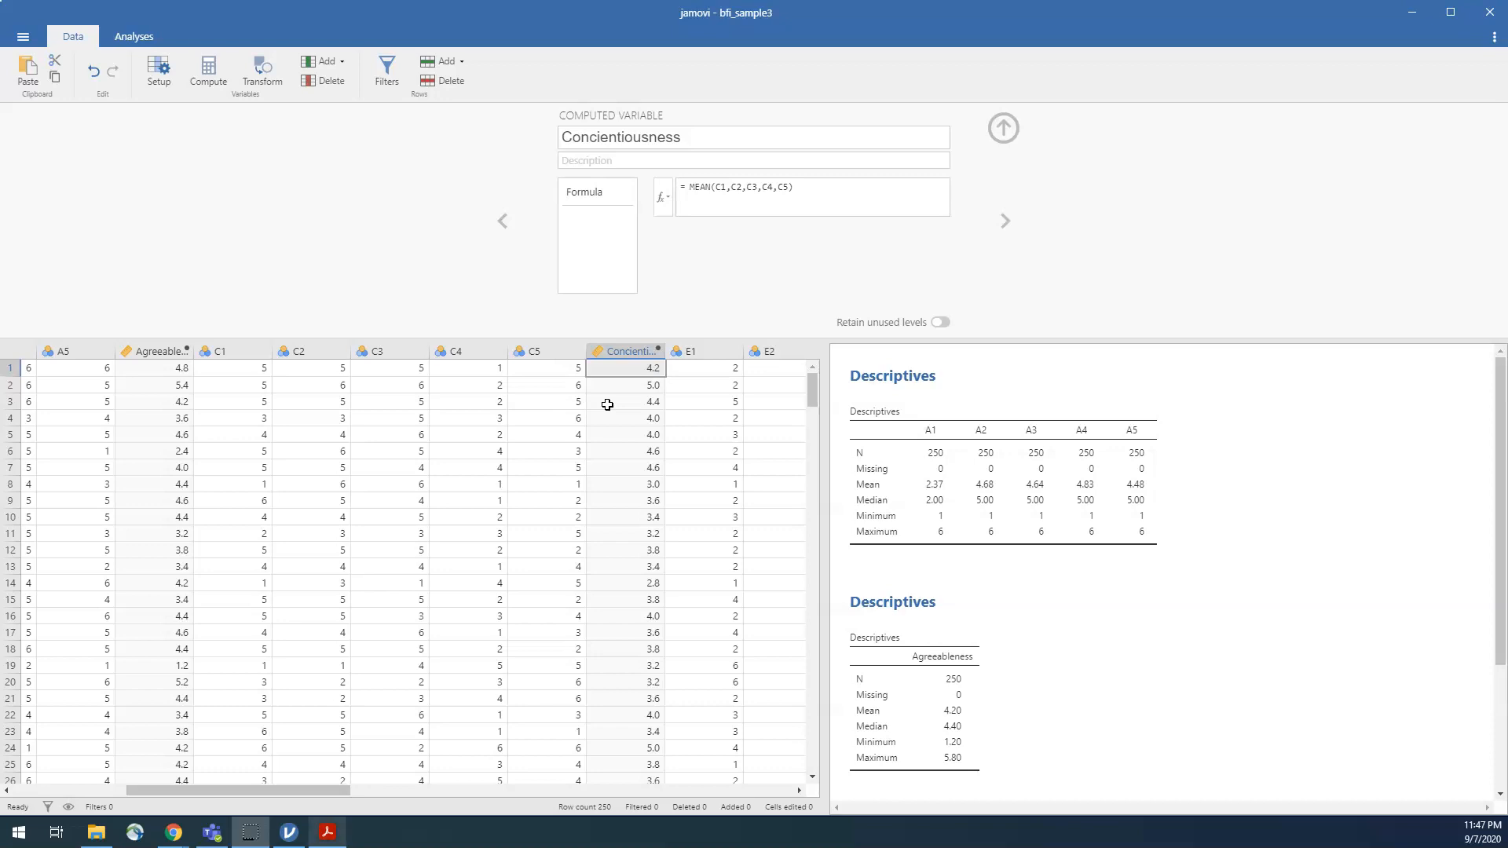
Switch to the statistics textbook PDF in Adobe Acrobat Reader and examine the z-score equation in section 4.5 Standard scores
{"action": "left_click", "coordinate": [327, 833]}
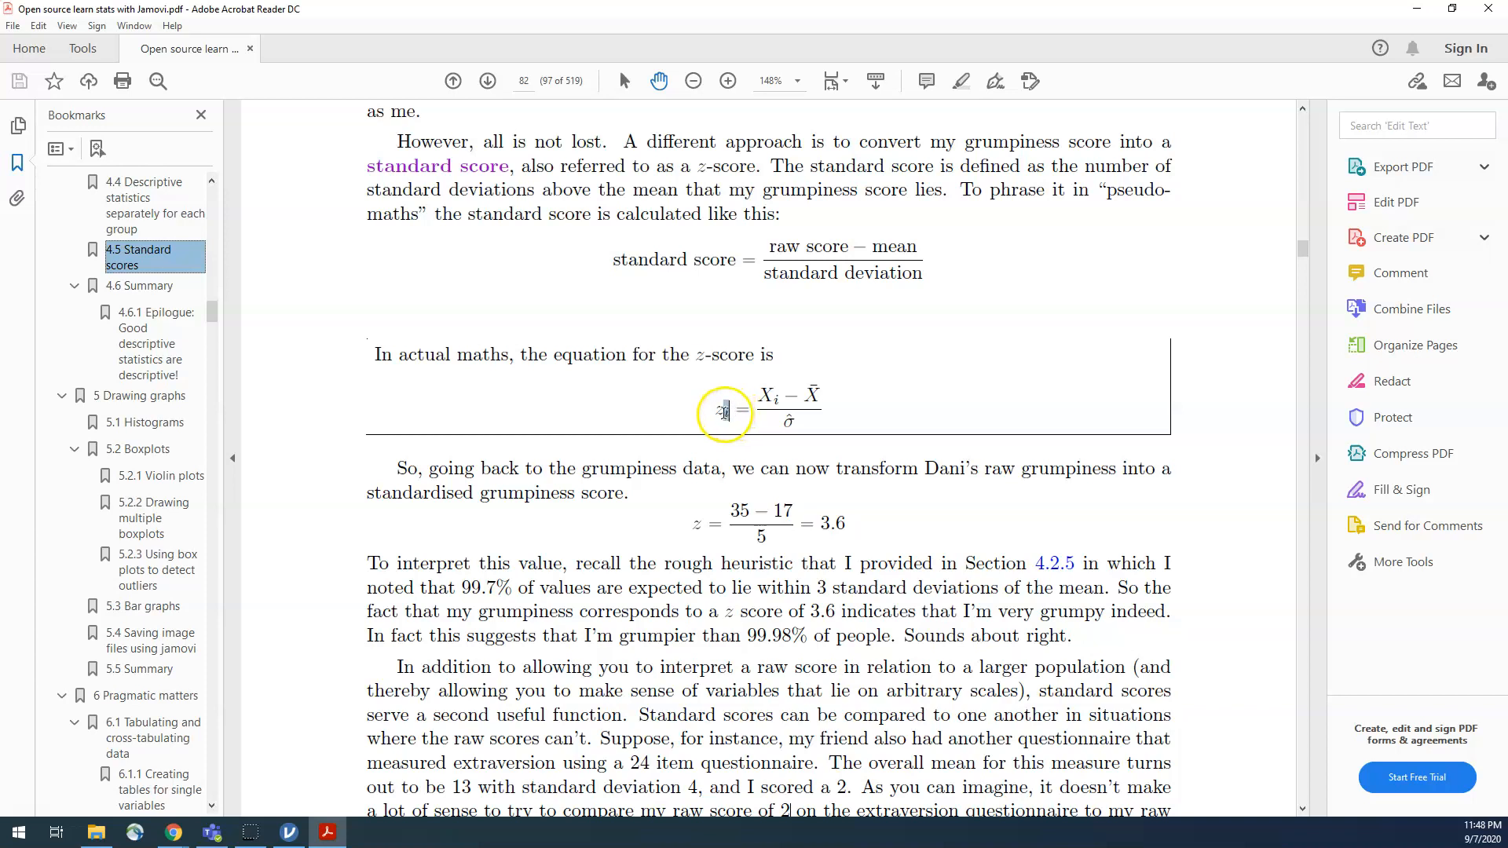
{"action": "left_click_drag", "start_coordinate": [721, 408], "coordinate": [729, 421]}
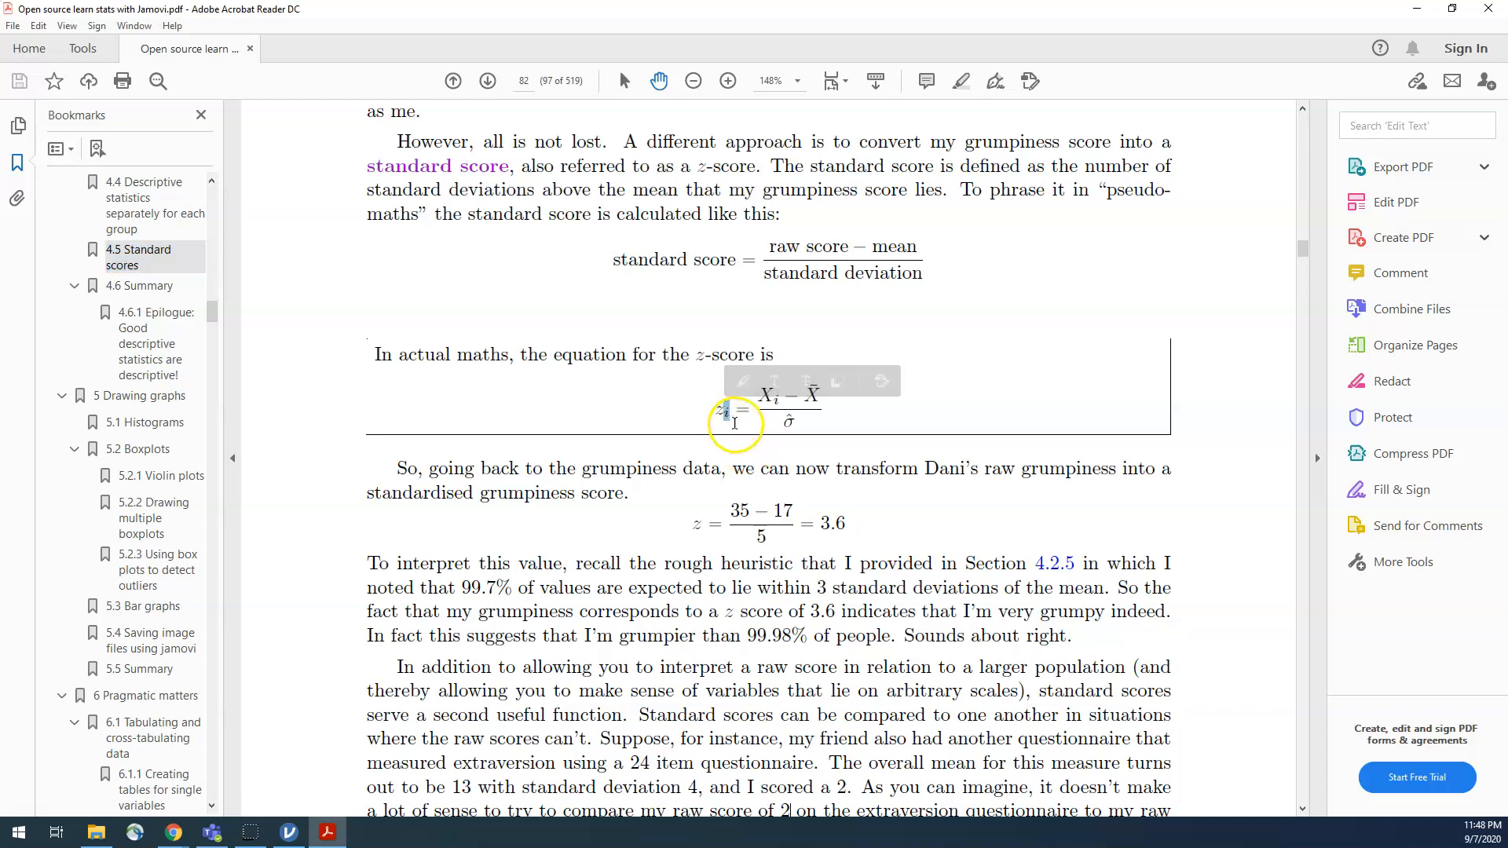
{"action": "left_click", "coordinate": [748, 428]}
{"action": "left_click_drag", "start_coordinate": [761, 398], "coordinate": [792, 407]}
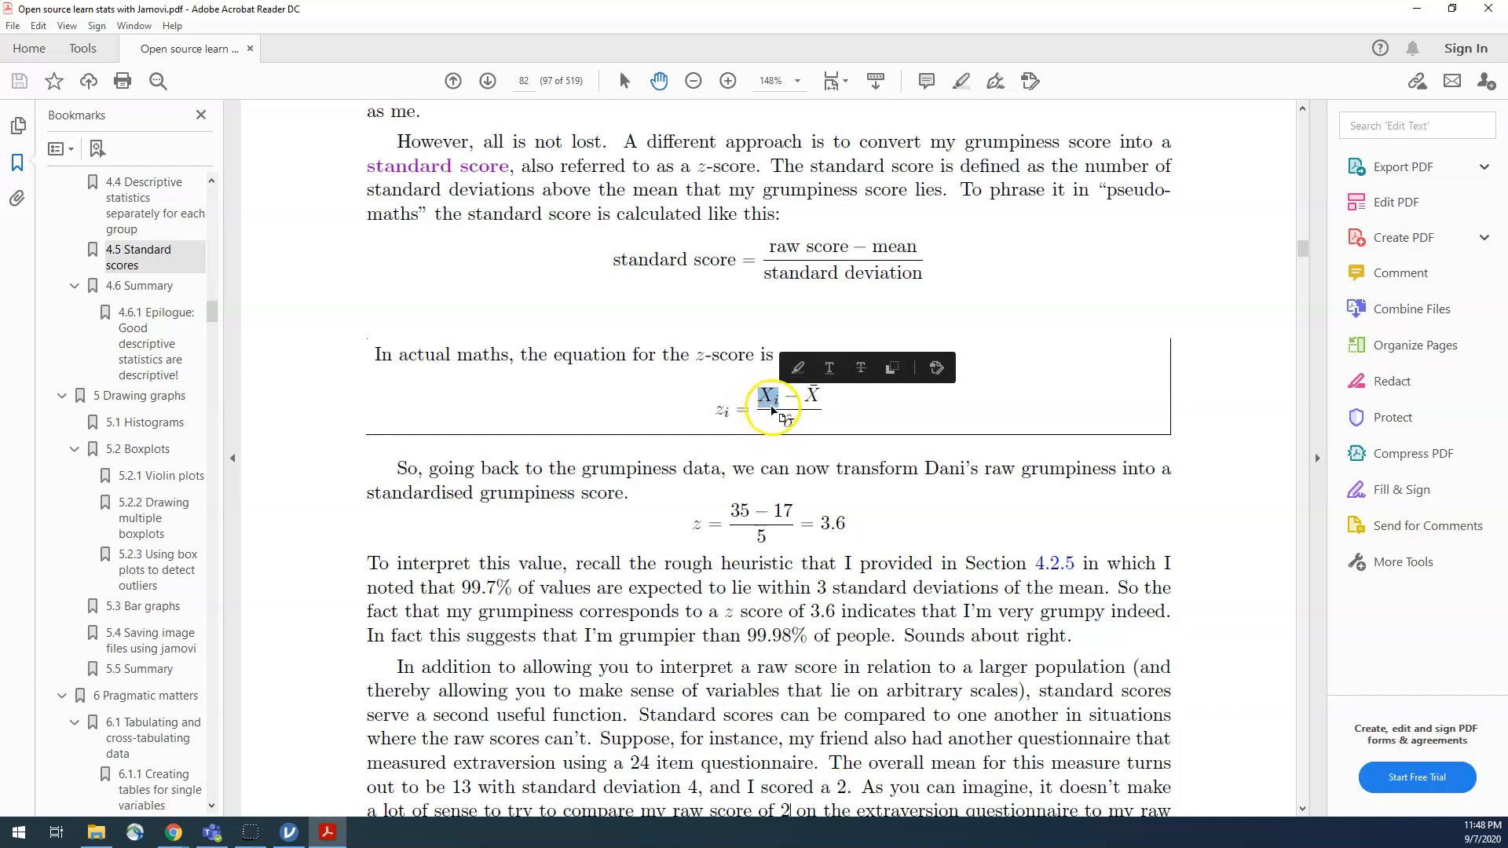
{"action": "left_click", "coordinate": [768, 402]}
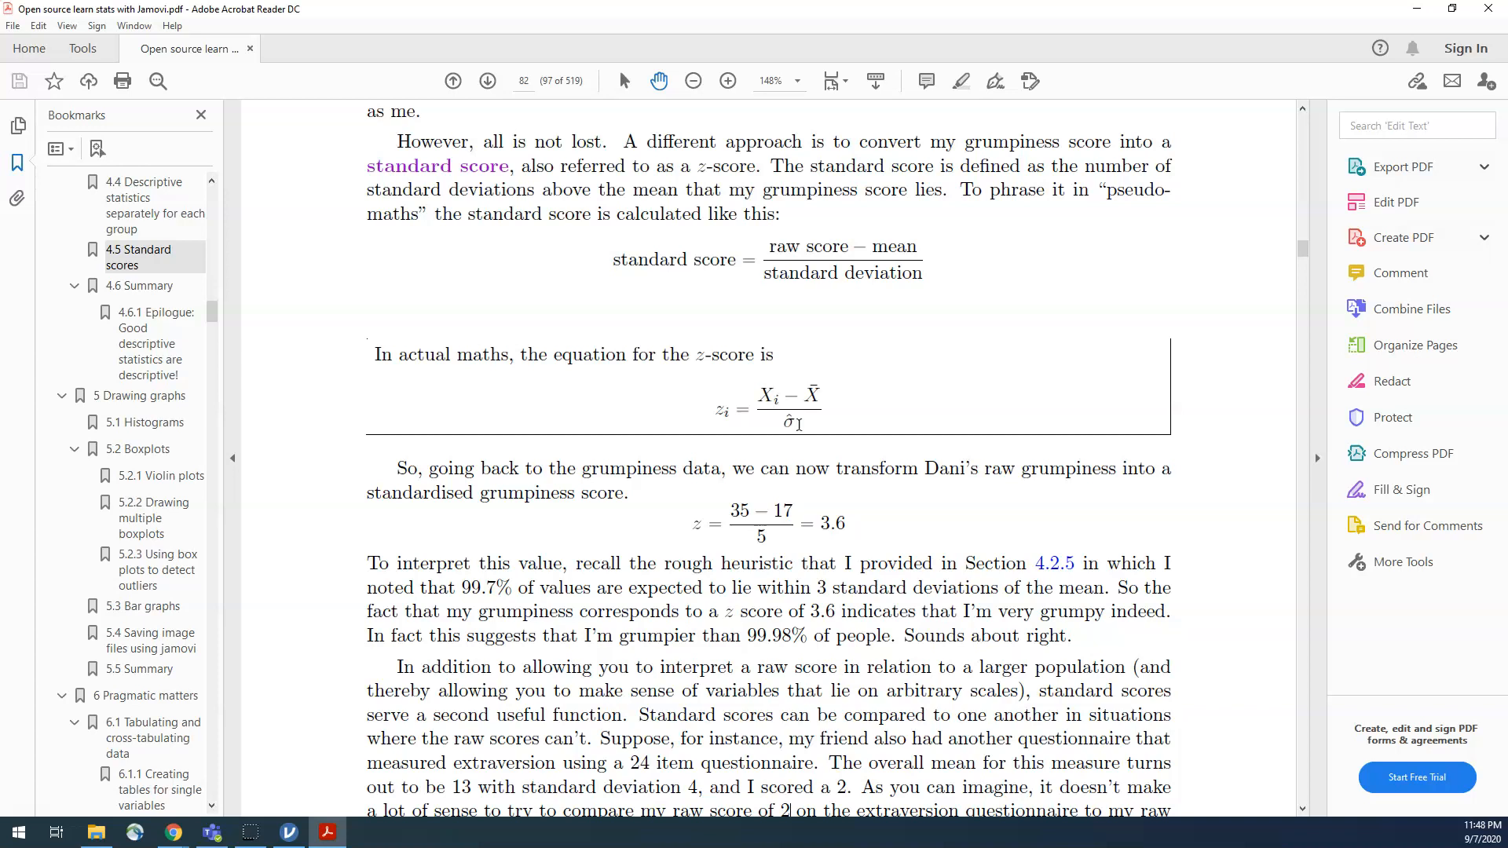
{"action": "left_click", "coordinate": [791, 425]}
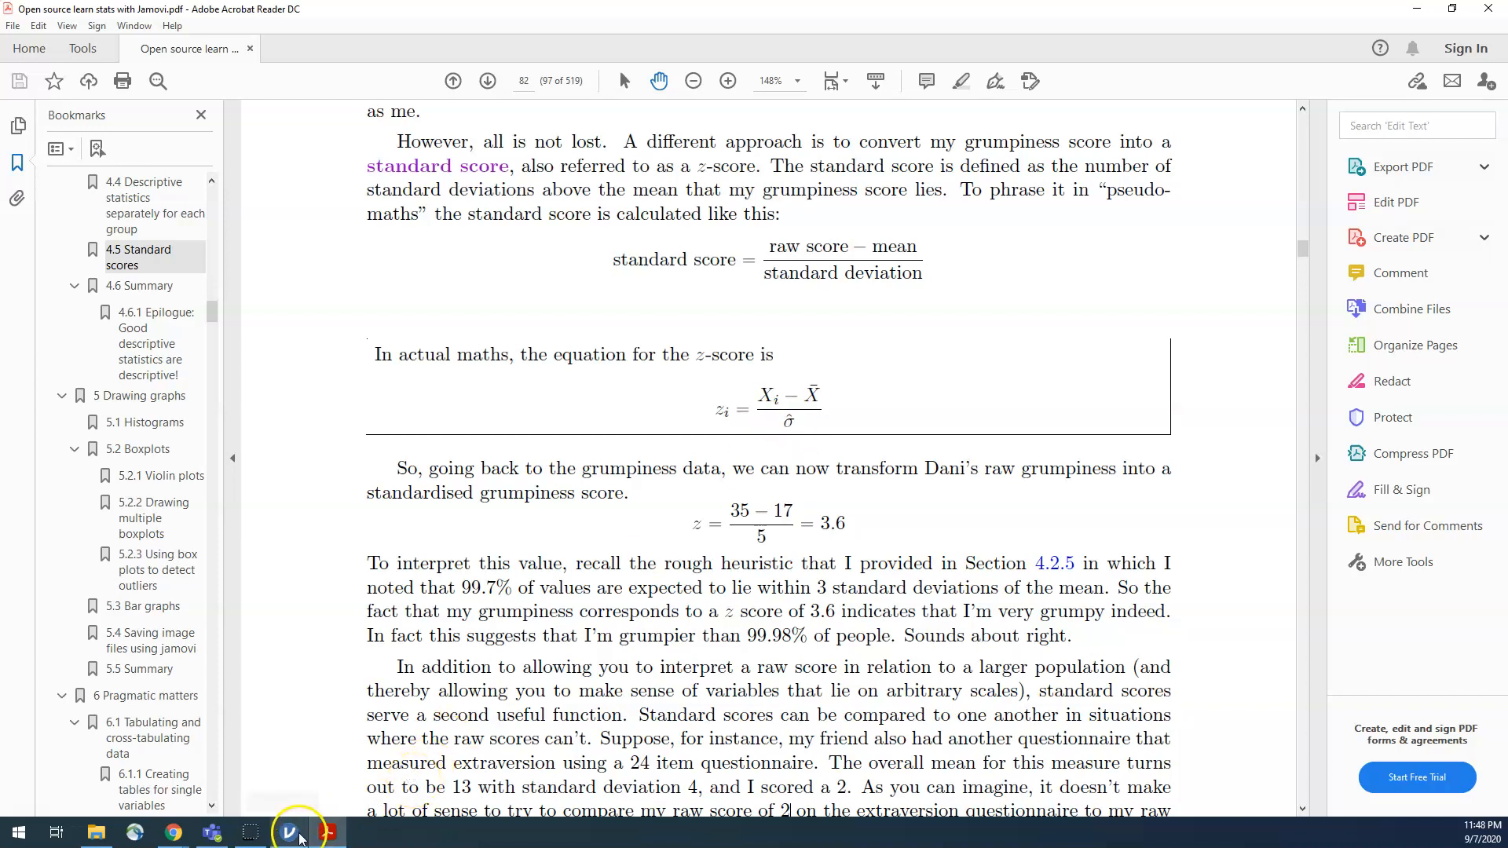
Switch back to jamovi and create another Descriptives analysis with Concientiousness as the analysed variable
{"action": "left_click", "coordinate": [298, 835]}
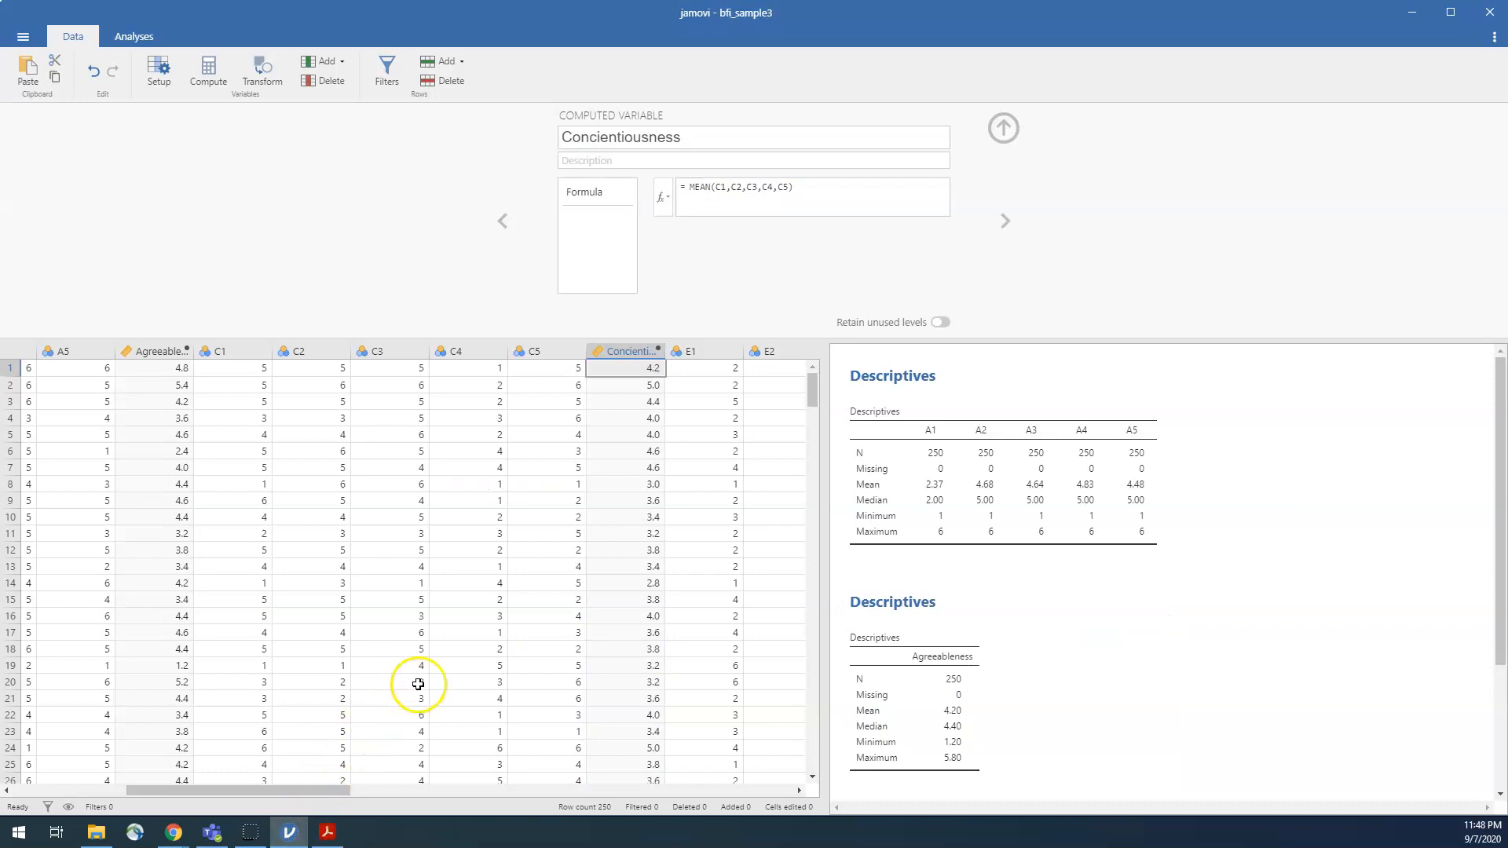
{"action": "left_click", "coordinate": [133, 40]}
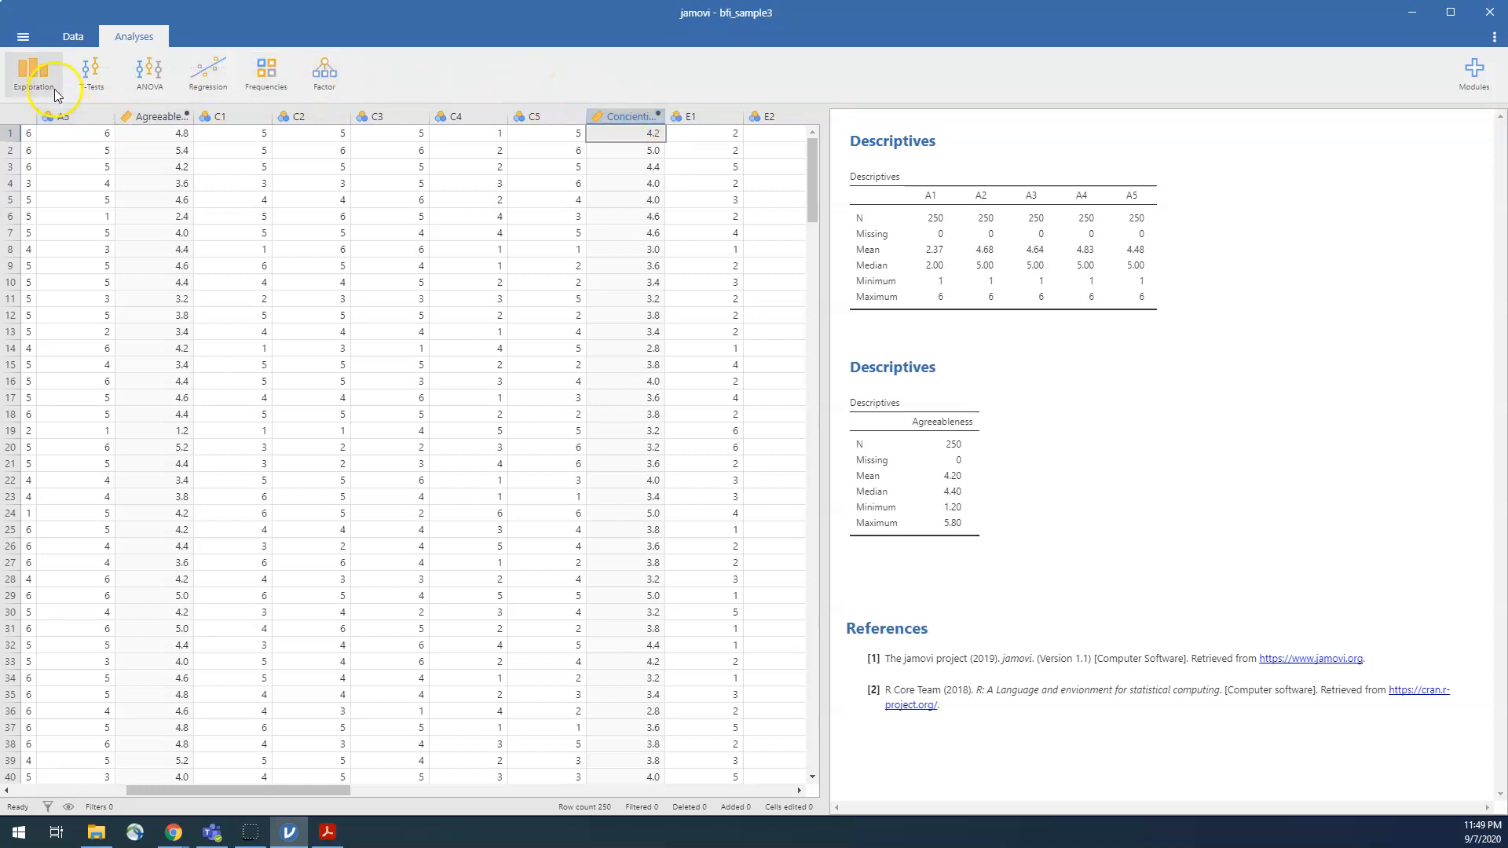
{"action": "left_click", "coordinate": [30, 73]}
{"action": "left_click", "coordinate": [43, 115]}
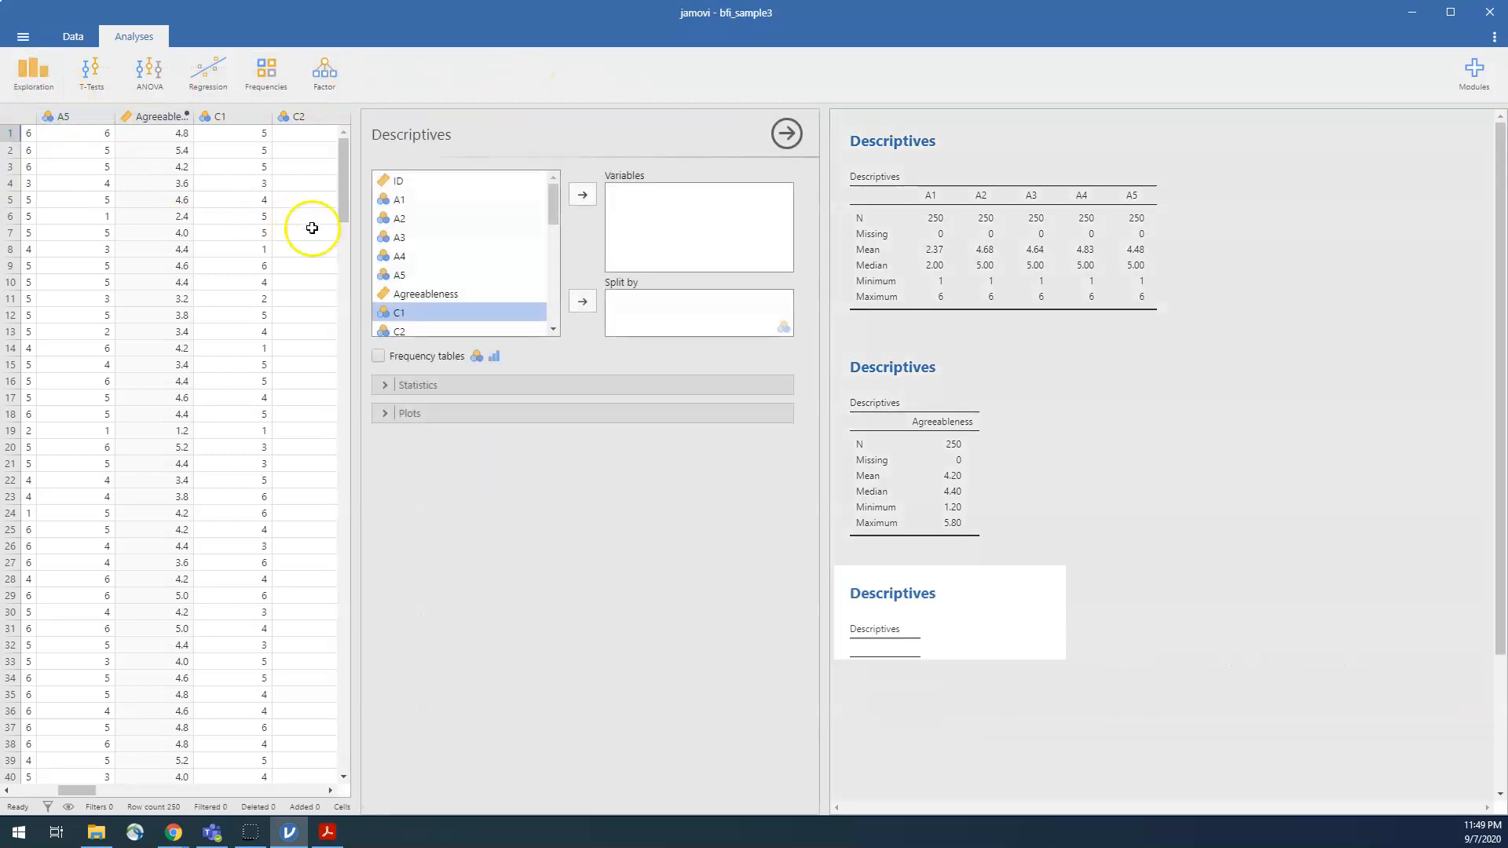
{"action": "scroll", "coordinate": [428, 282], "scroll_direction": "down", "scroll_amount": 4}
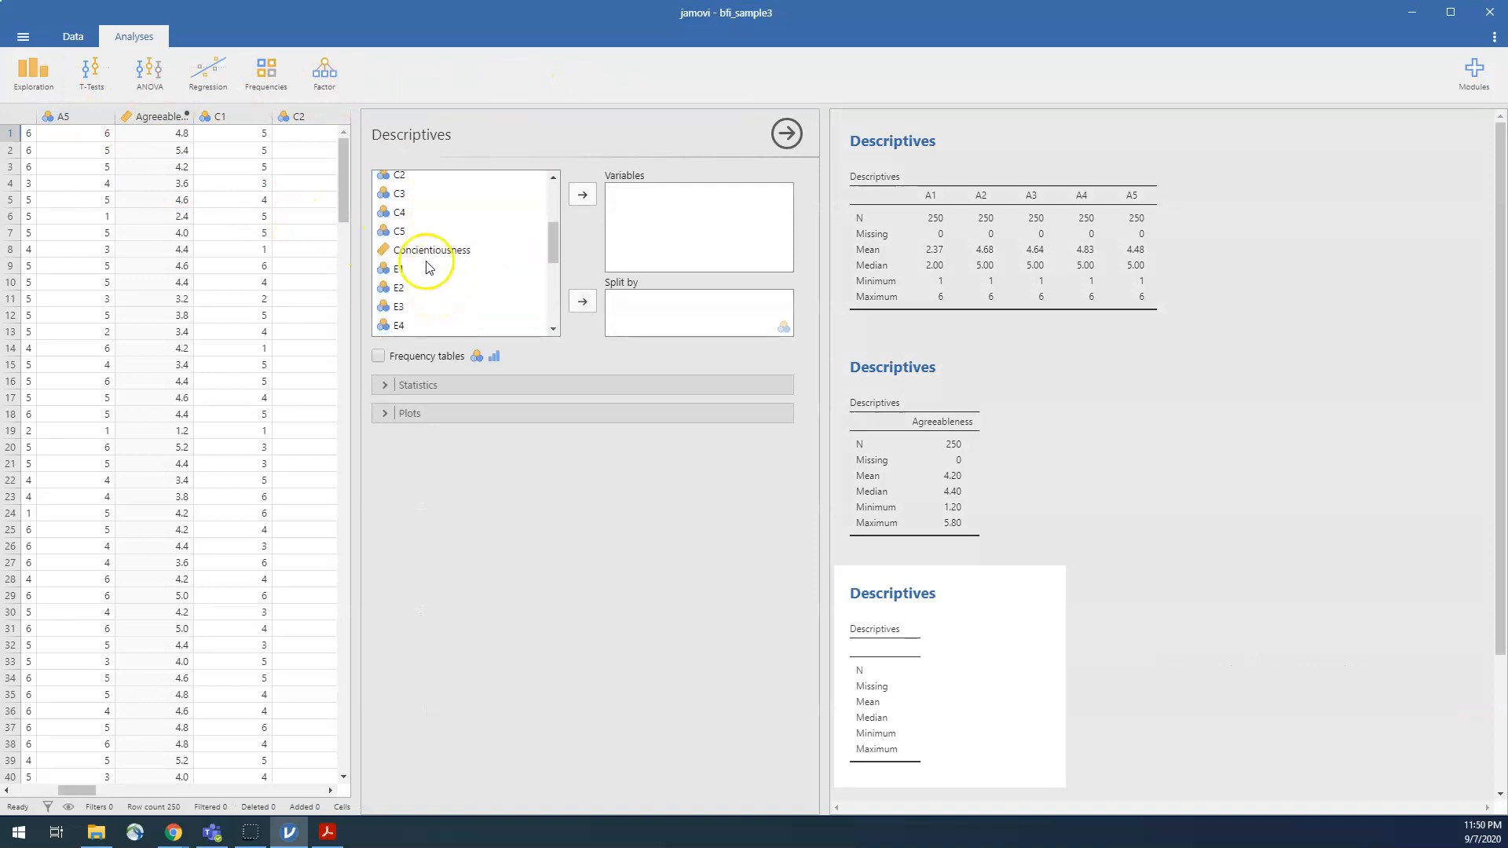
{"action": "left_click", "coordinate": [426, 250]}
{"action": "left_click", "coordinate": [582, 194]}
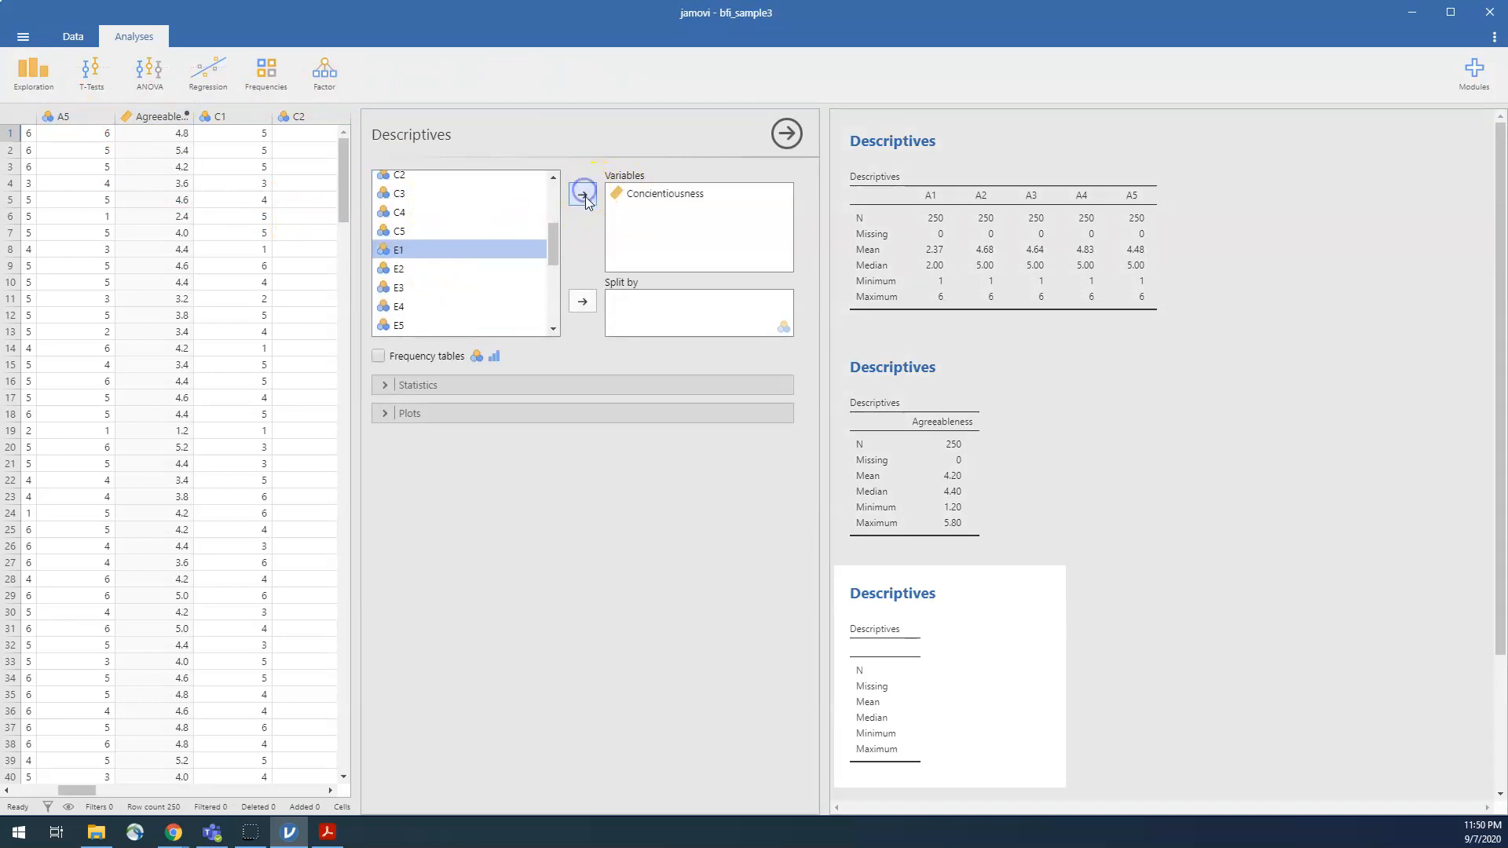
In the Concientiousness descriptives, leave out the median and include the standard deviation
{"action": "left_click", "coordinate": [384, 385]}
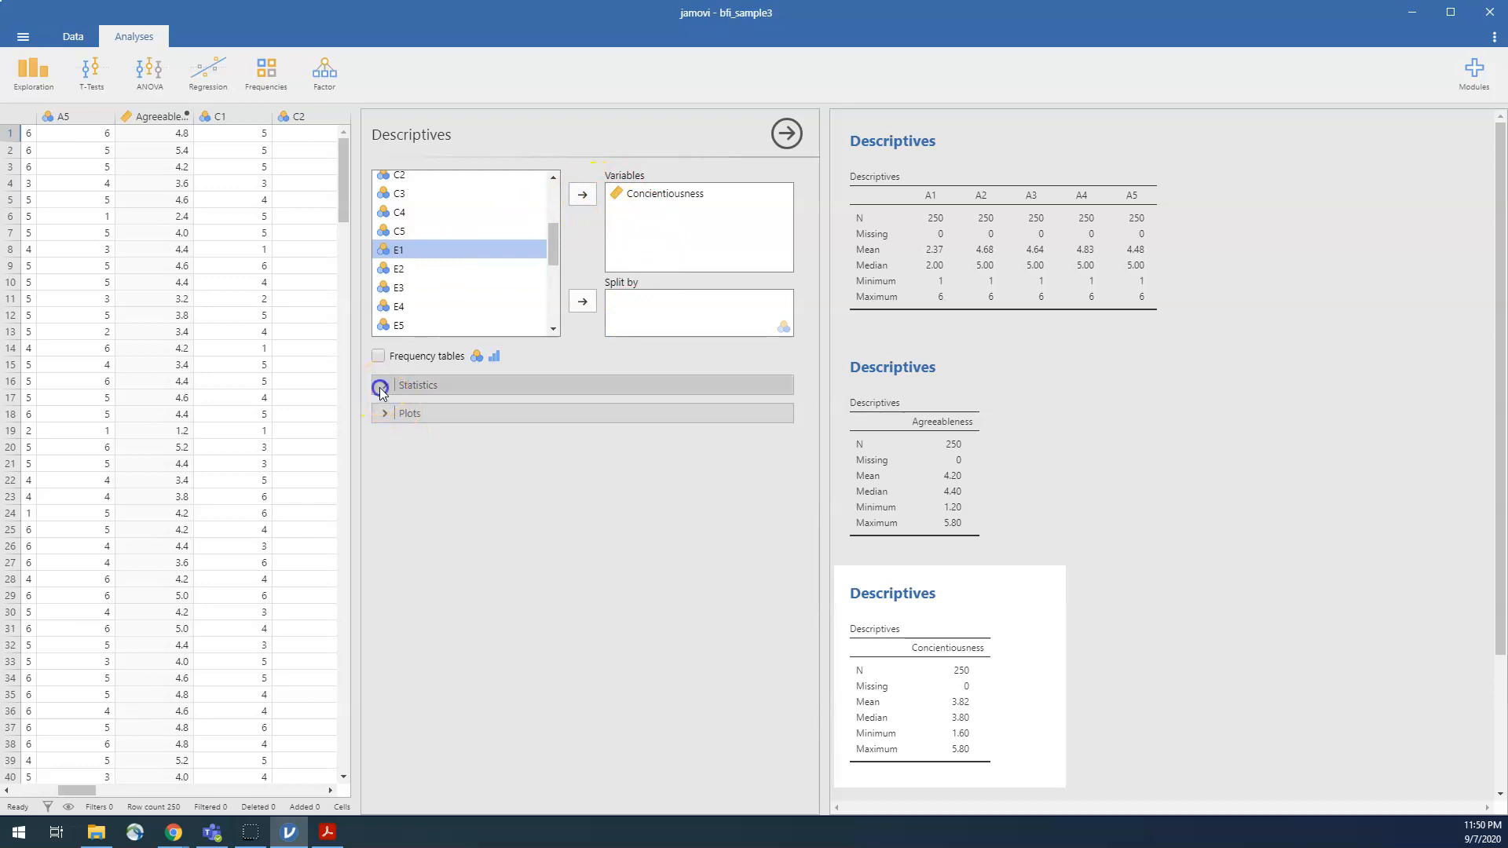
{"action": "left_click", "coordinate": [680, 460]}
{"action": "left_click", "coordinate": [389, 572]}
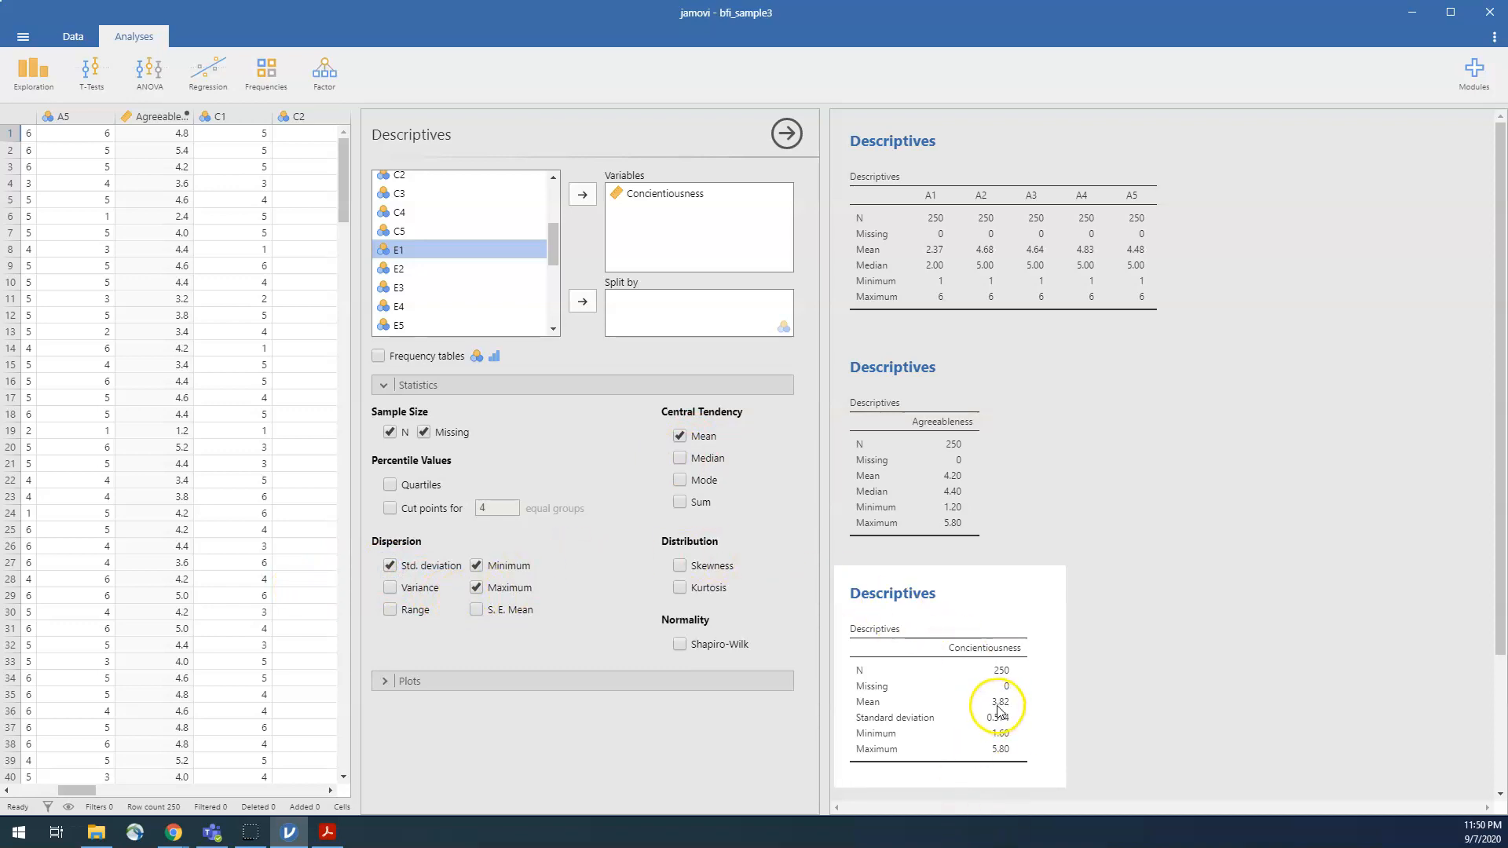
Close the descriptives options and add a computed variable named Z_Concientiousness directly after the Concientiousness column
{"action": "left_click", "coordinate": [328, 793]}
{"action": "left_click", "coordinate": [328, 793]}
{"action": "left_click", "coordinate": [328, 792]}
{"action": "left_click", "coordinate": [328, 793]}
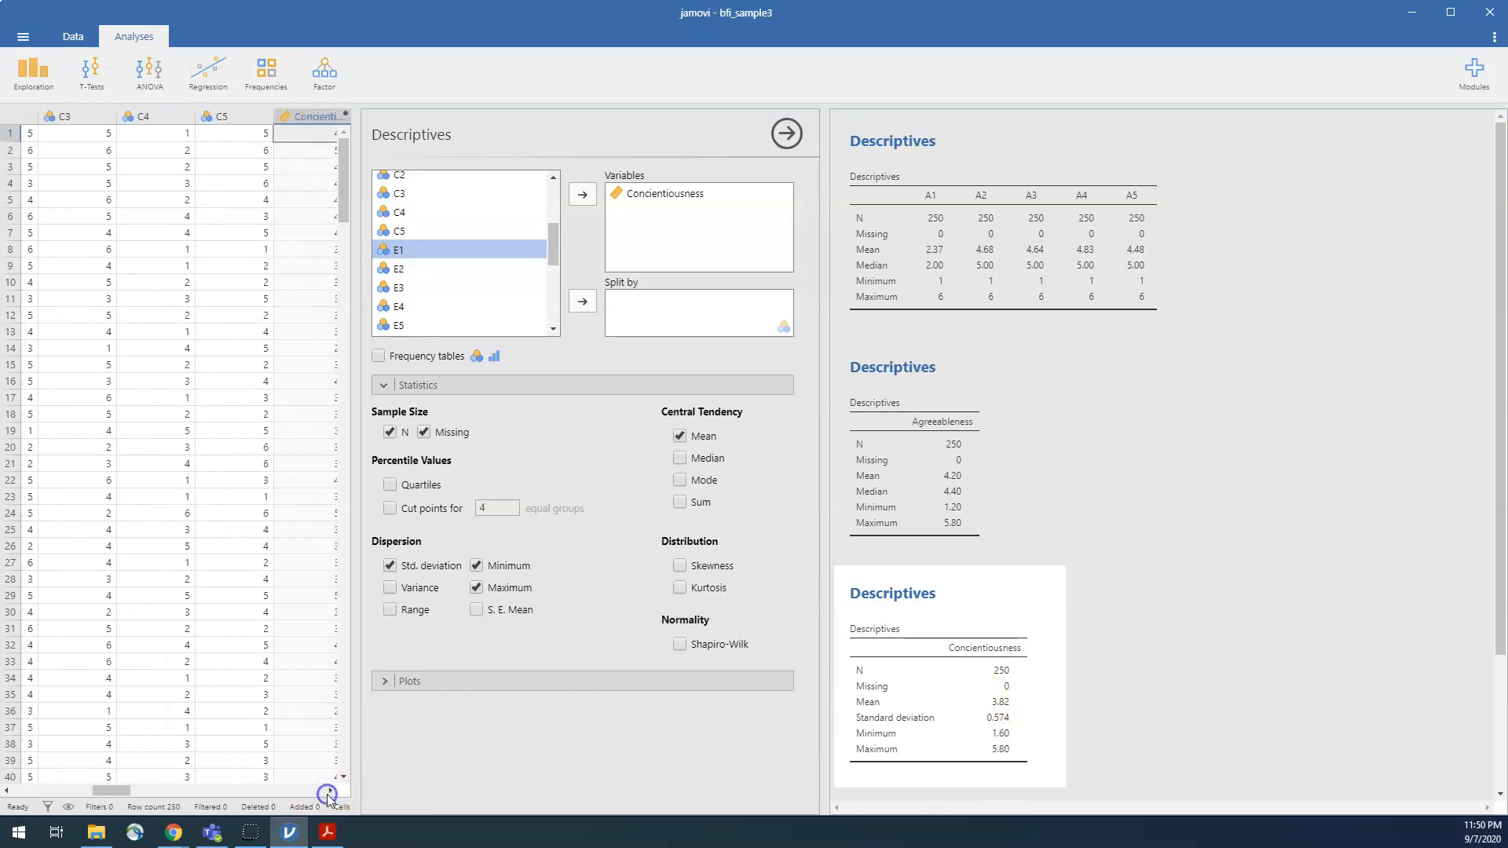
{"action": "left_click", "coordinate": [328, 792]}
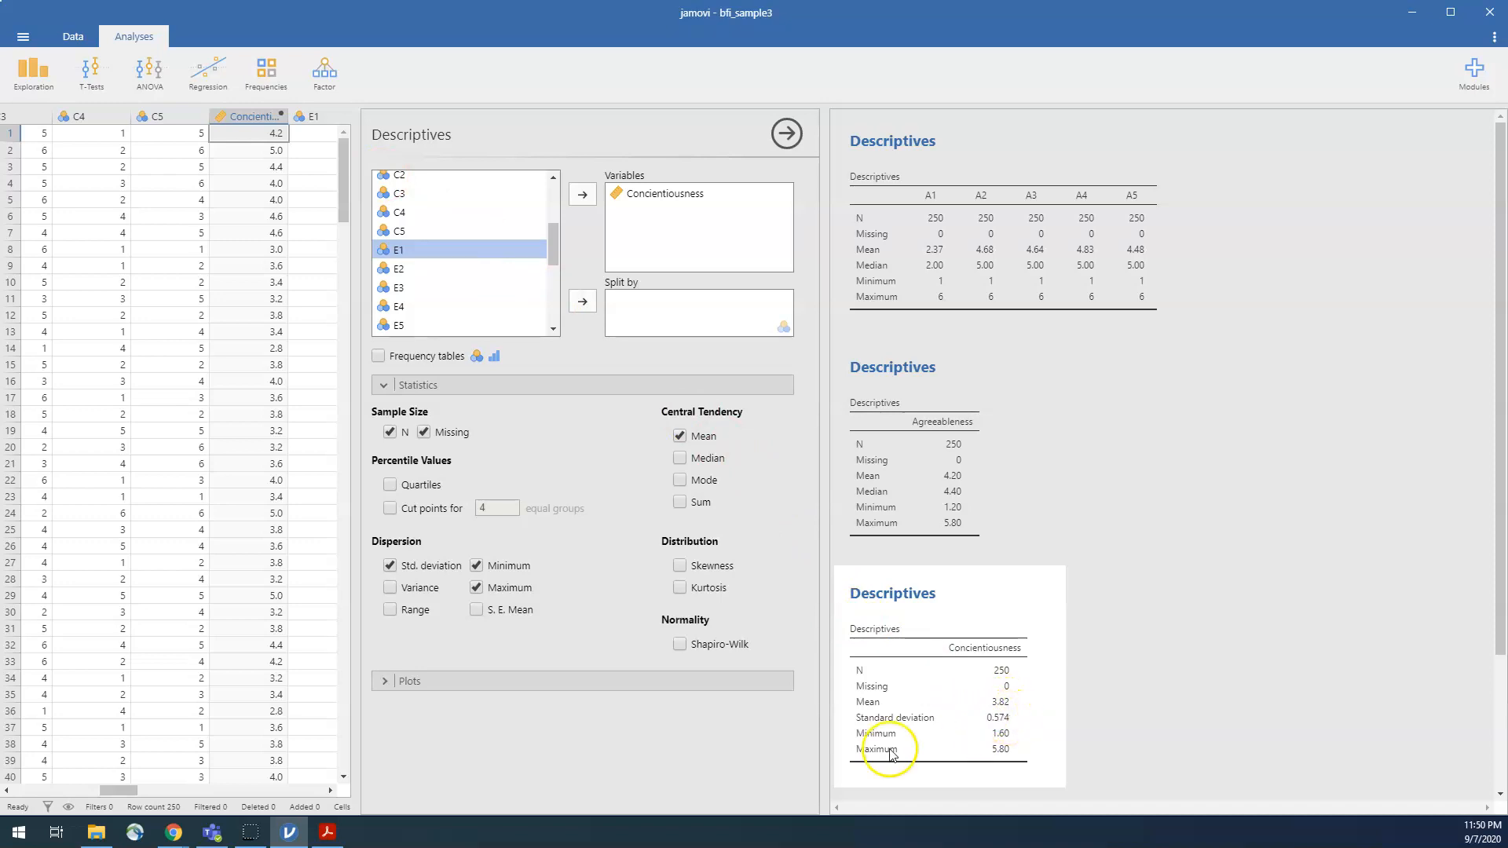
{"action": "left_click", "coordinate": [789, 135]}
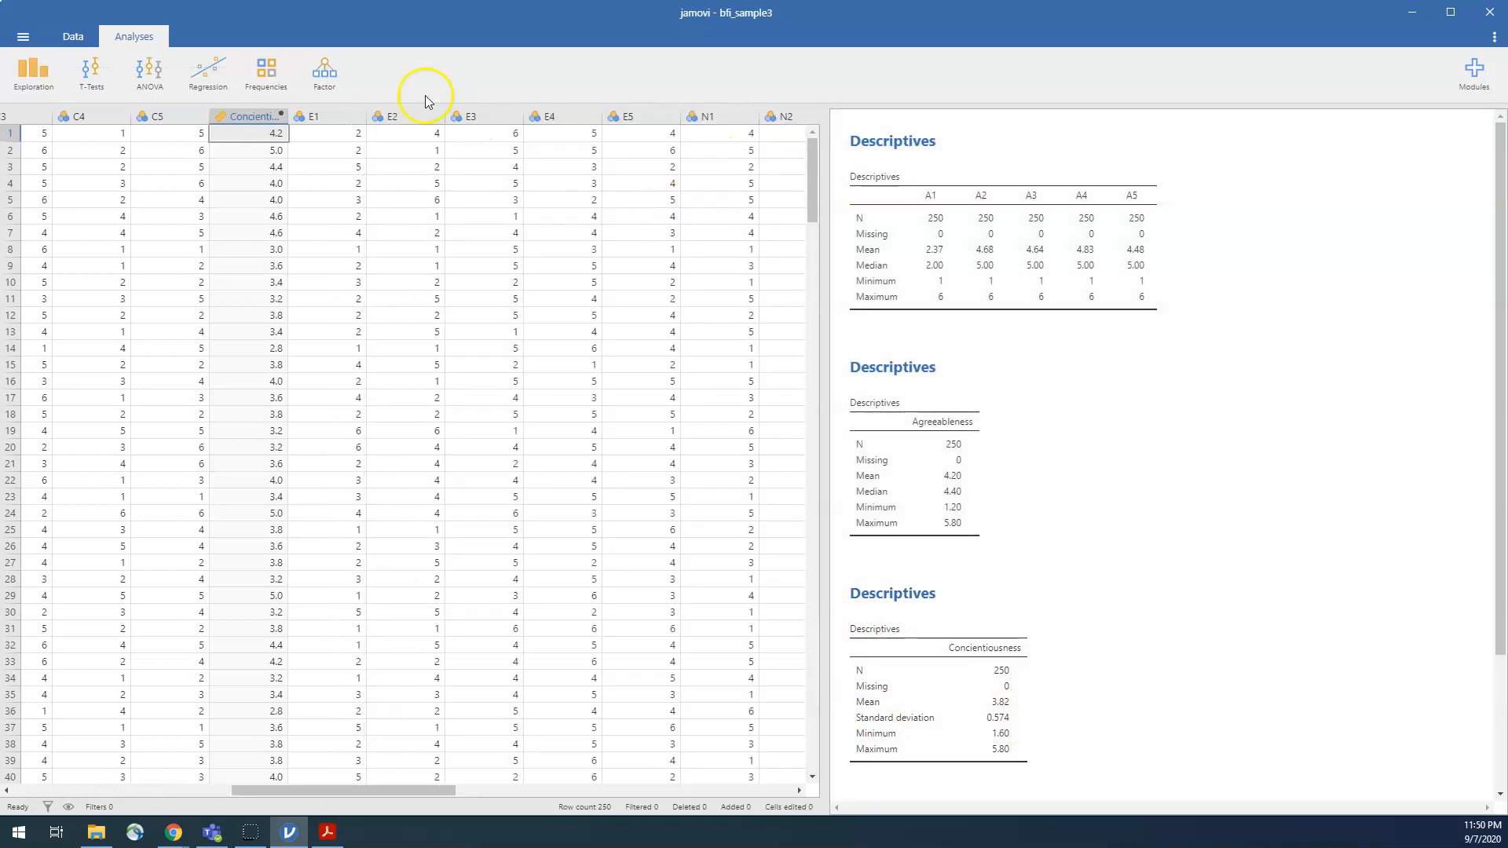
{"action": "left_click", "coordinate": [73, 36]}
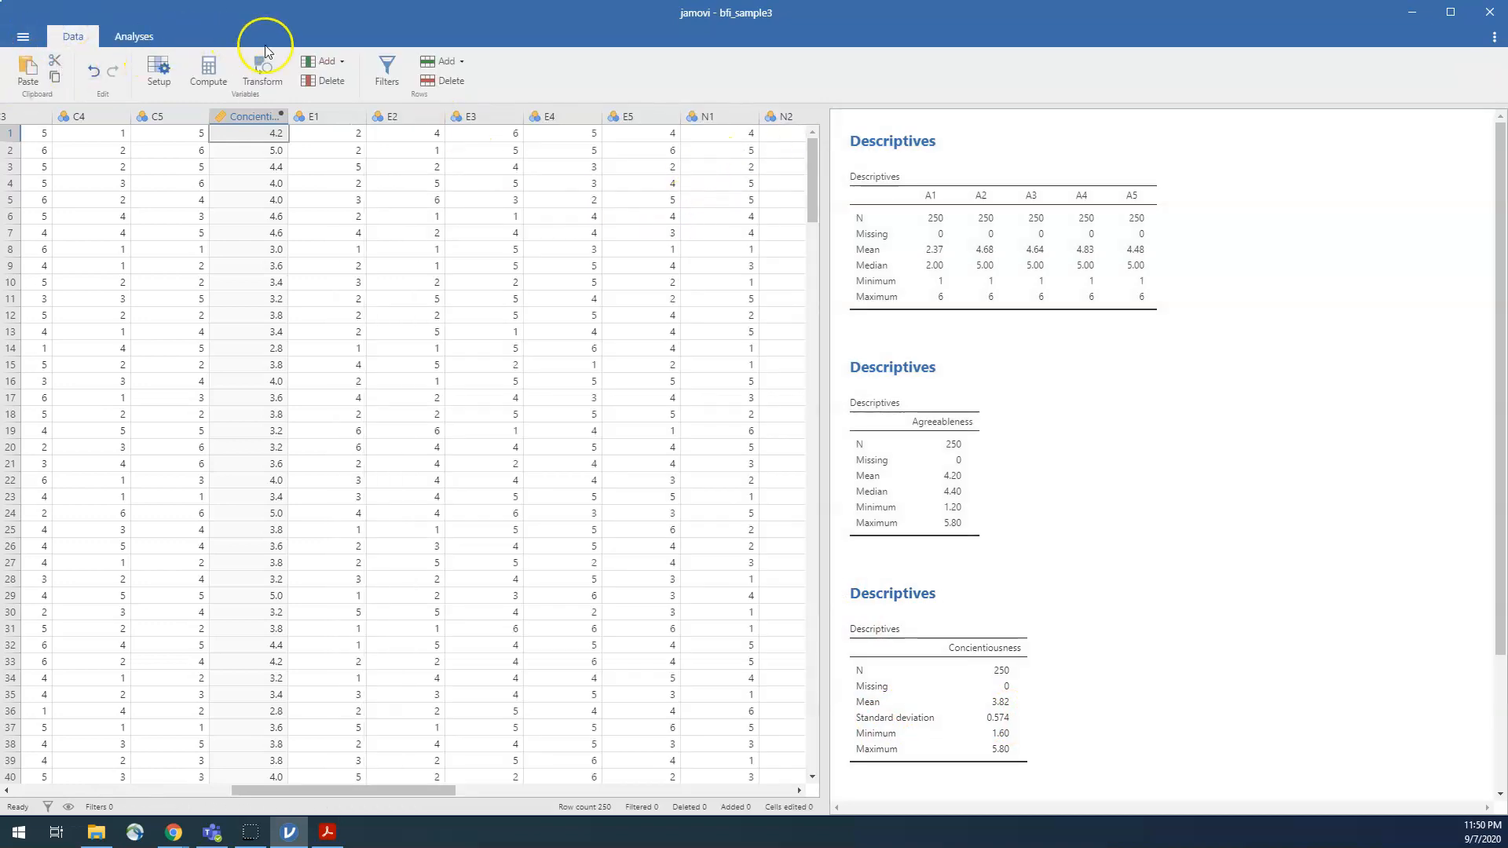
{"action": "left_click", "coordinate": [208, 68]}
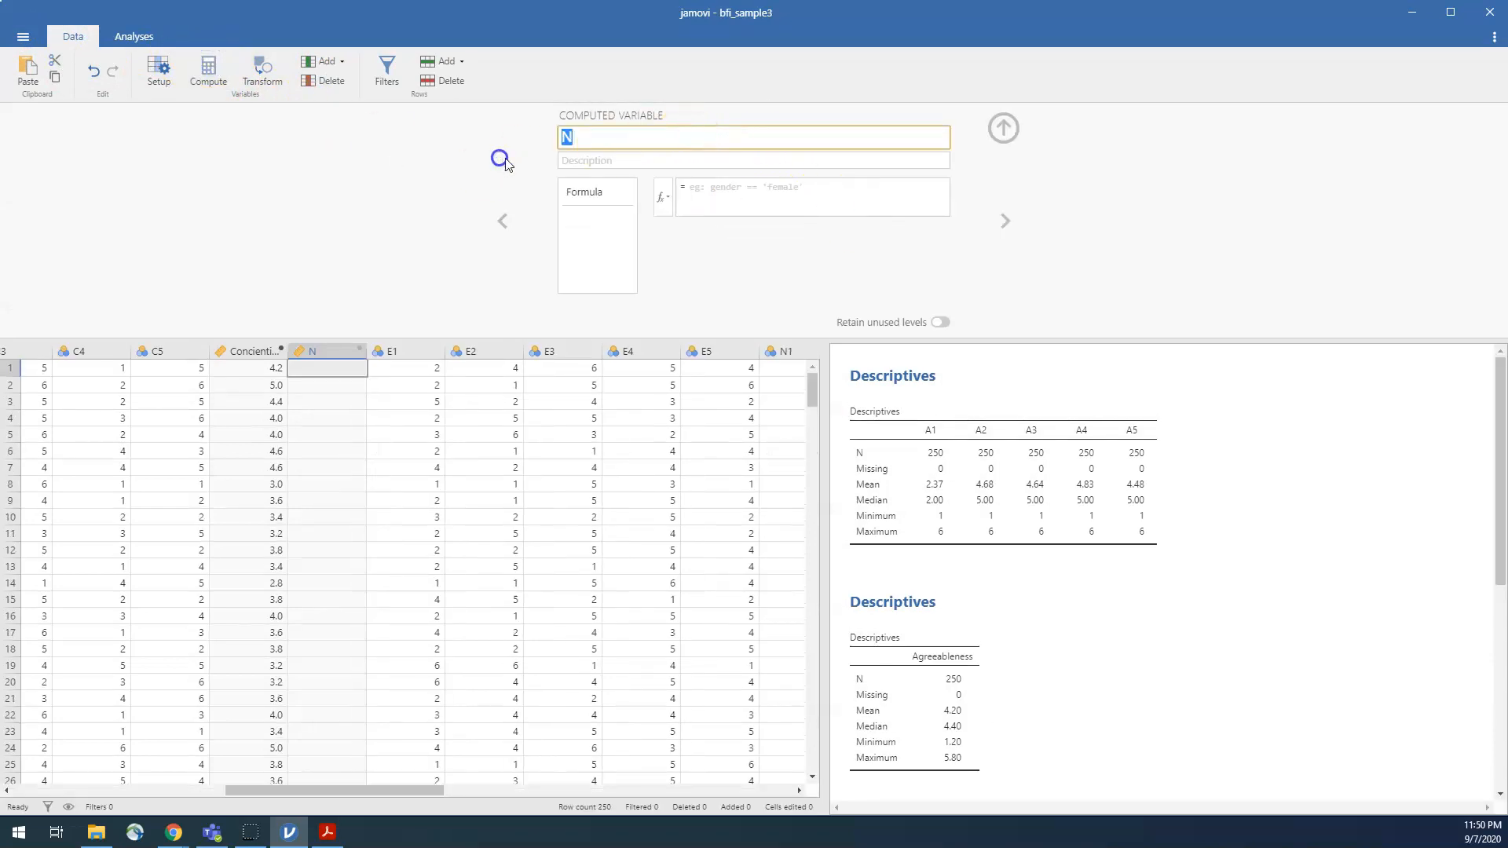
{"action": "type", "text": "Z_Concientiousness"}
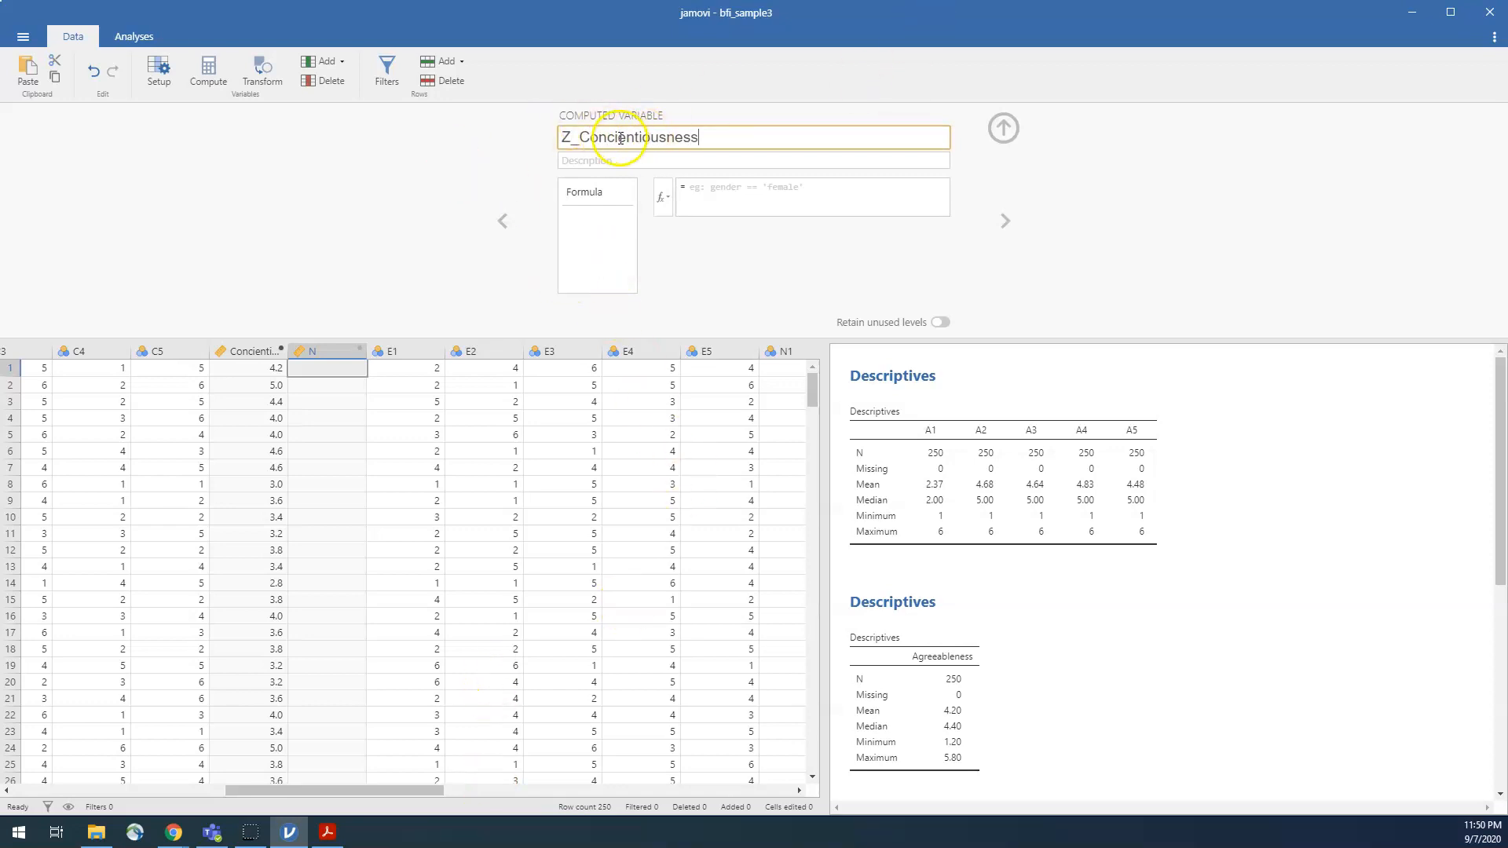
Enter the Z_Concientiousness formula (Concientiousness-3.82)/.574, using the mean and standard deviation from the Concientiousness descriptives
{"action": "left_click", "coordinate": [721, 188]}
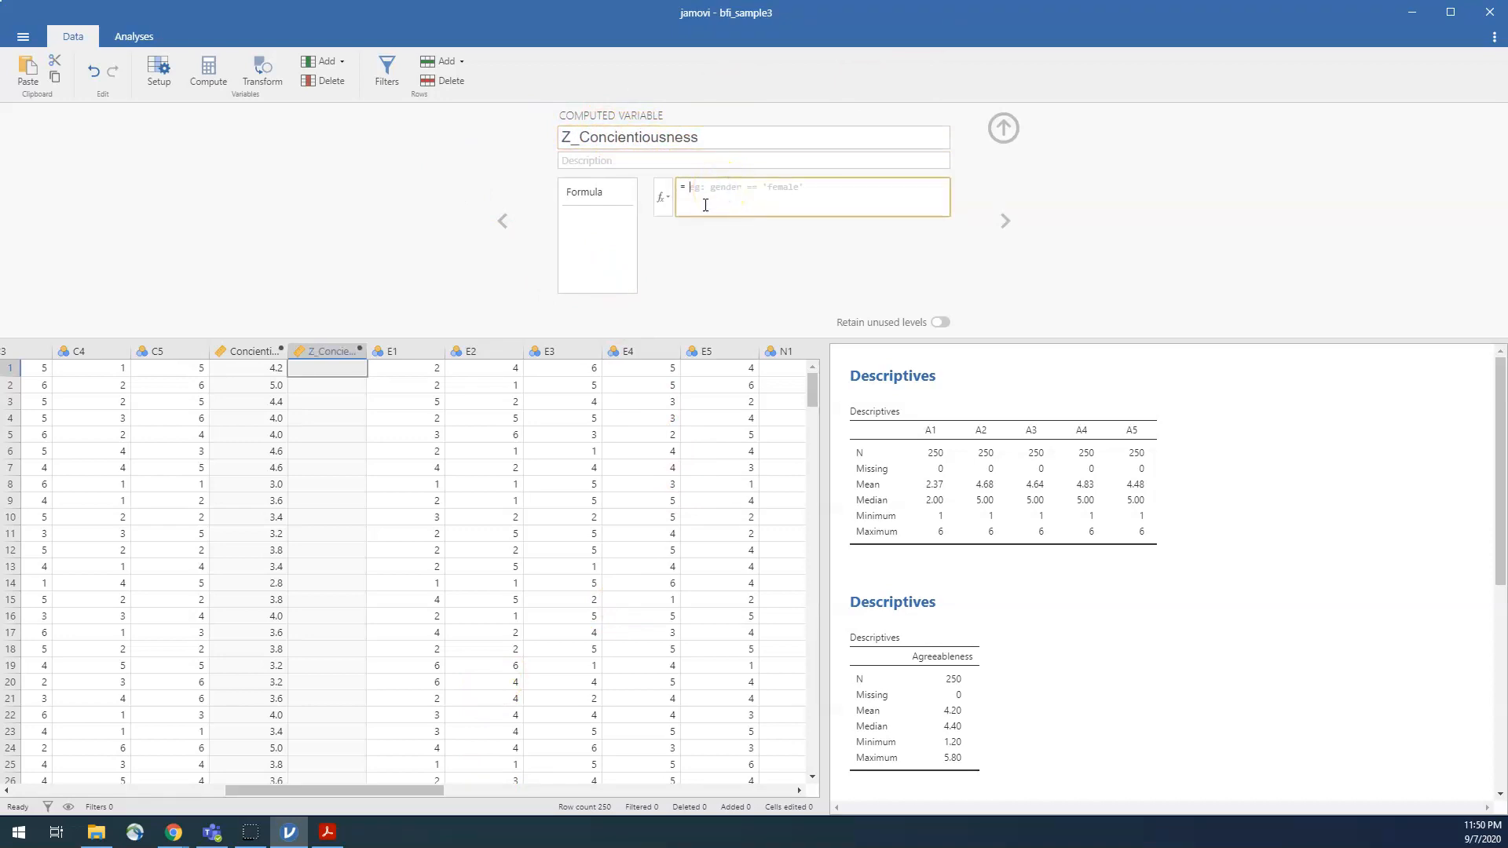
{"action": "left_click", "coordinate": [663, 201]}
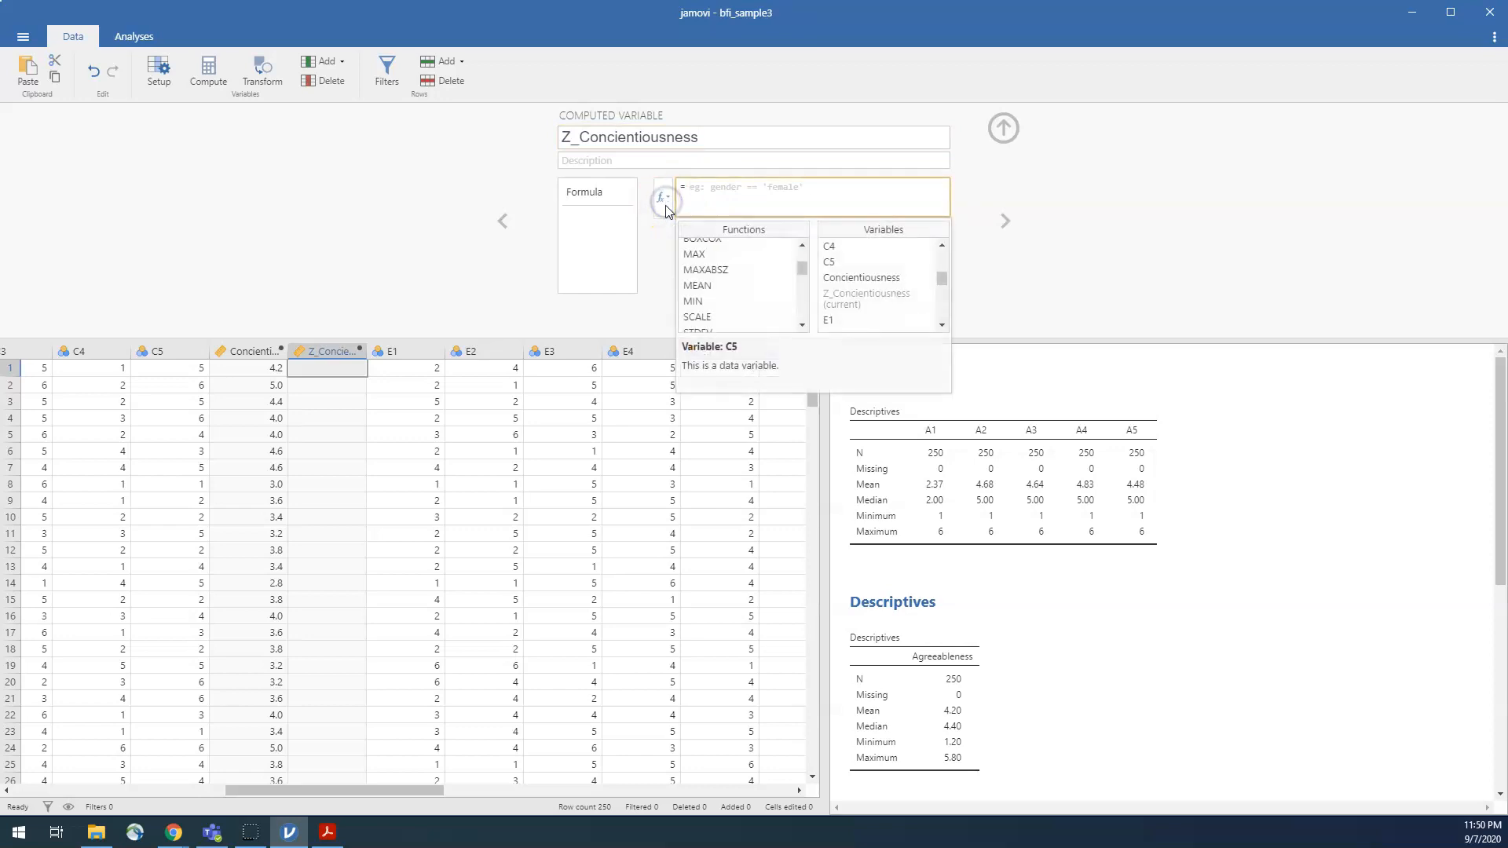
{"action": "left_click", "coordinate": [663, 203]}
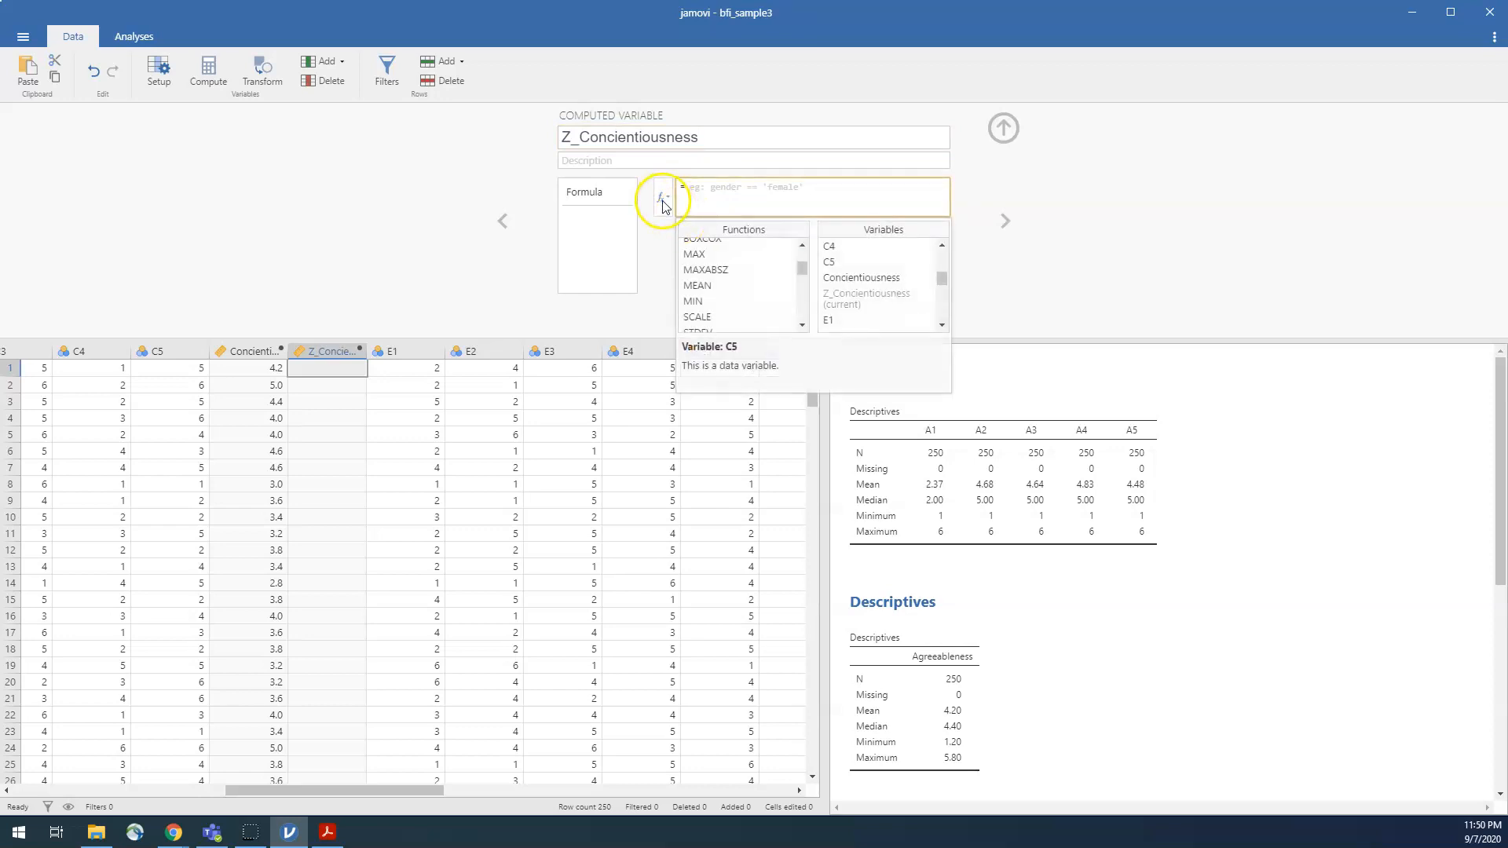
{"action": "double_click", "coordinate": [861, 279]}
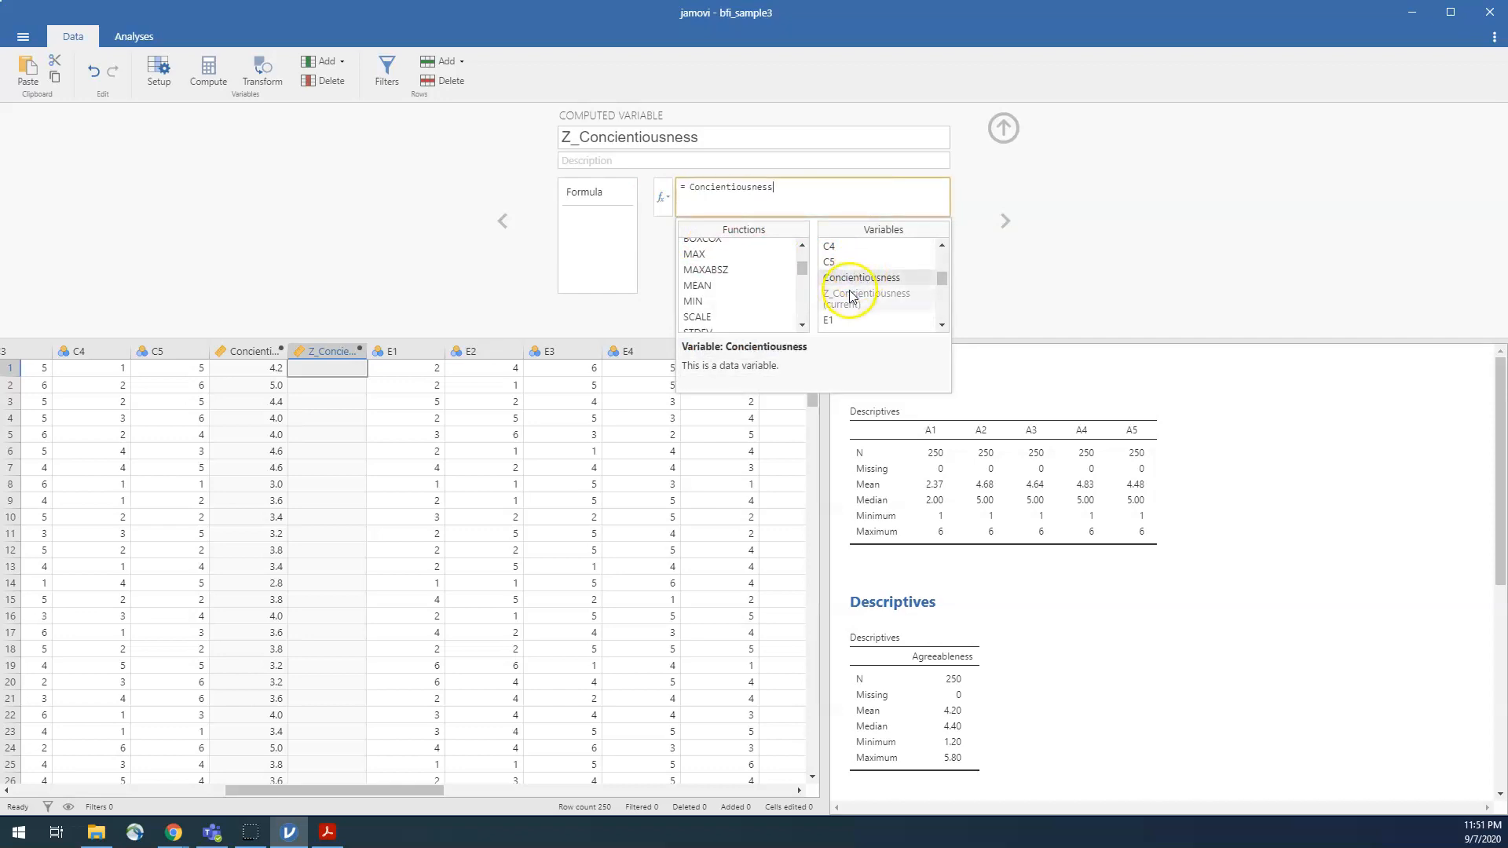
{"action": "type", "text": "-"}
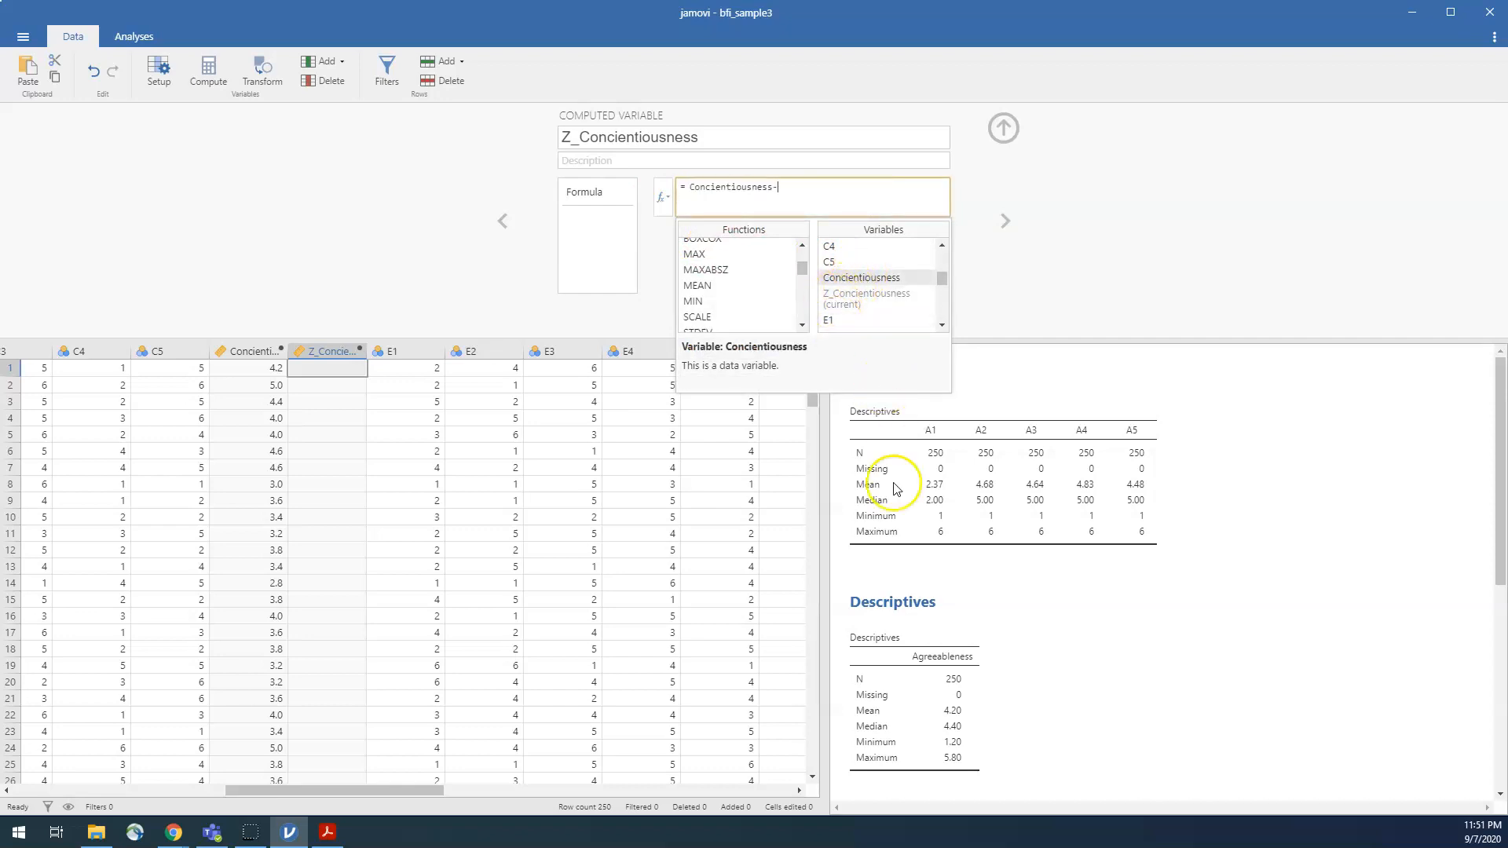
{"action": "scroll", "coordinate": [977, 605], "scroll_direction": "down", "scroll_amount": 5}
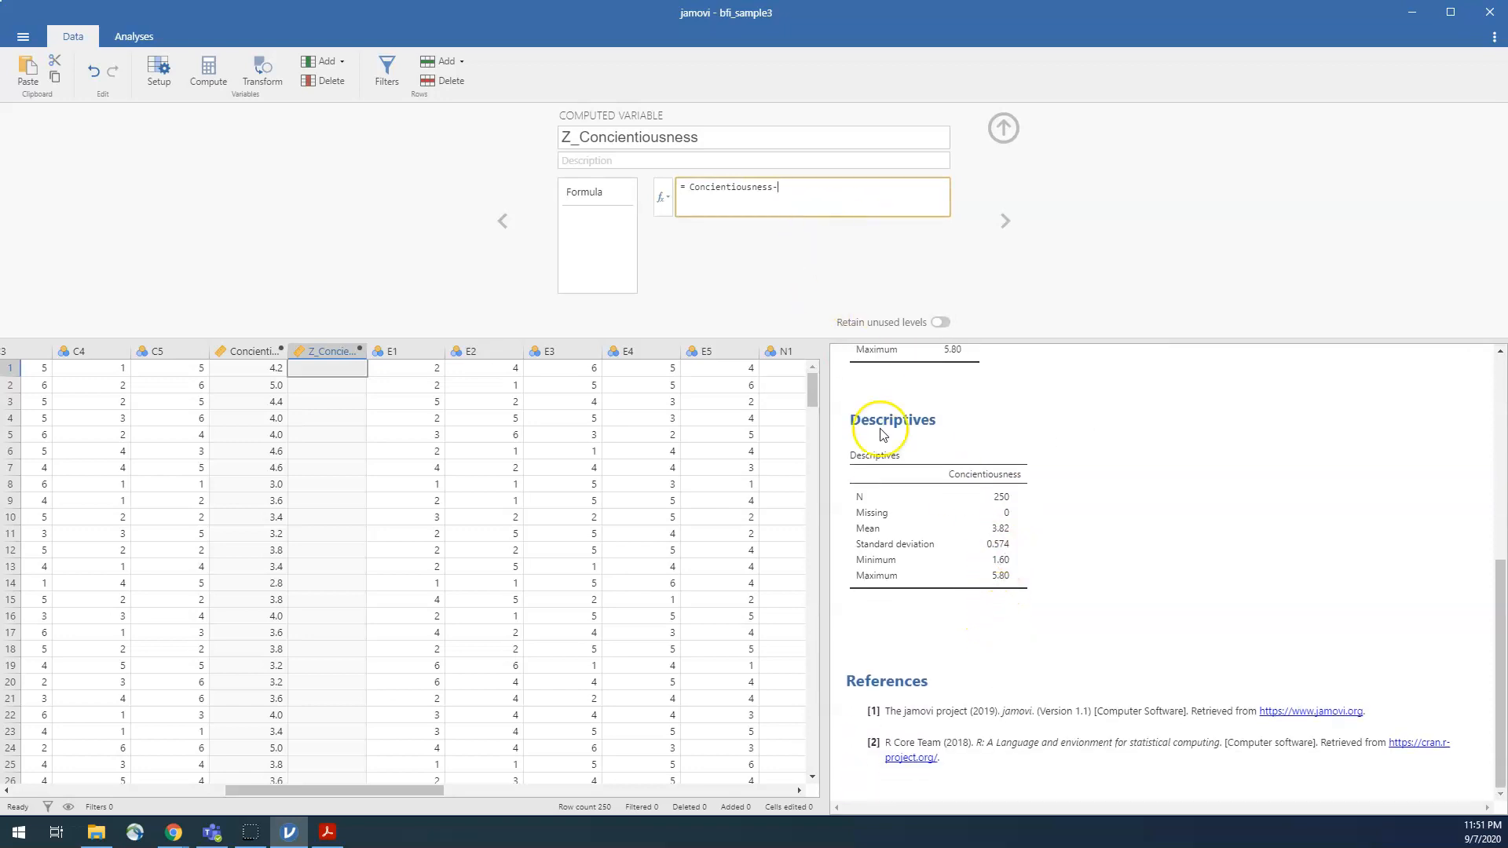
{"action": "type", "text": "3."}
{"action": "type", "text": "("}
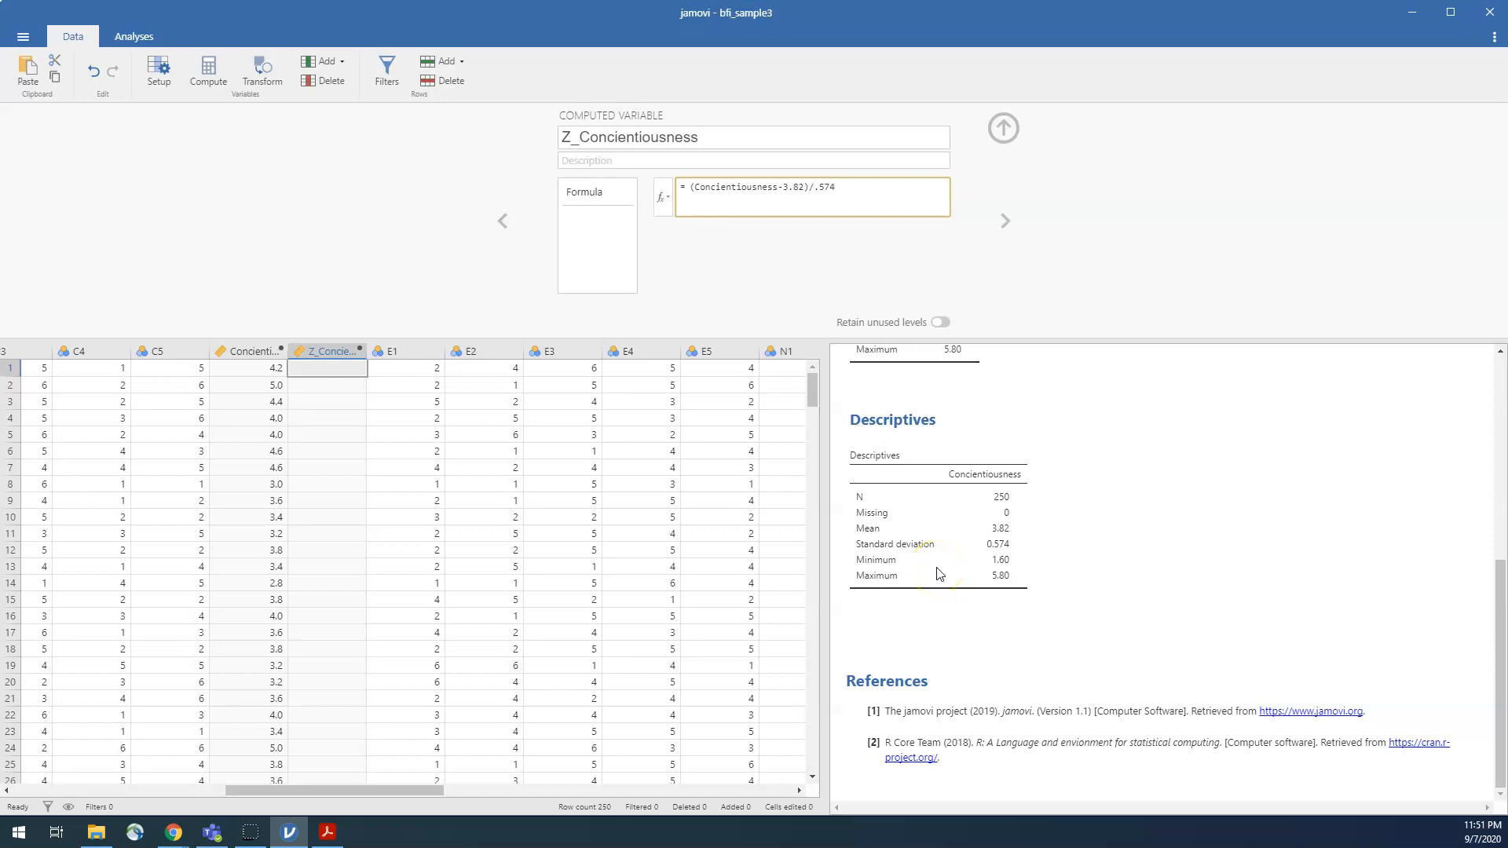
Check the z-score equation in the textbook PDF in Adobe Acrobat Reader, return to jamovi and apply the Z_Concientiousness formula
{"action": "left_click", "coordinate": [328, 837]}
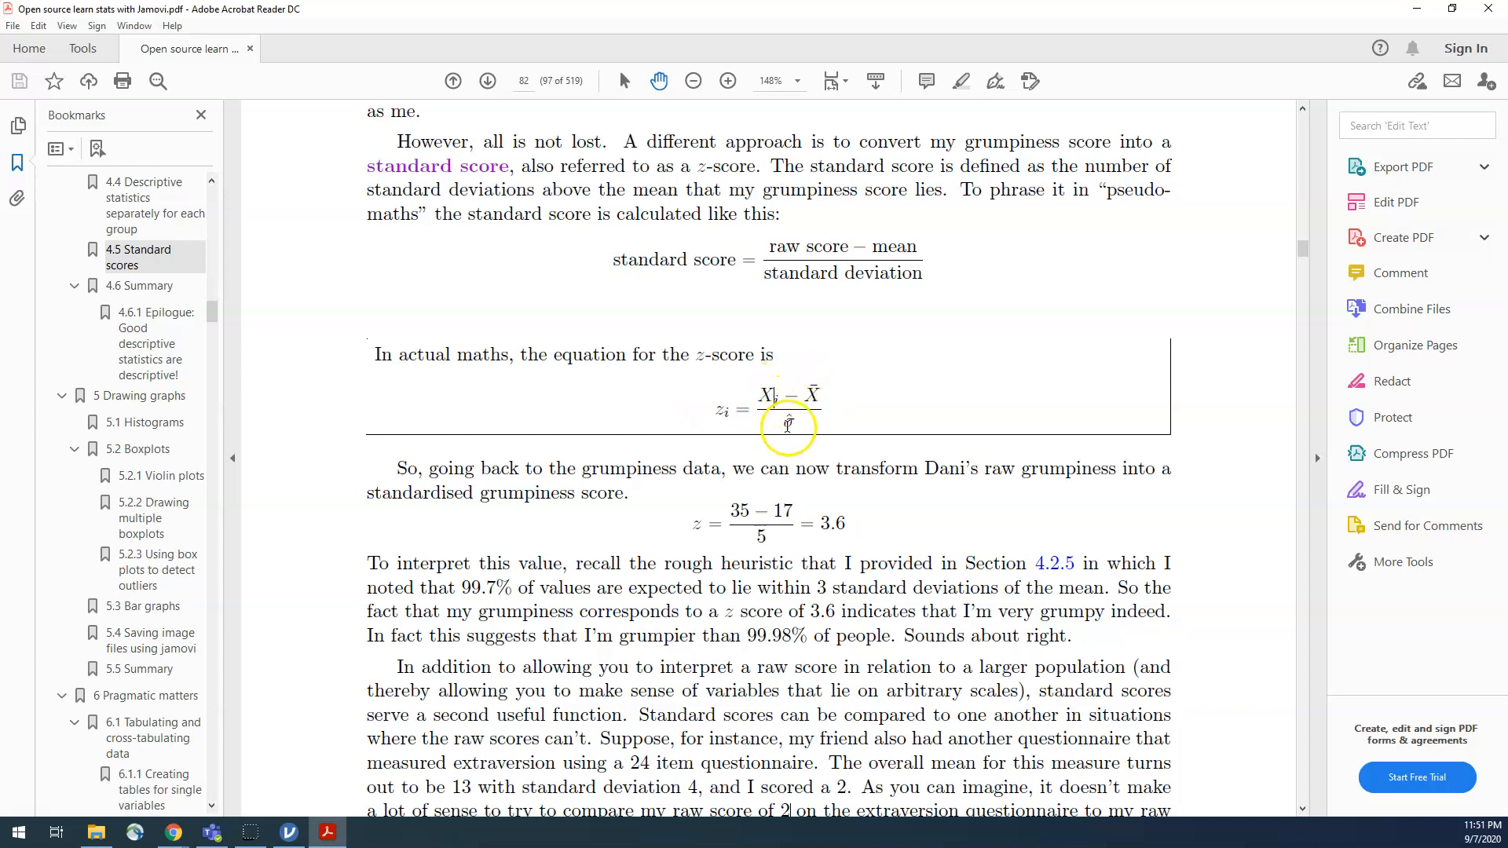
{"action": "left_click", "coordinate": [1416, 11]}
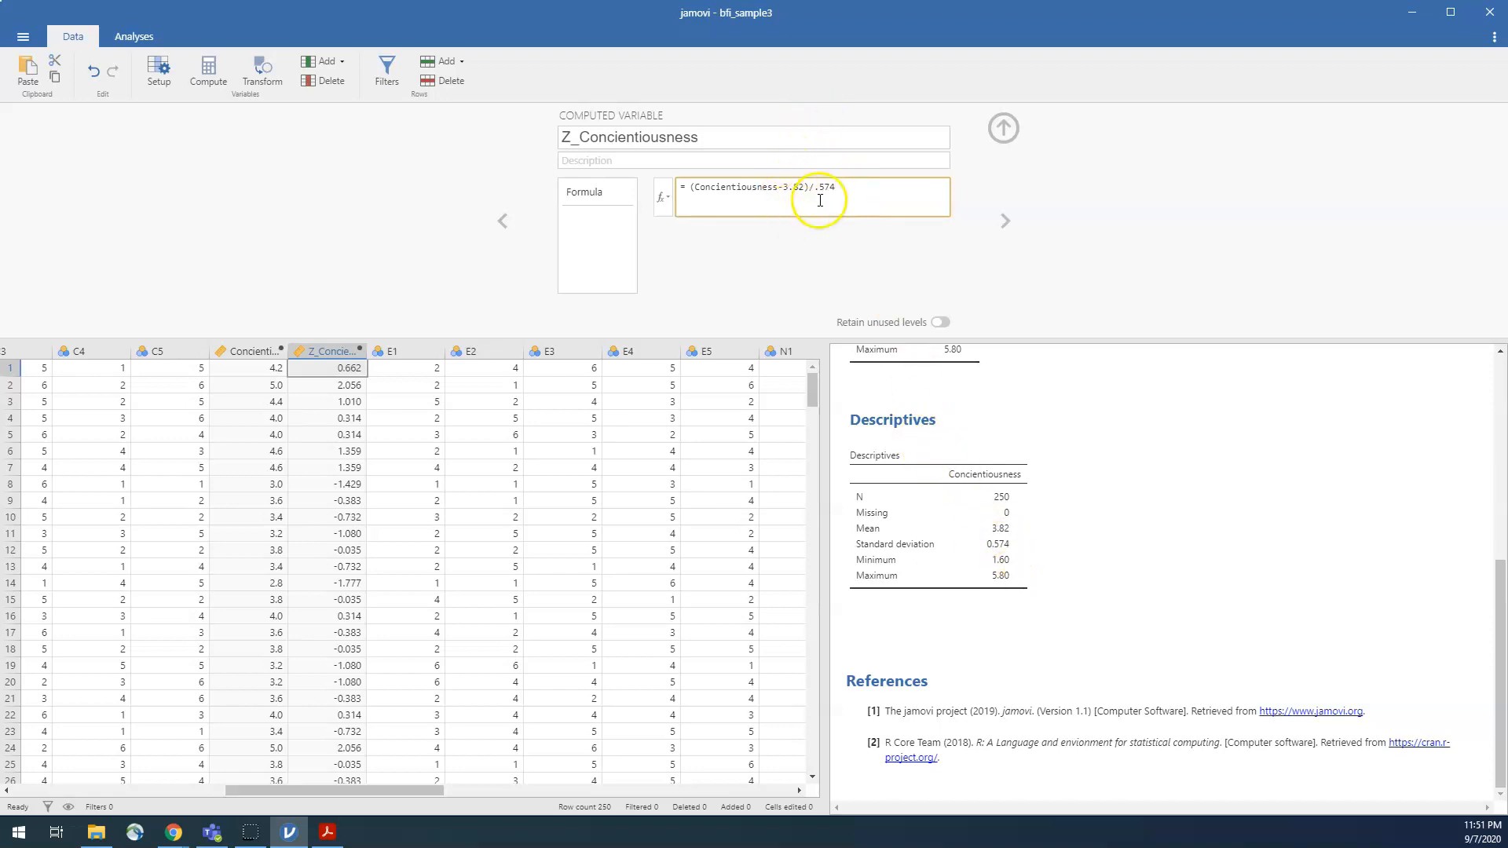
{"action": "key", "text": "Return"}
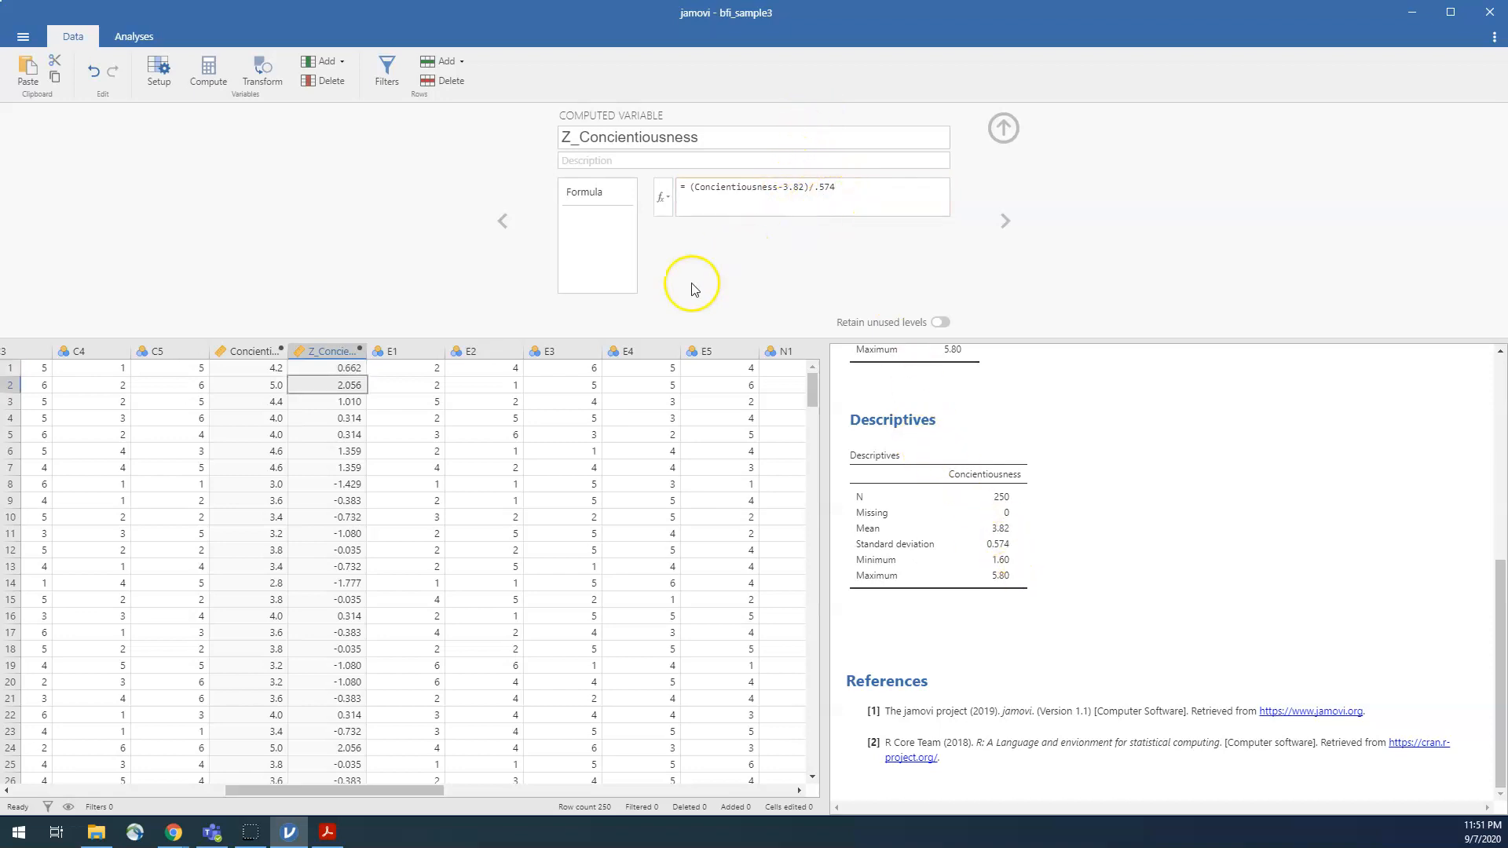
{"action": "left_click", "coordinate": [314, 368]}
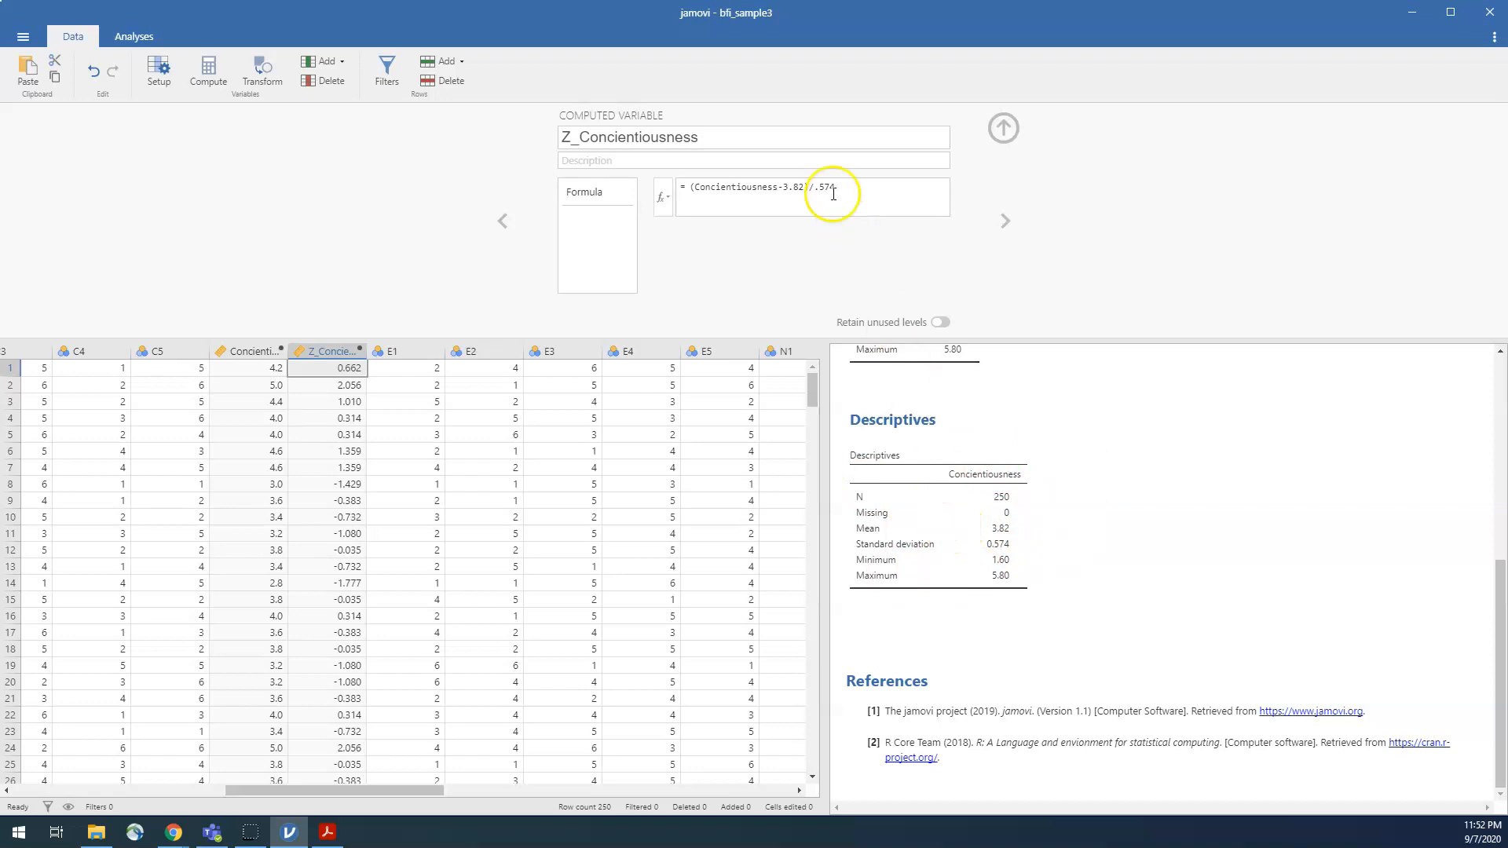
Replace the typed mean and standard deviation in the Z_Concientiousness formula with ** placeholders
{"action": "left_click", "coordinate": [787, 186]}
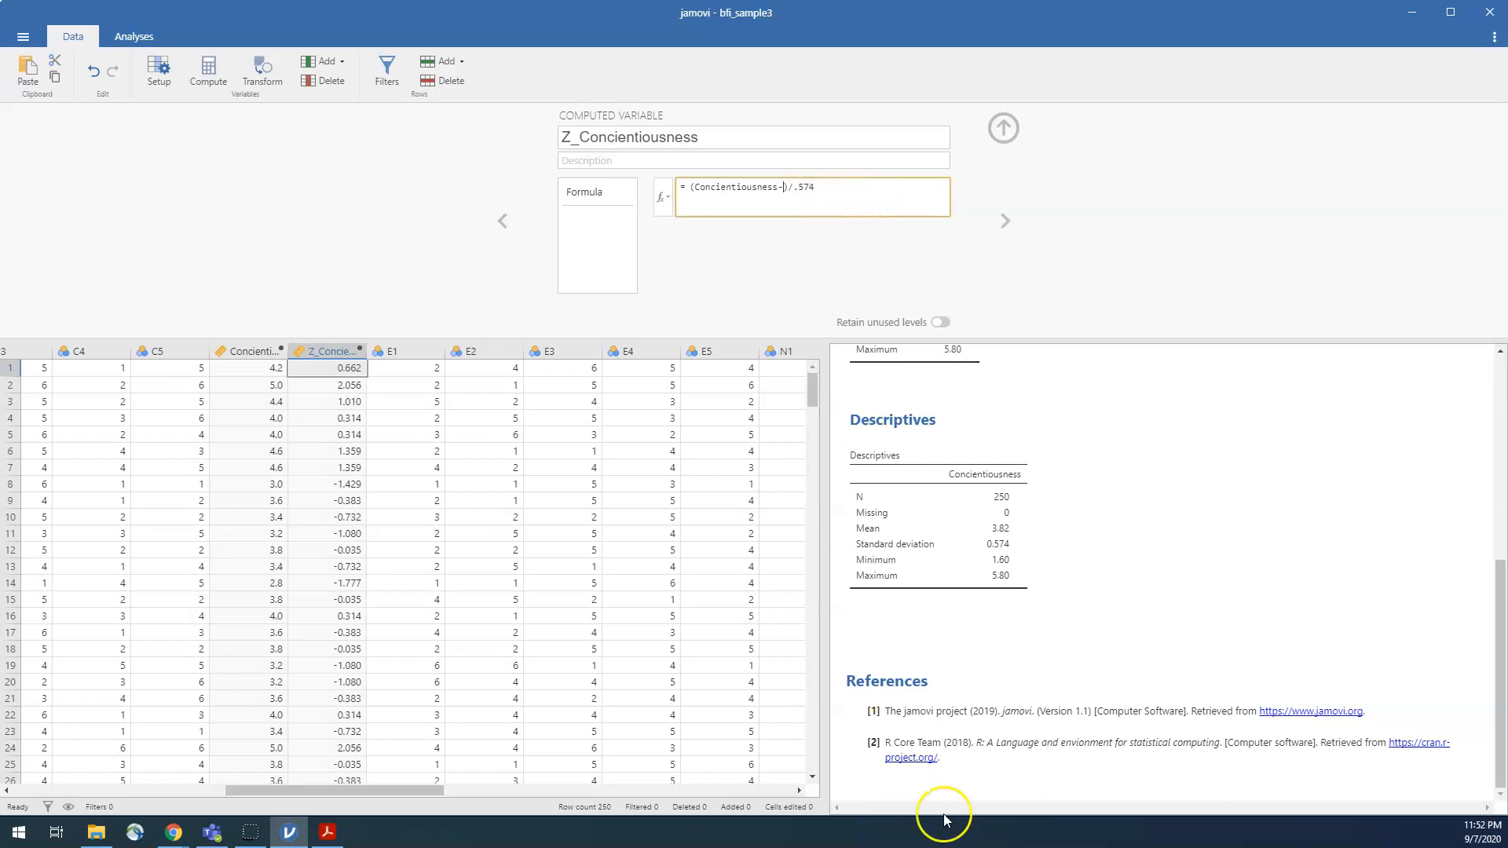
{"action": "key", "text": "BackSpace"}
{"action": "left_click", "coordinate": [792, 188]}
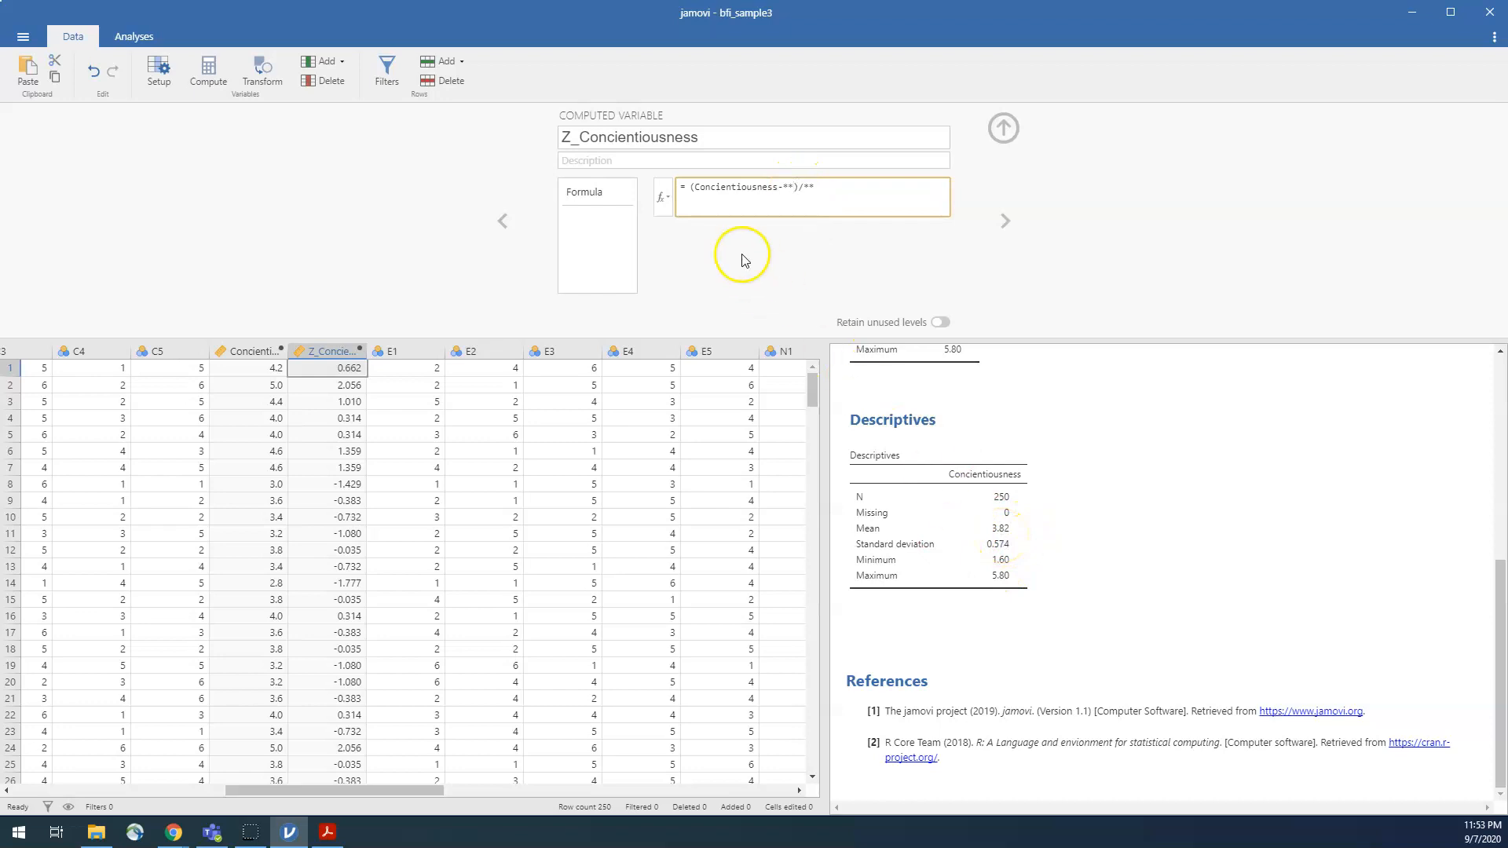
Replace the placeholder after the minus sign with the VMEAN function applied to Concientiousness
{"action": "left_click", "coordinate": [665, 195]}
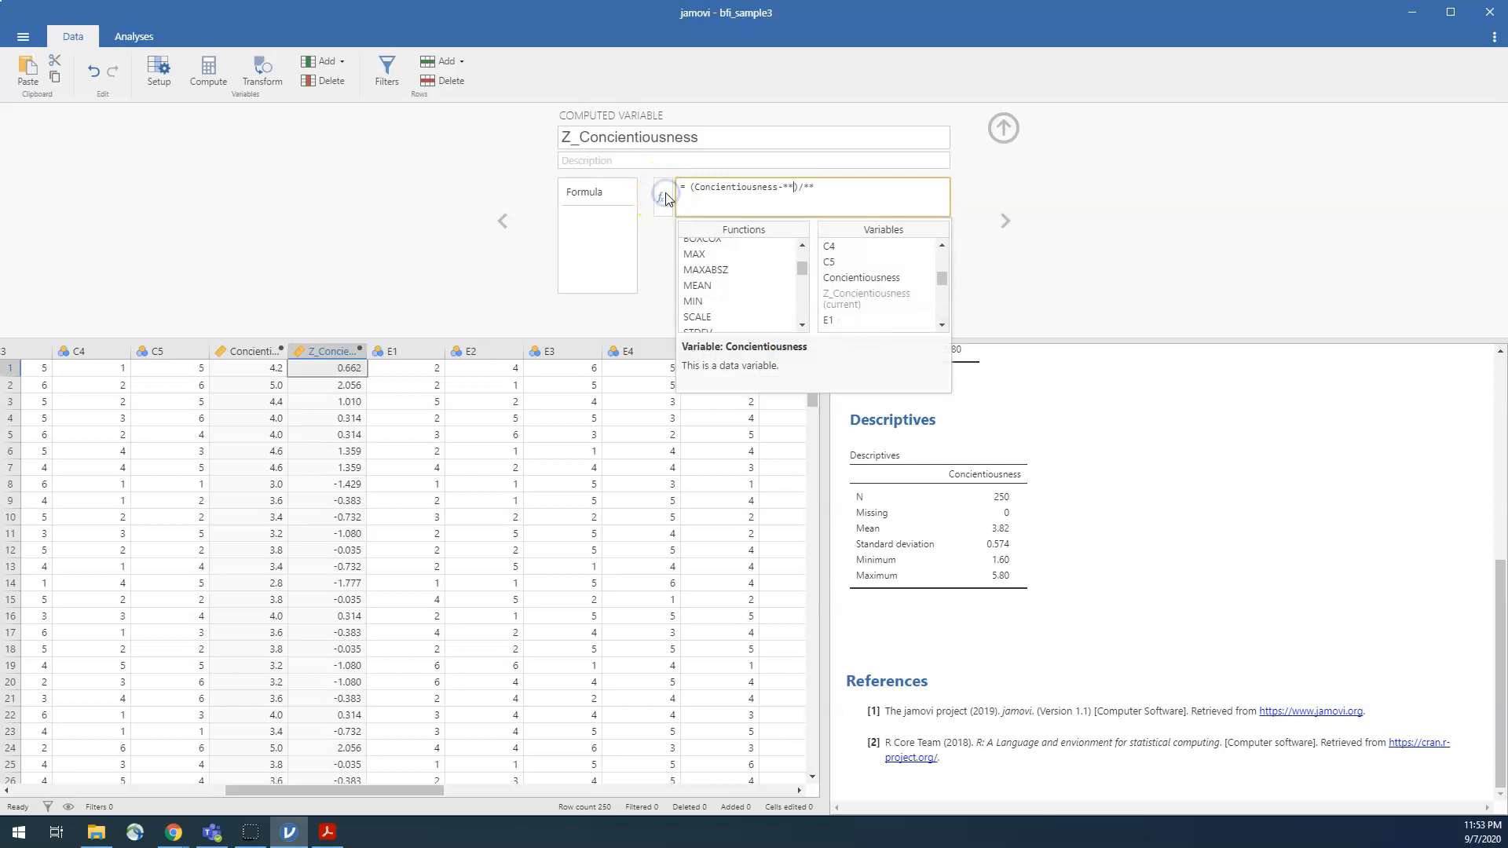
{"action": "left_click", "coordinate": [786, 189]}
{"action": "left_click", "coordinate": [703, 288]}
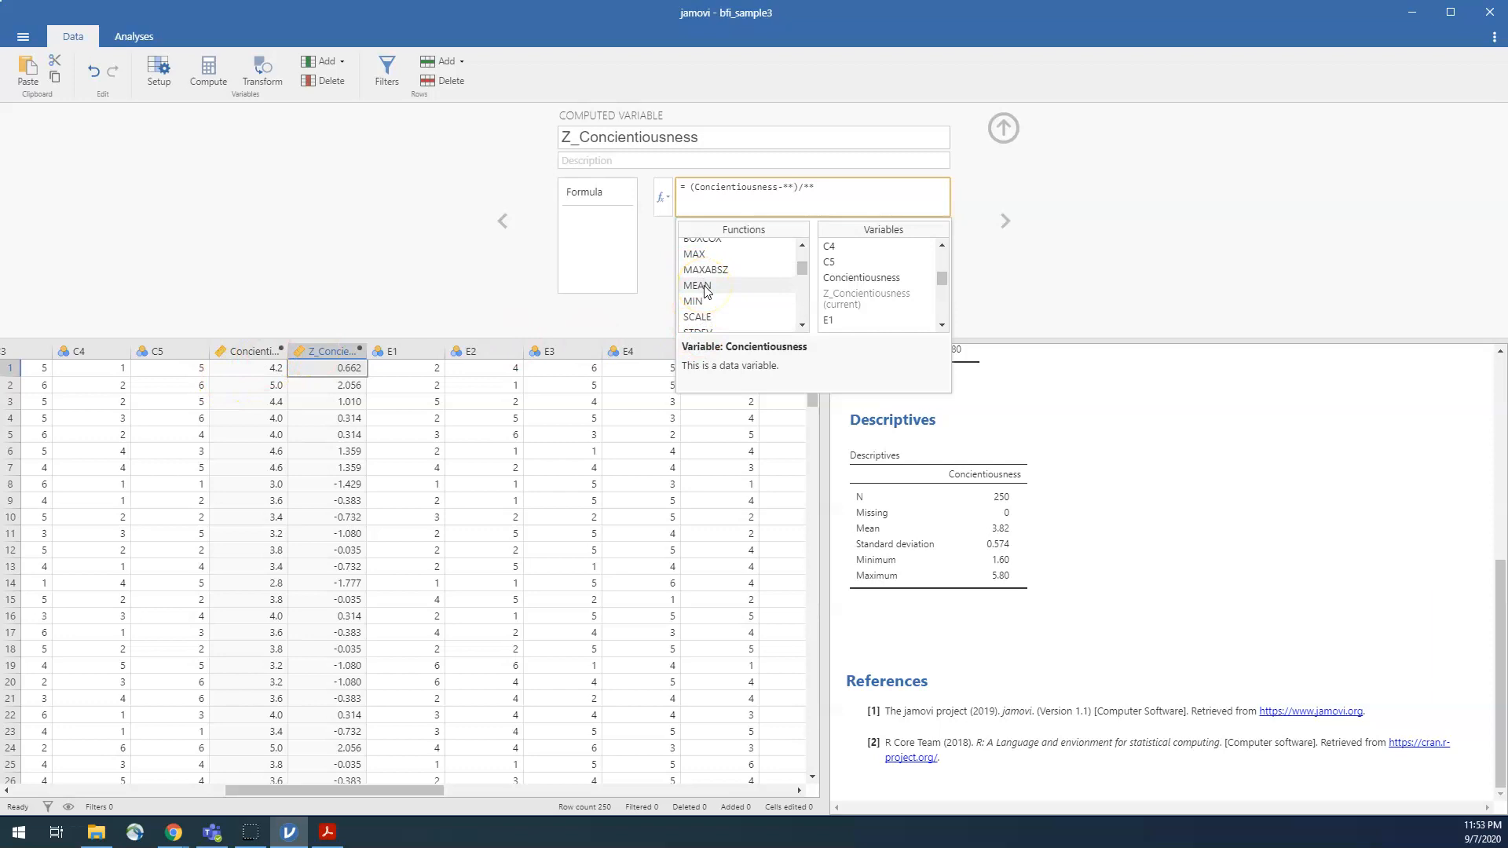
{"action": "scroll", "coordinate": [706, 294], "scroll_direction": "down", "scroll_amount": 5}
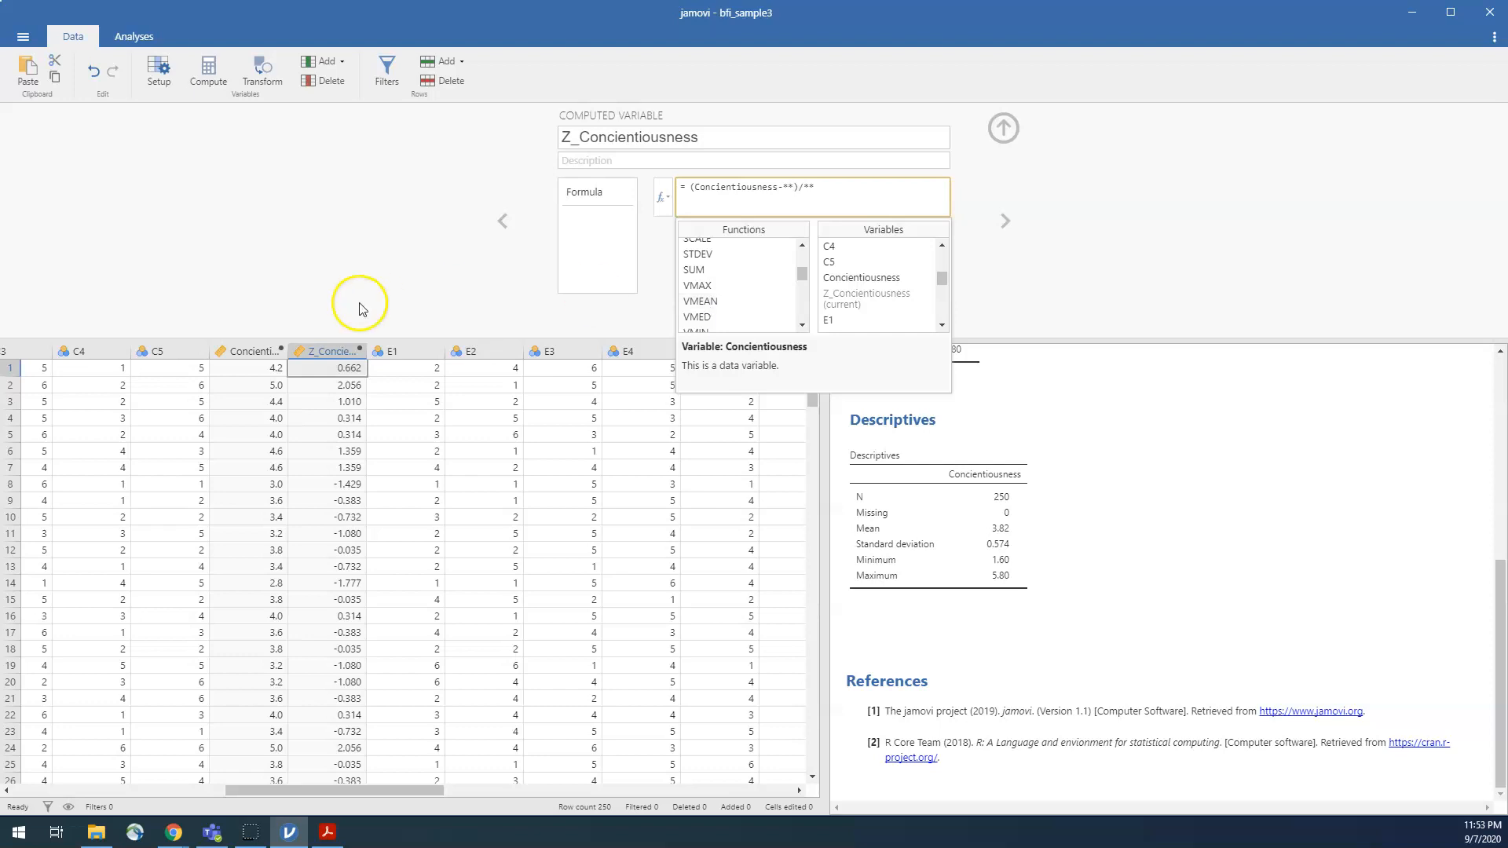
{"action": "double_click", "coordinate": [701, 301]}
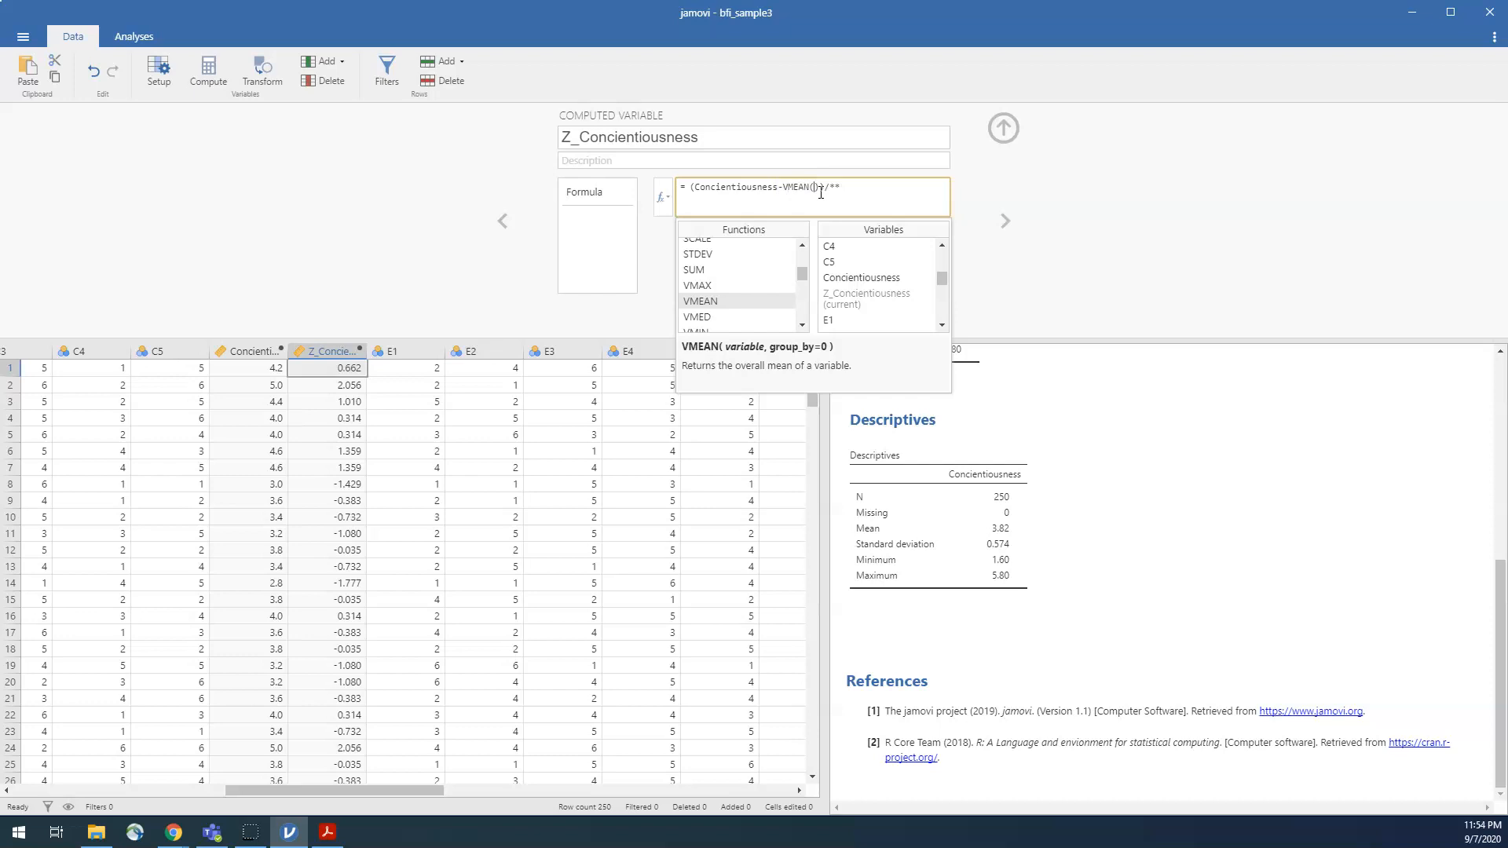
{"action": "double_click", "coordinate": [890, 281]}
Replace the placeholder after the division sign with VSTDEV(Concientiousness) and apply the Z_Concientiousness formula
{"action": "left_click", "coordinate": [916, 185]}
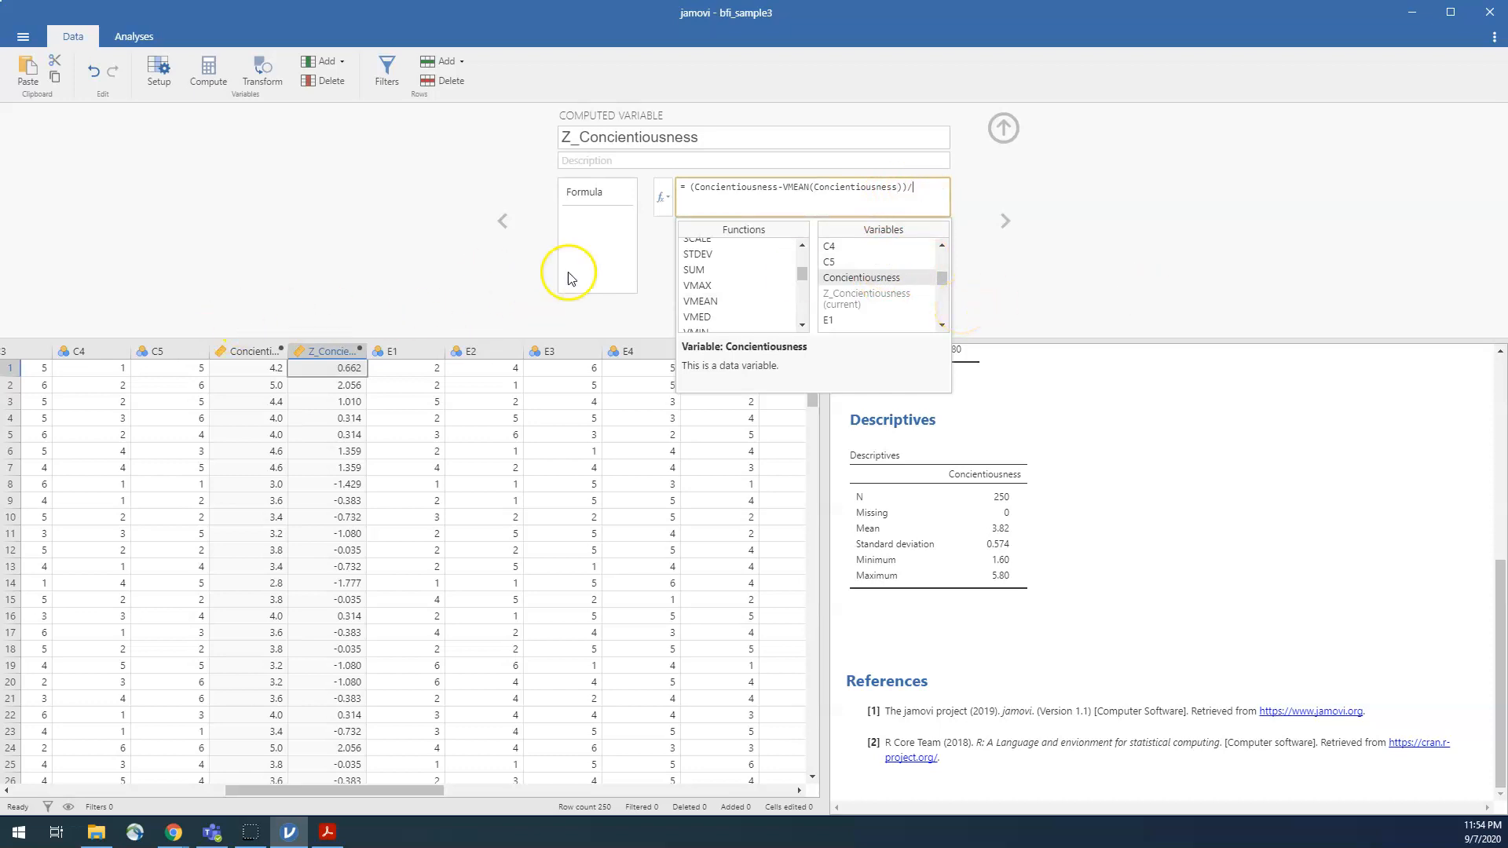
{"action": "left_click", "coordinate": [706, 257]}
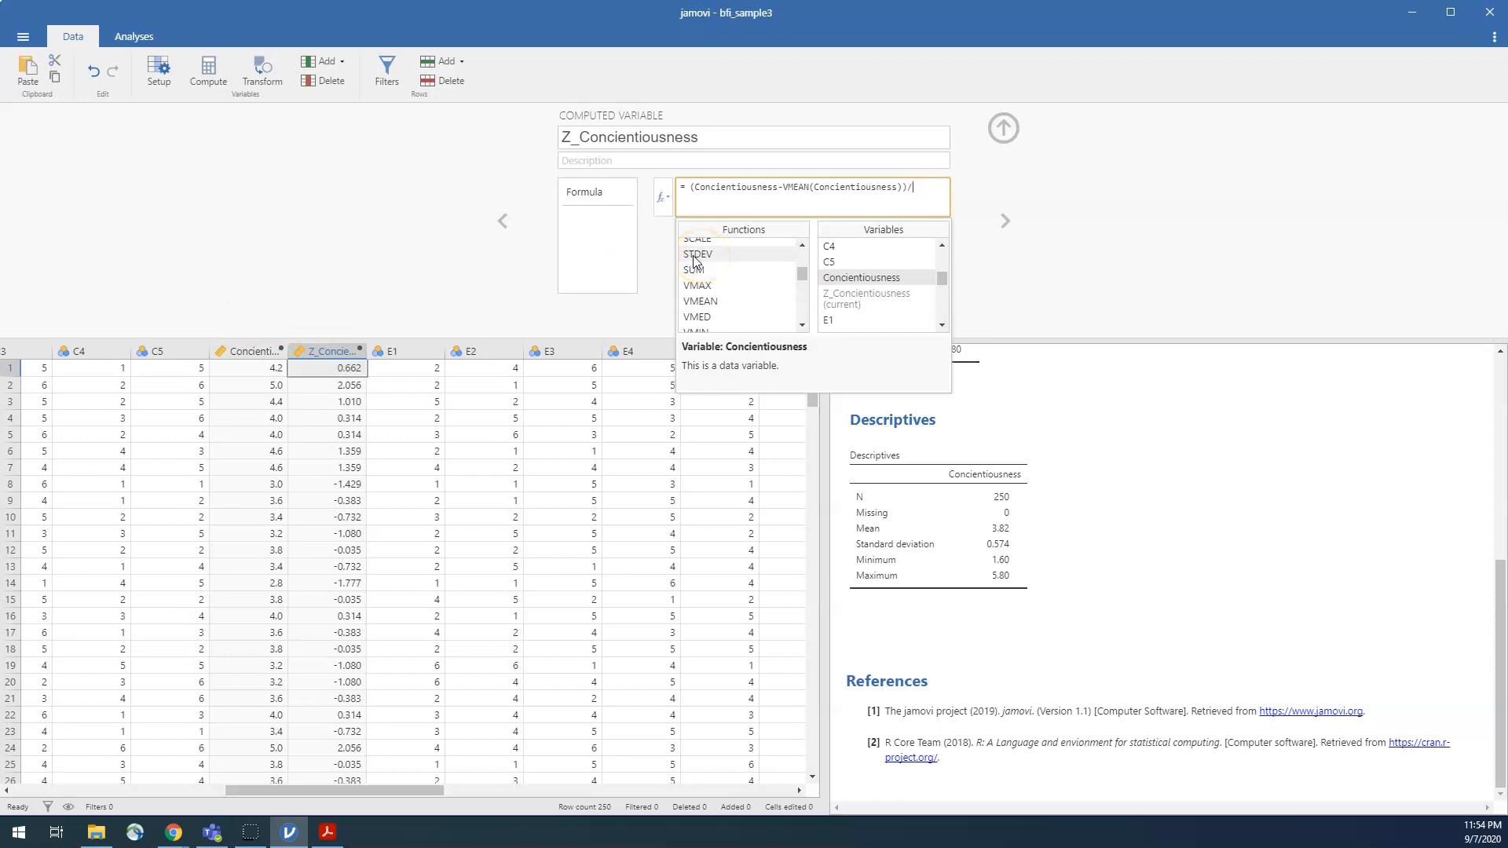
{"action": "left_click", "coordinate": [700, 259]}
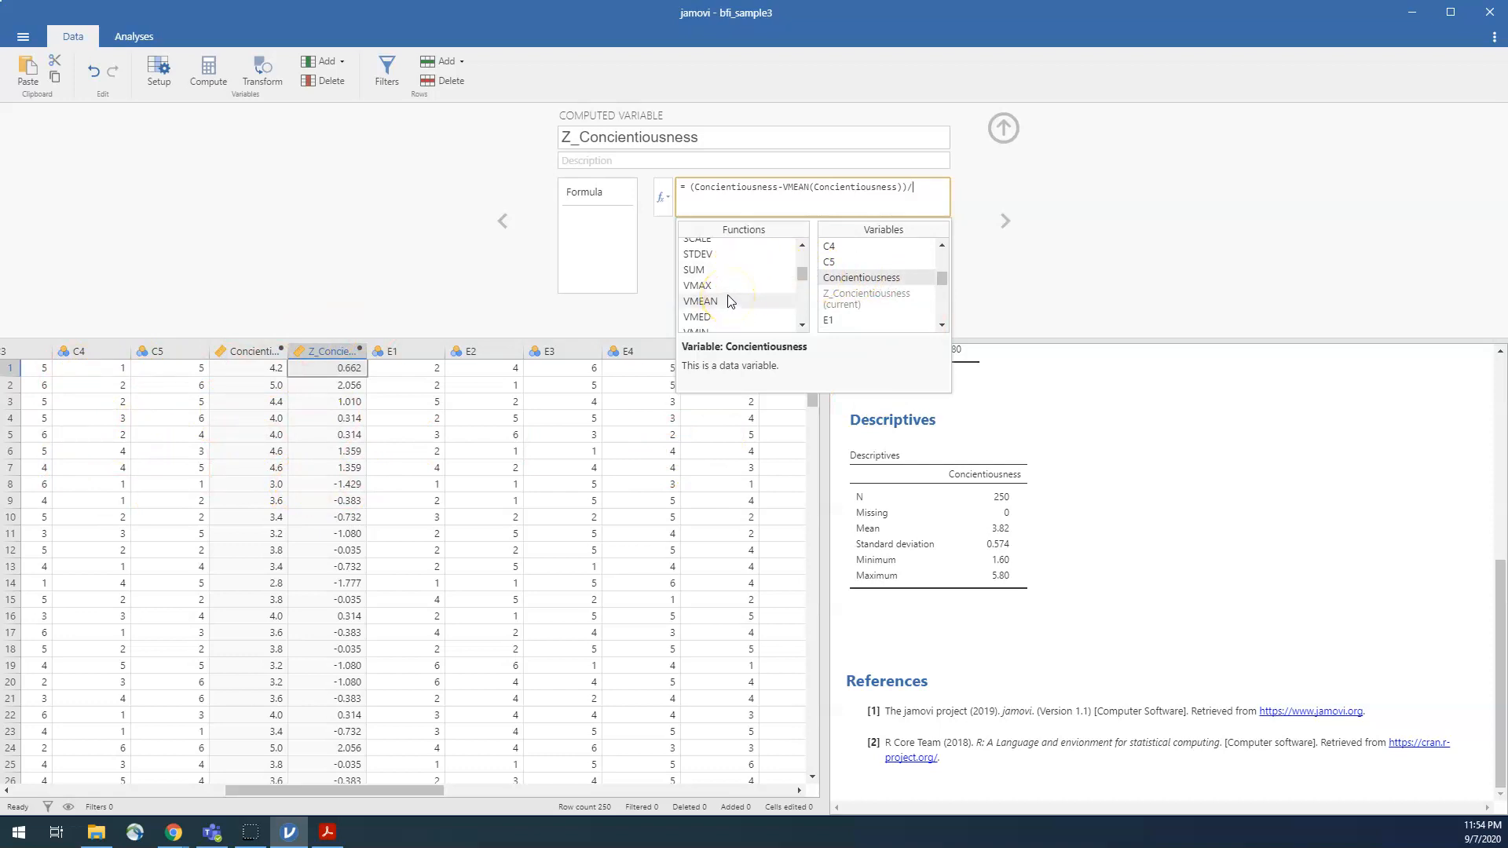
{"action": "scroll", "coordinate": [723, 300], "scroll_direction": "down", "scroll_amount": 3}
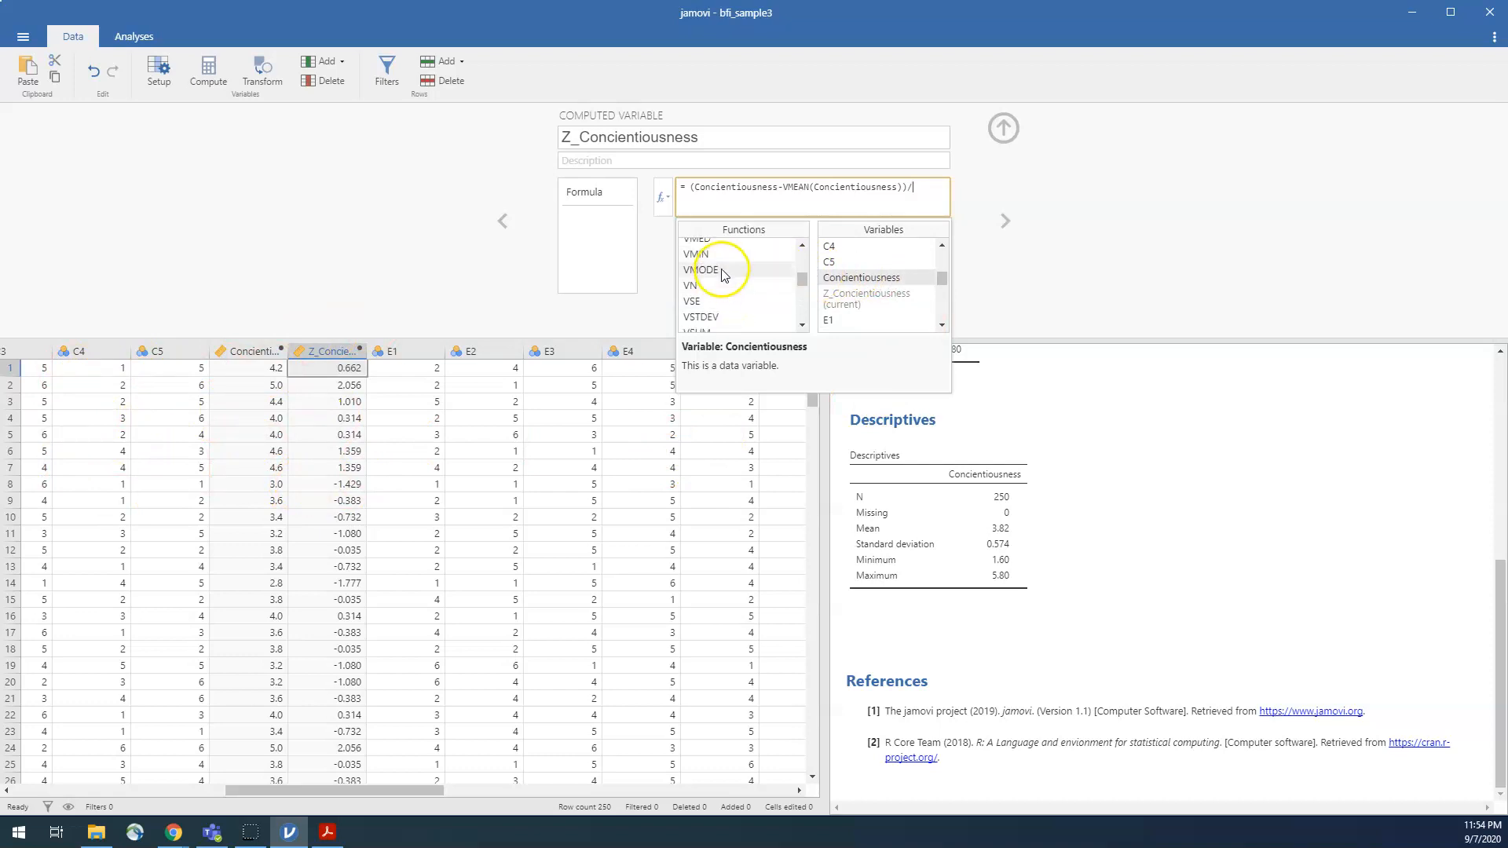
{"action": "double_click", "coordinate": [701, 318]}
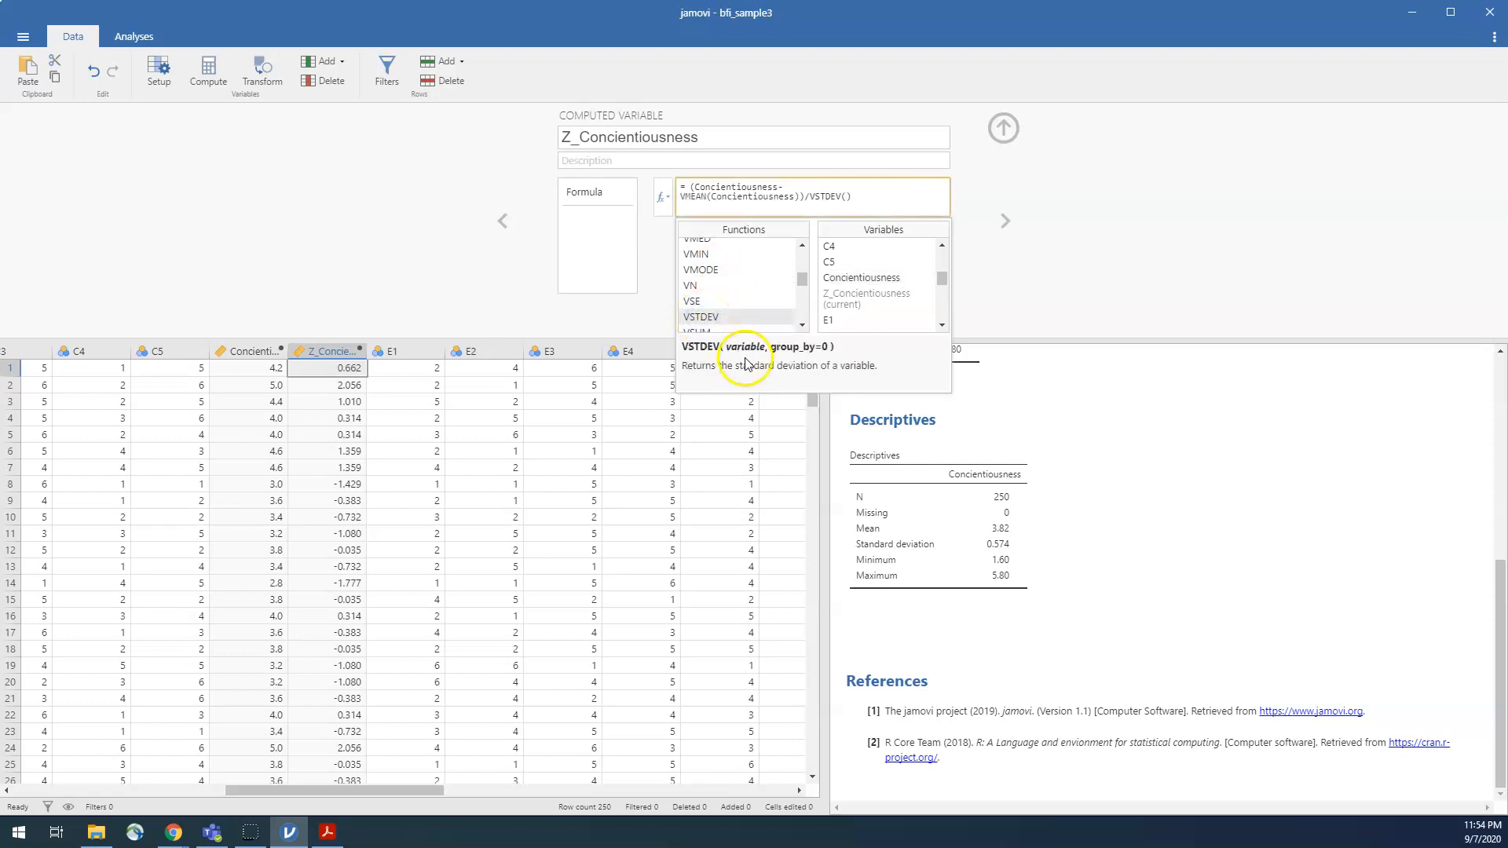
{"action": "double_click", "coordinate": [864, 279]}
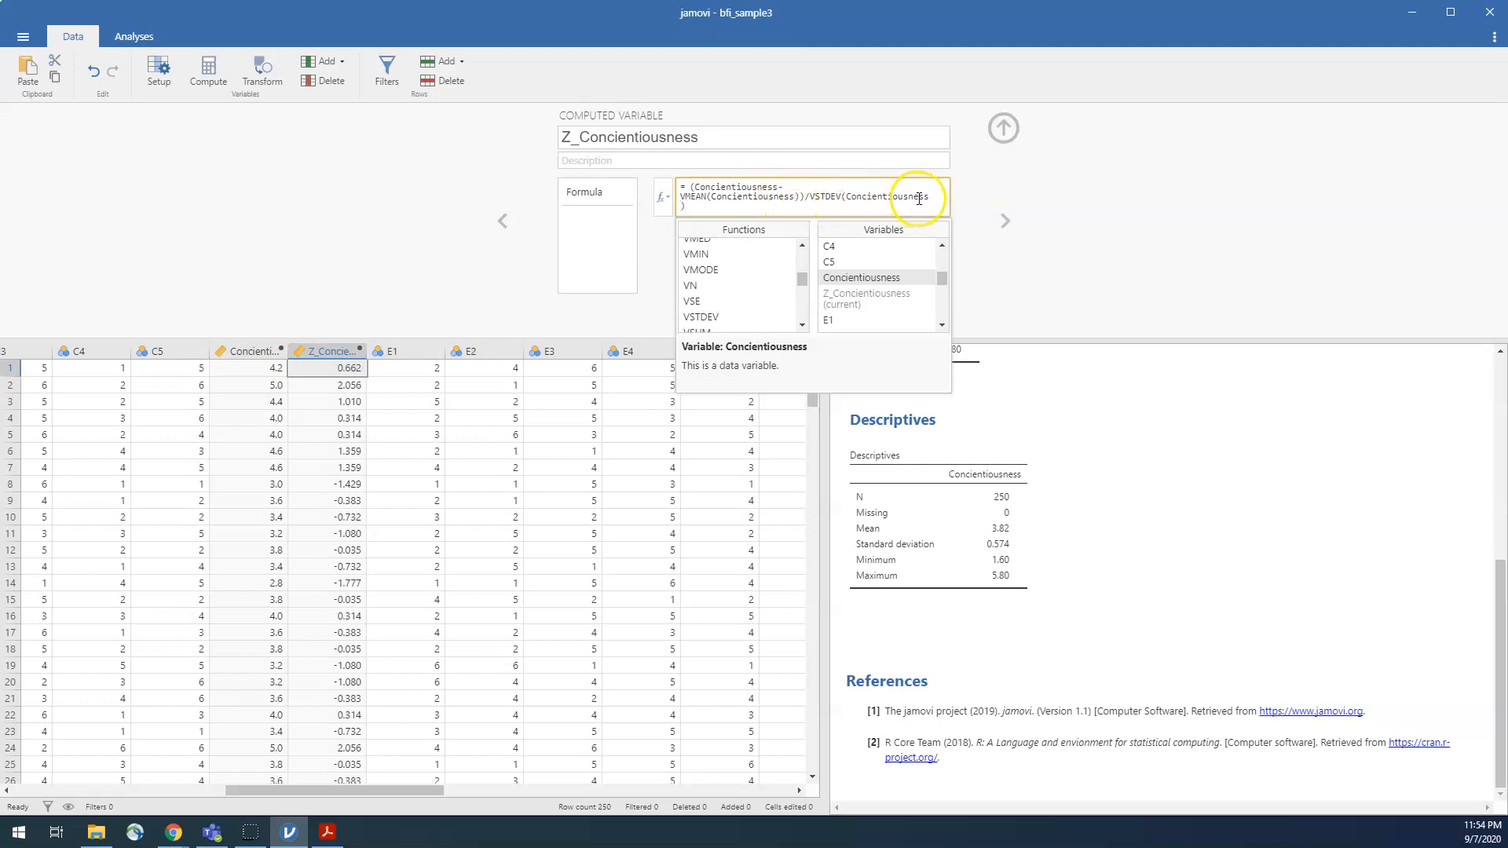
{"action": "key", "text": "Return"}
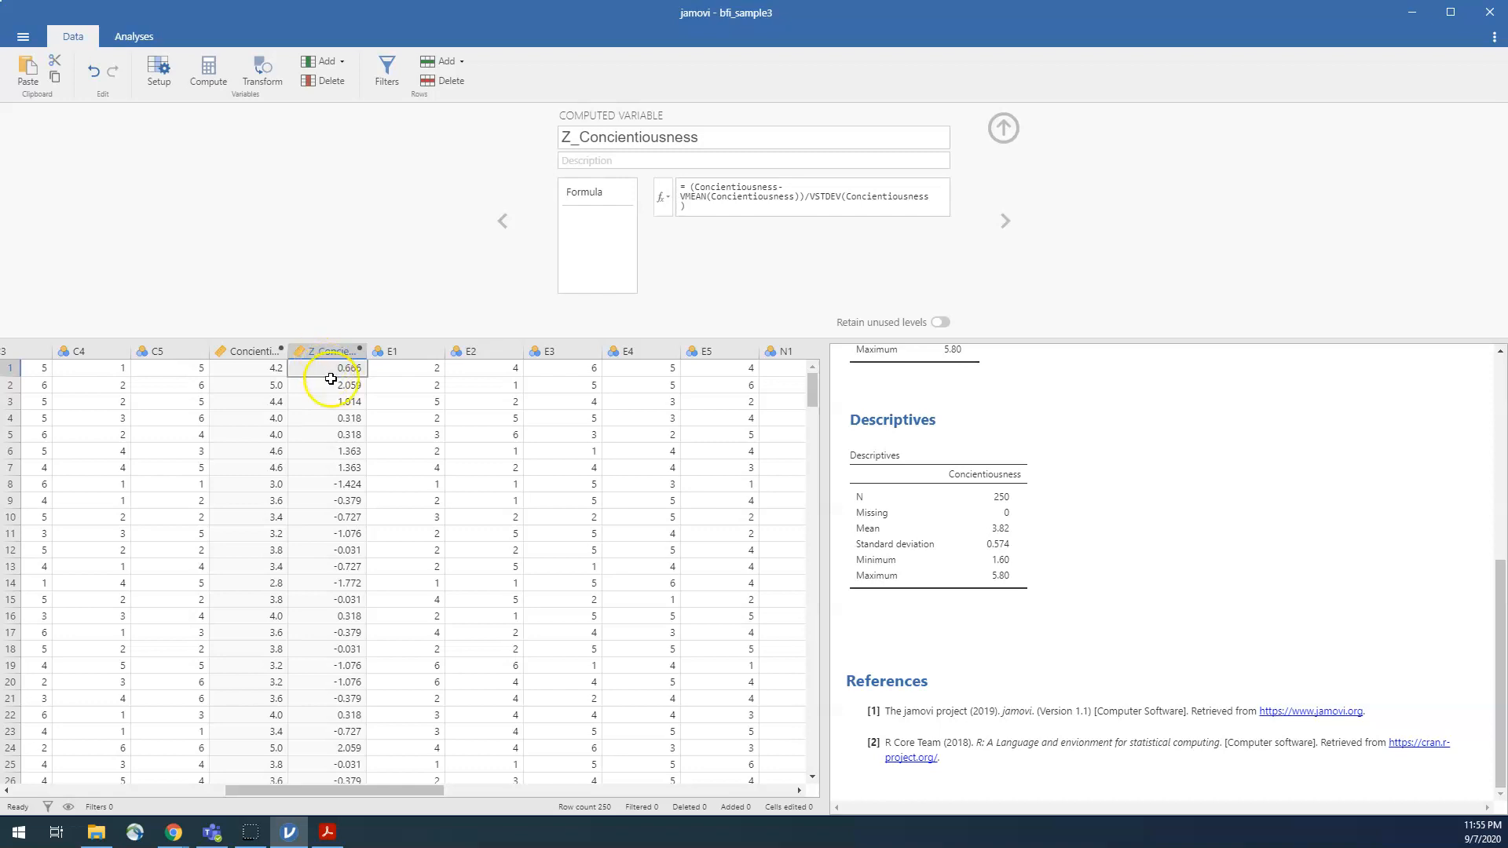
Create another Descriptives analysis with Z_Concientiousness as the analysed variable and view its results table
{"action": "left_click", "coordinate": [139, 34]}
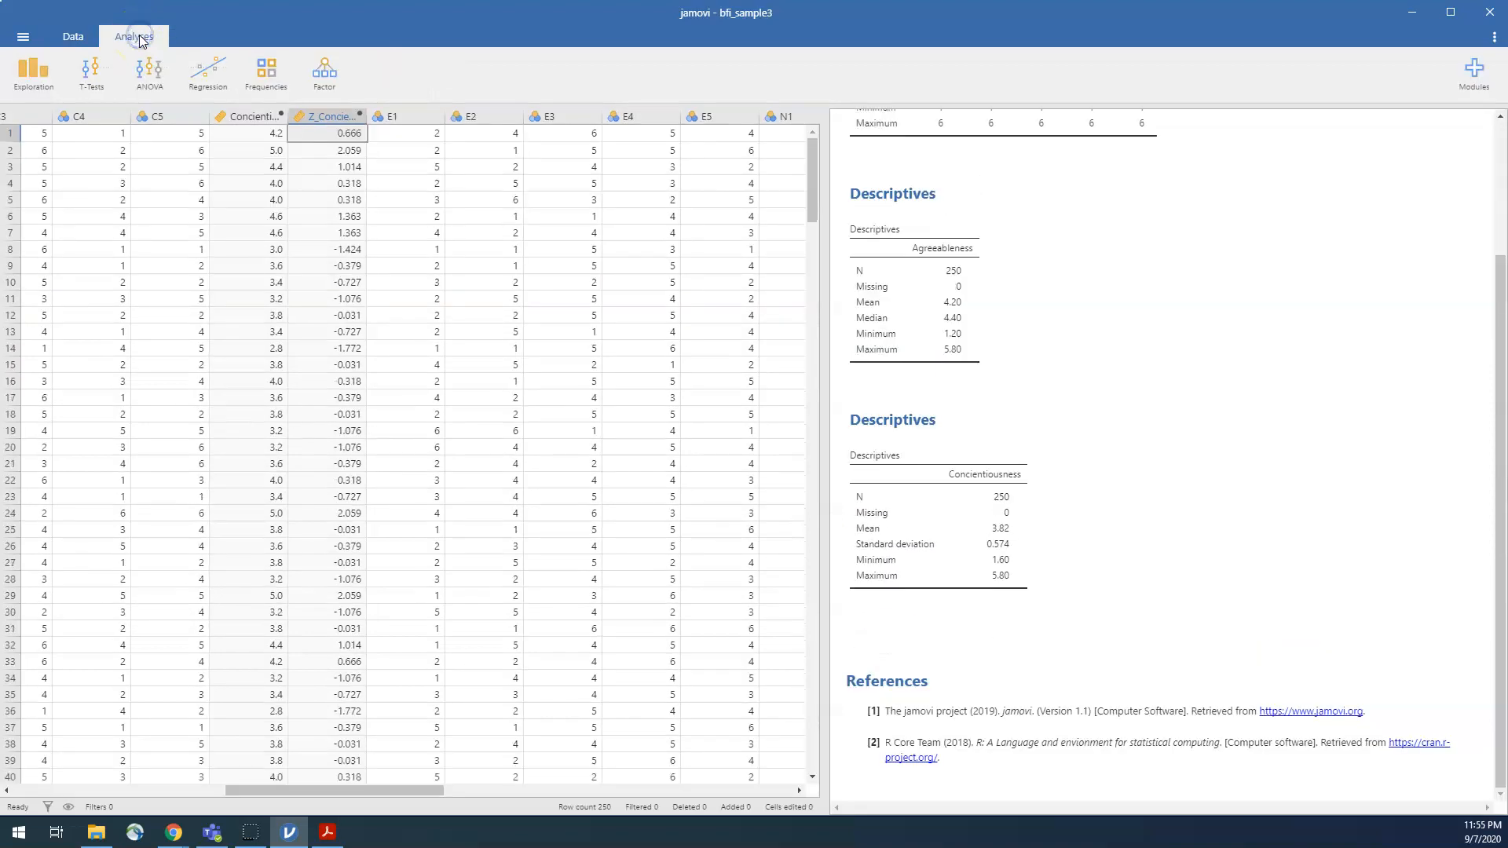
{"action": "left_click", "coordinate": [35, 74]}
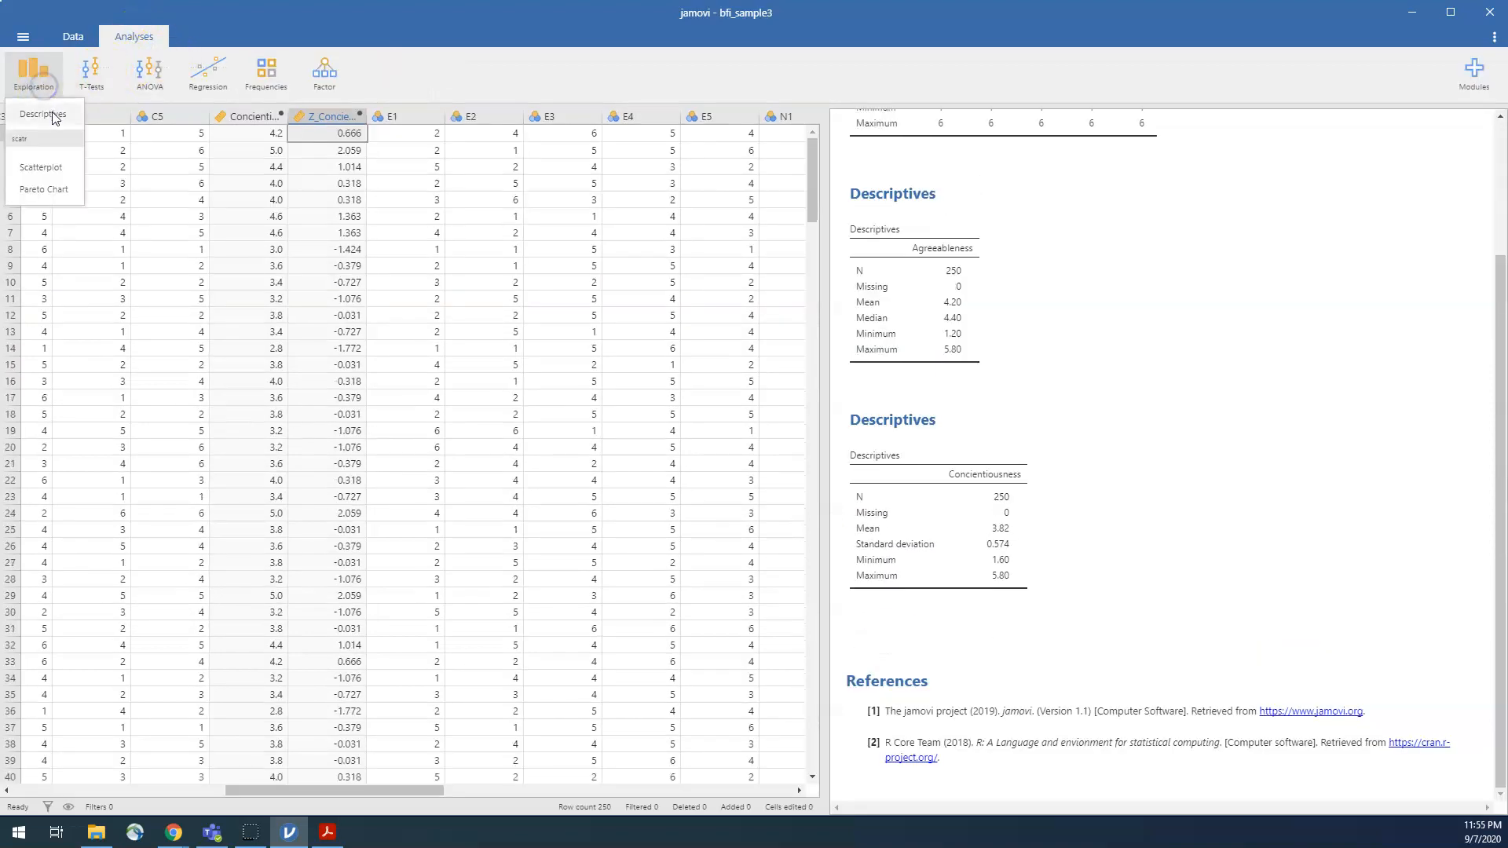
{"action": "left_click", "coordinate": [45, 111]}
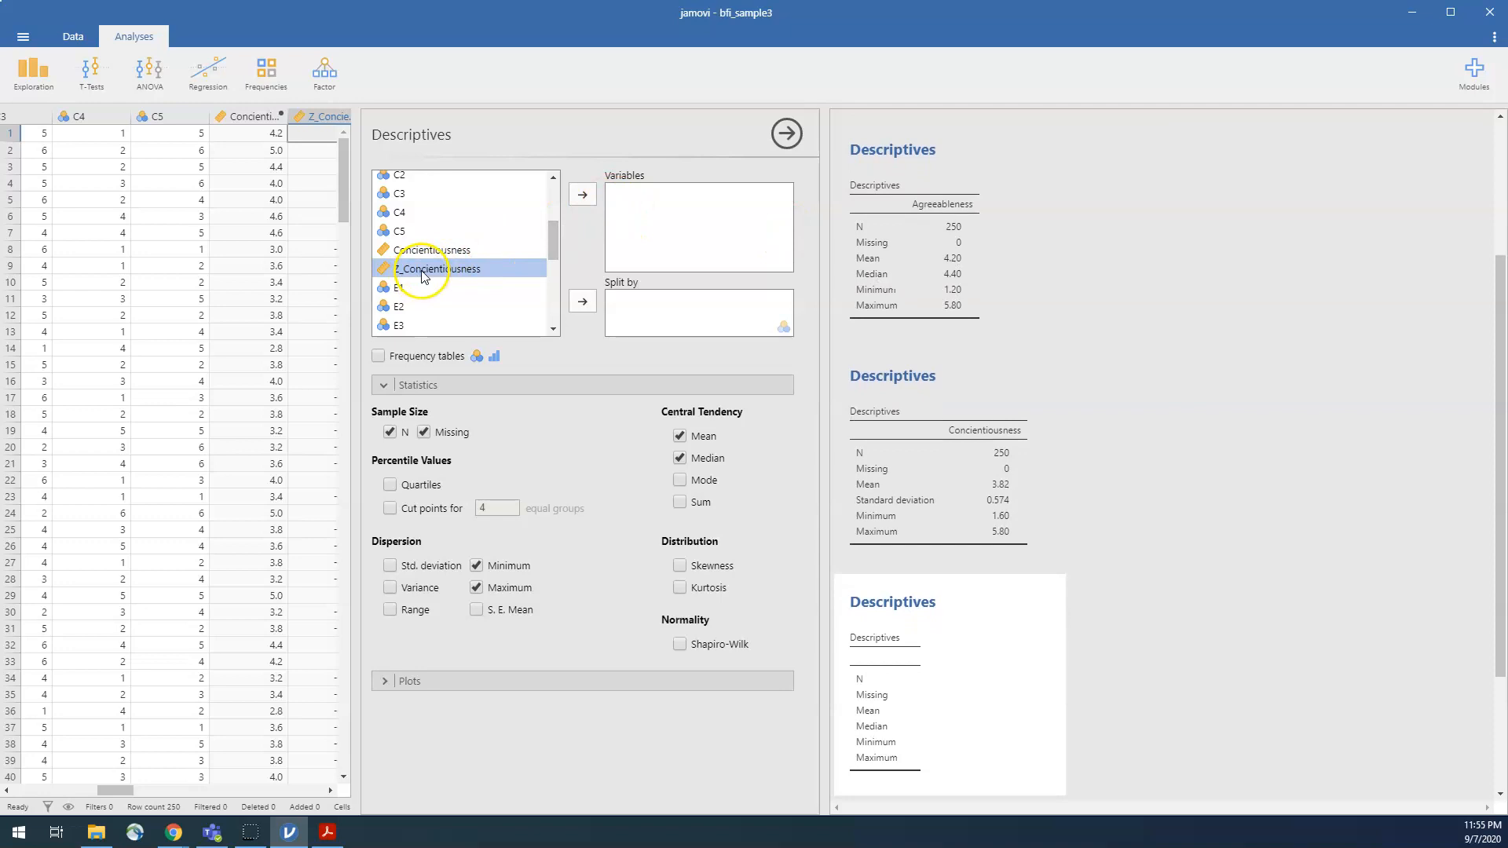
{"action": "left_click", "coordinate": [583, 195]}
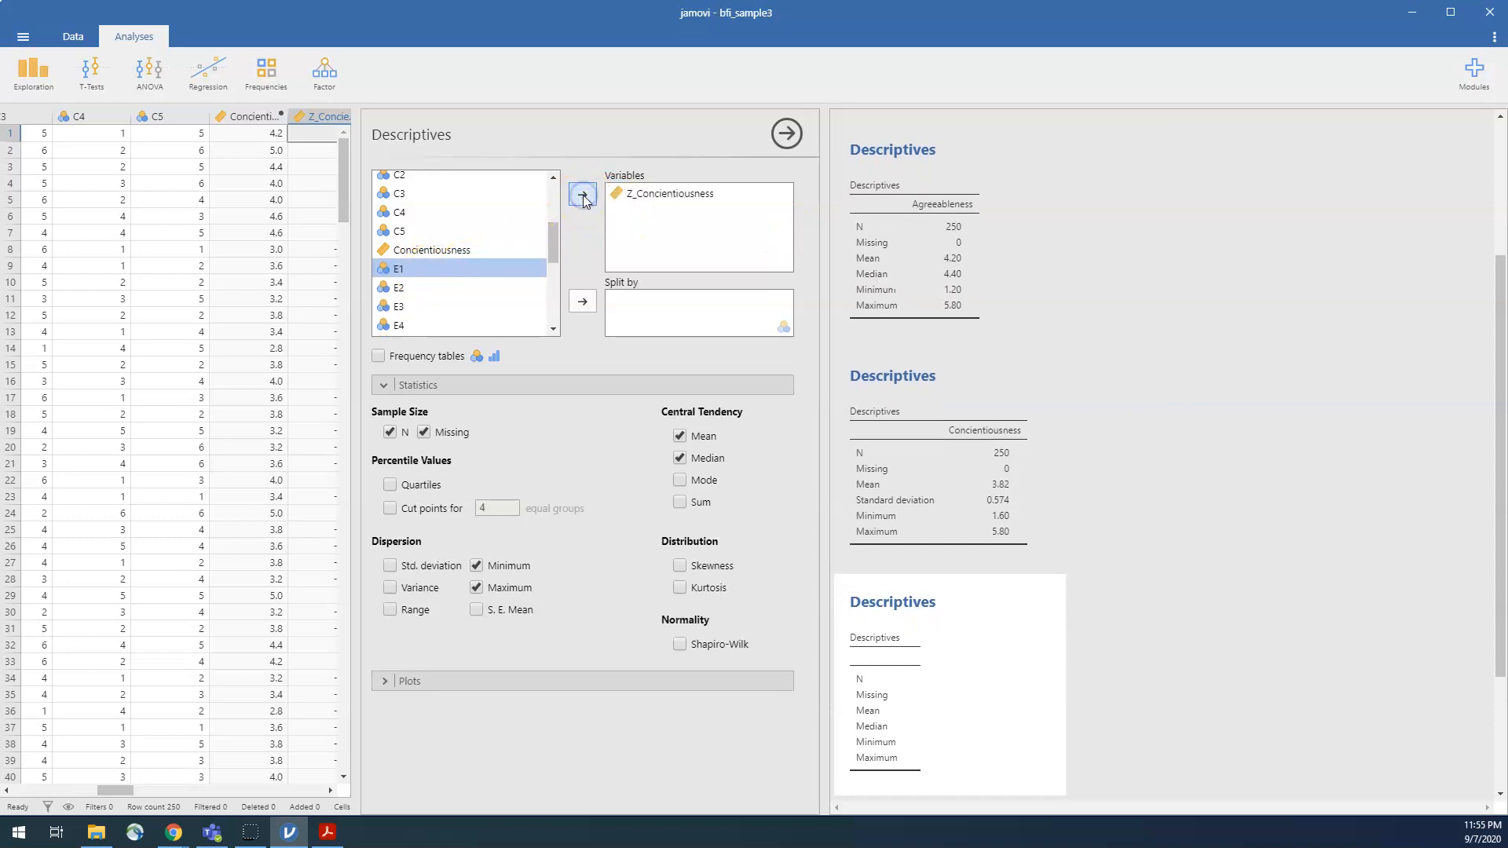
{"action": "scroll", "coordinate": [1098, 622], "scroll_direction": "down", "scroll_amount": 1}
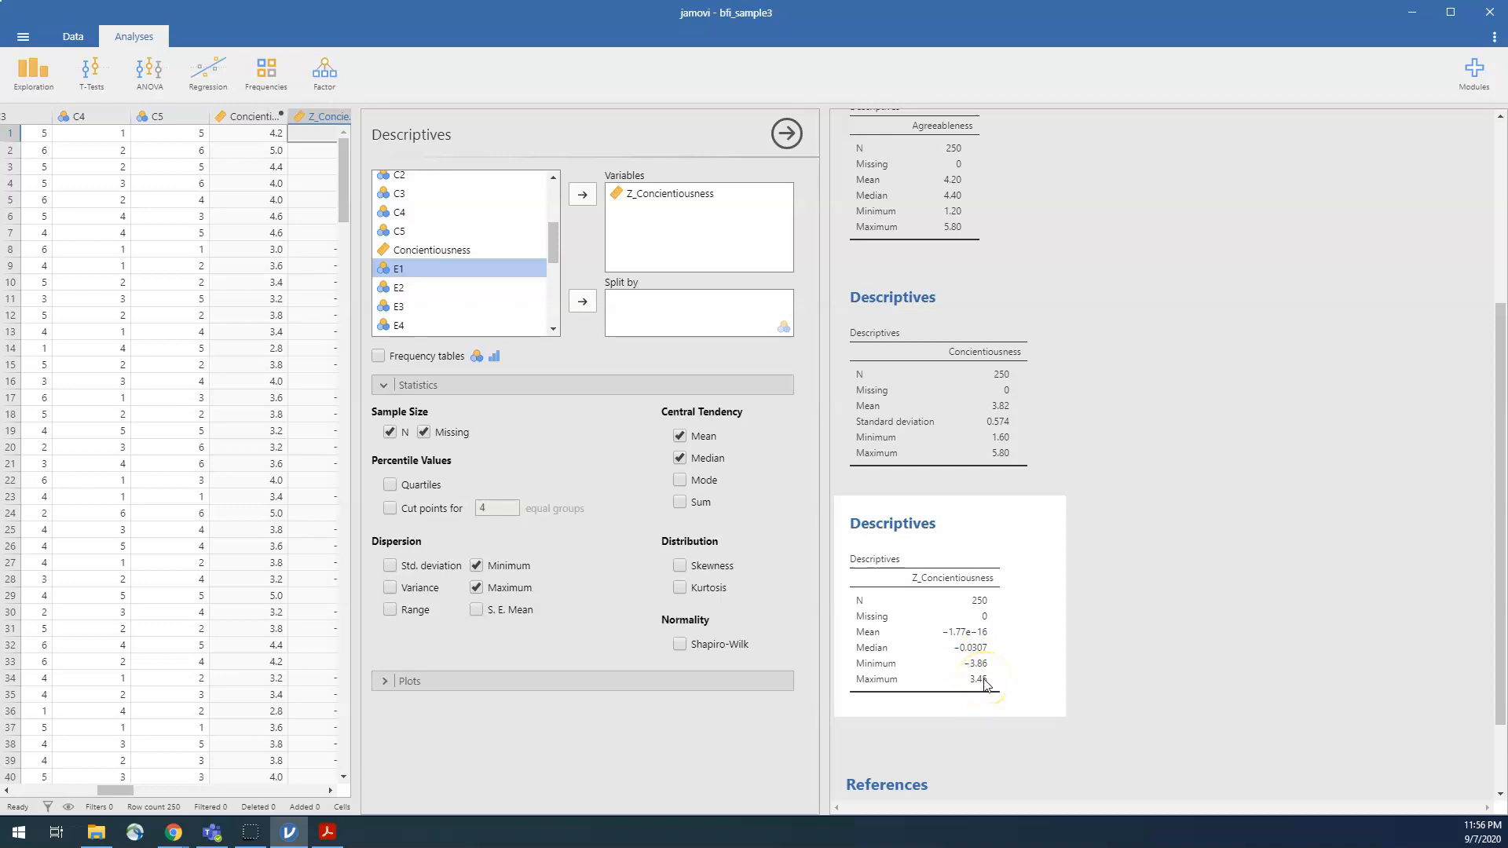
Add a histogram of Z_Concientiousness to the current Descriptives analysis
{"action": "left_click", "coordinate": [387, 680]}
{"action": "left_click", "coordinate": [389, 733]}
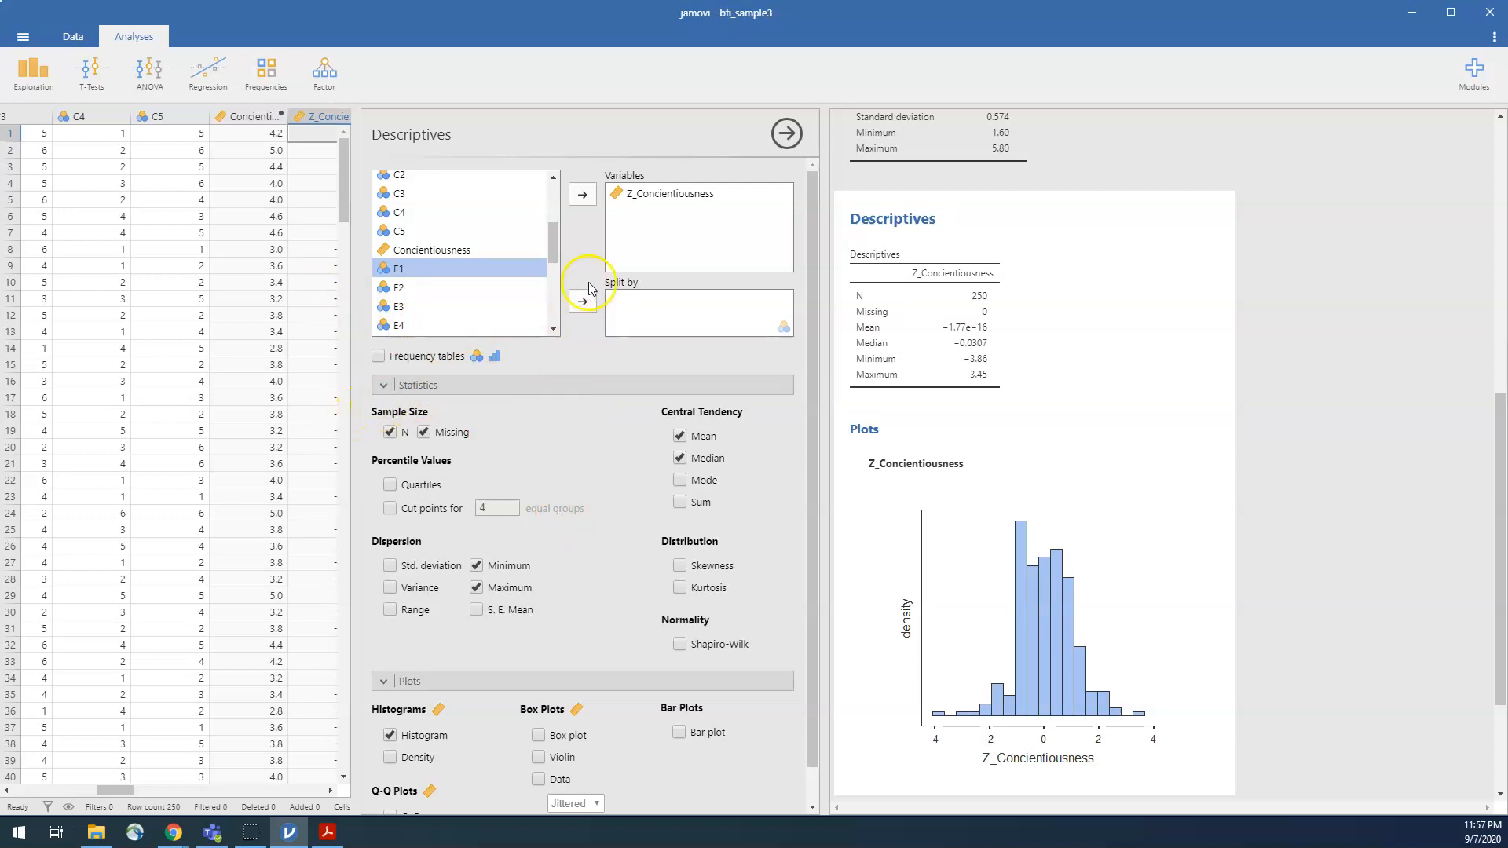
Replace Z_Concientiousness with item A1 as the analysed variable and turn on frequency tables
{"action": "left_click", "coordinate": [662, 197]}
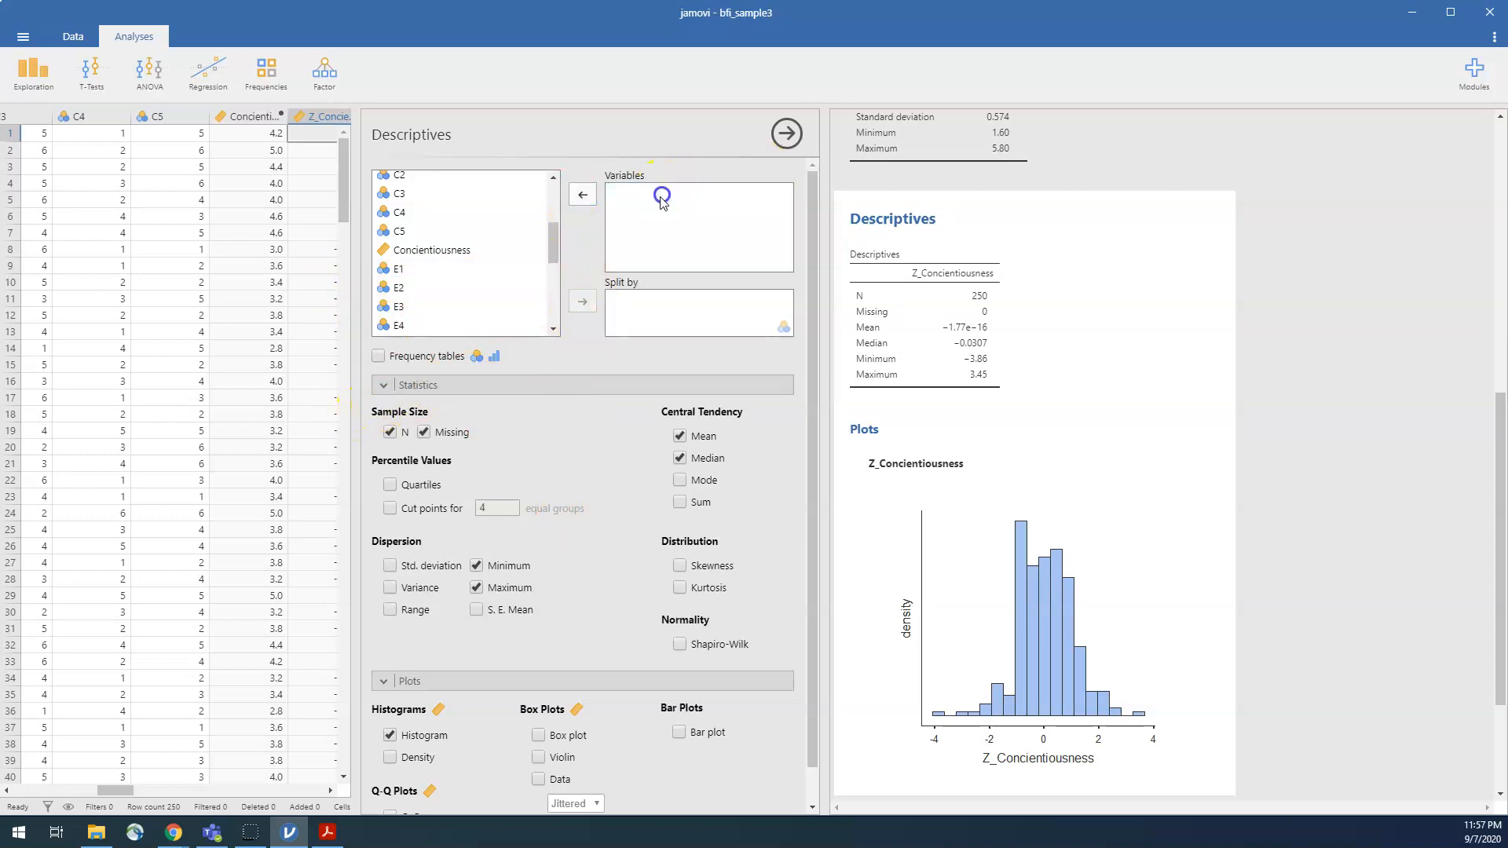
{"action": "left_click", "coordinate": [590, 195]}
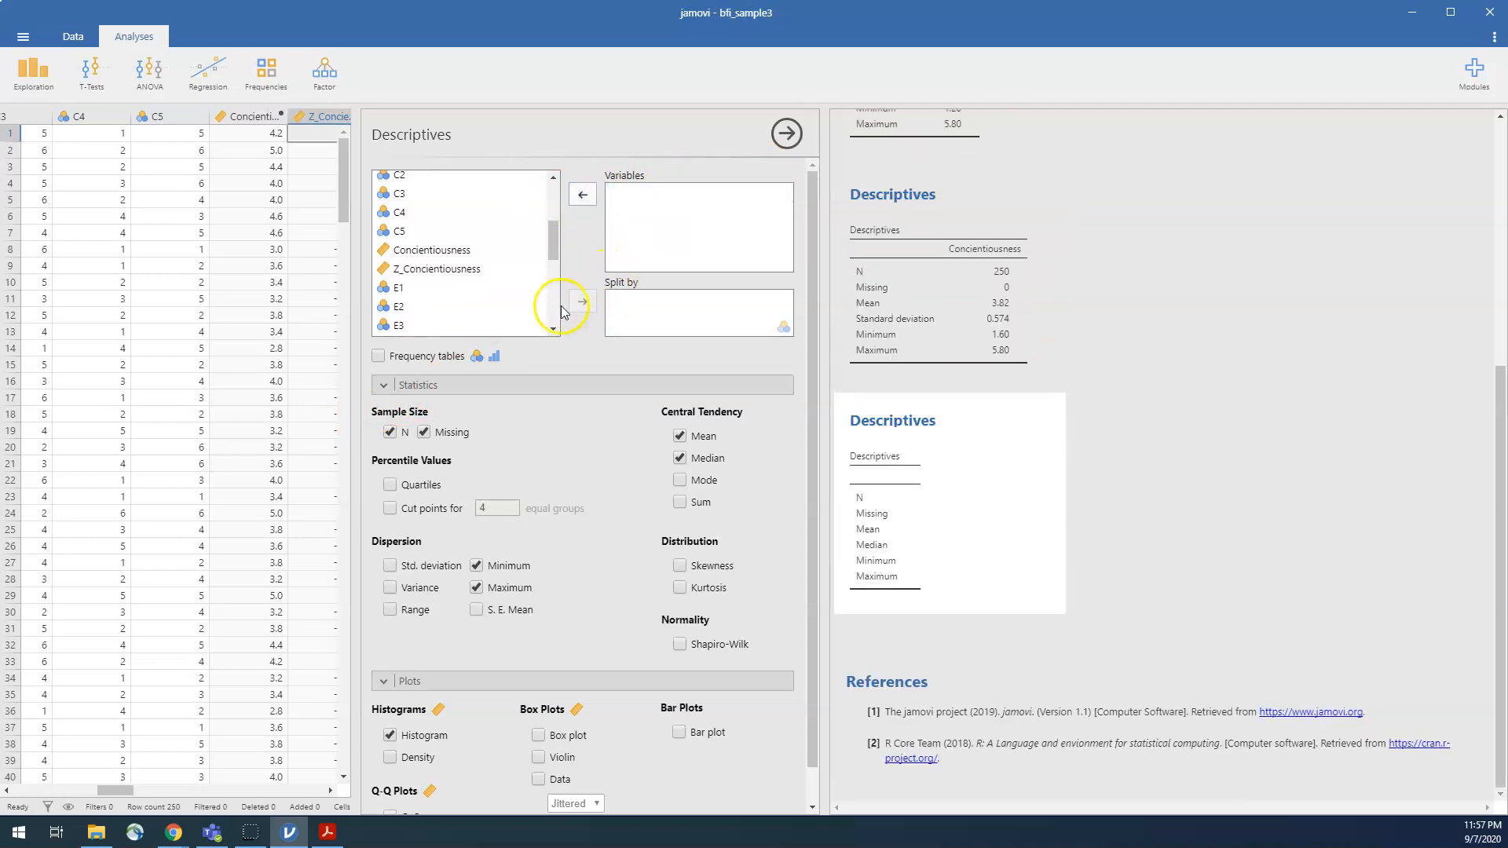
{"action": "scroll", "coordinate": [454, 286], "scroll_direction": "up", "scroll_amount": 3}
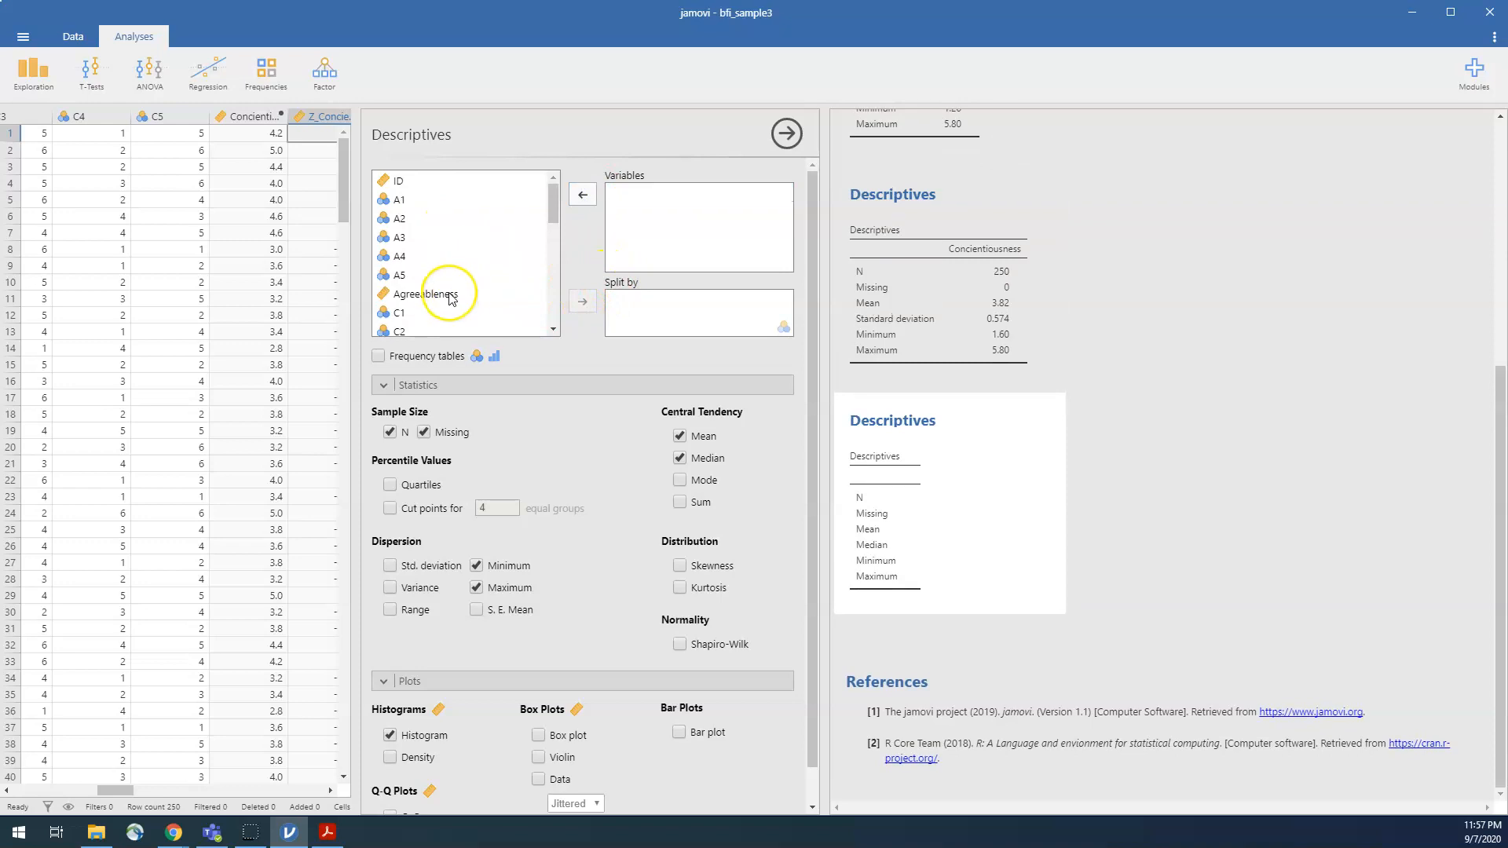
{"action": "left_click", "coordinate": [398, 203]}
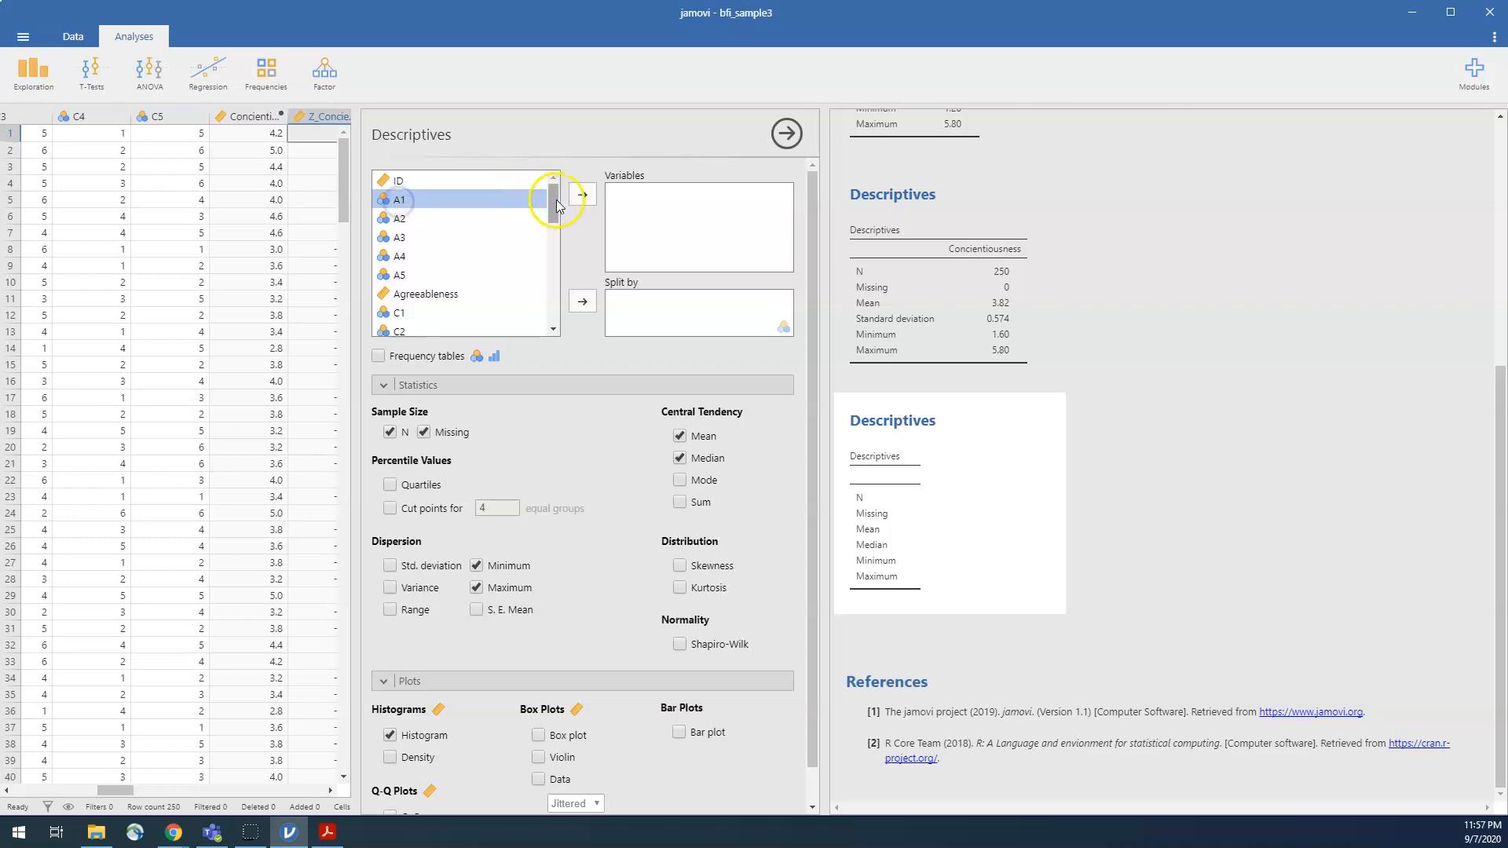
{"action": "left_click", "coordinate": [583, 196]}
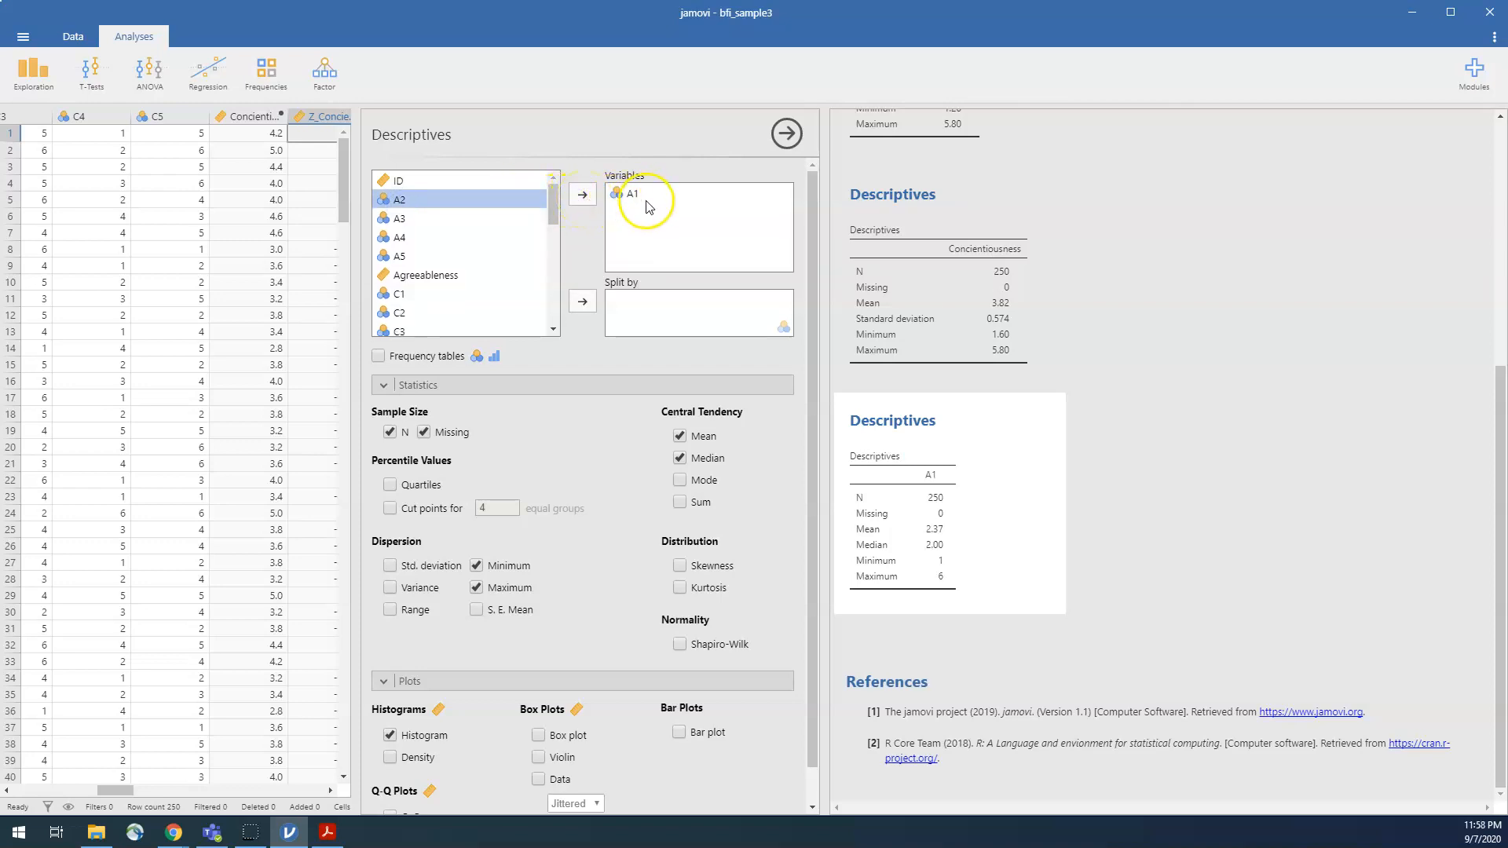
{"action": "left_click", "coordinate": [378, 356]}
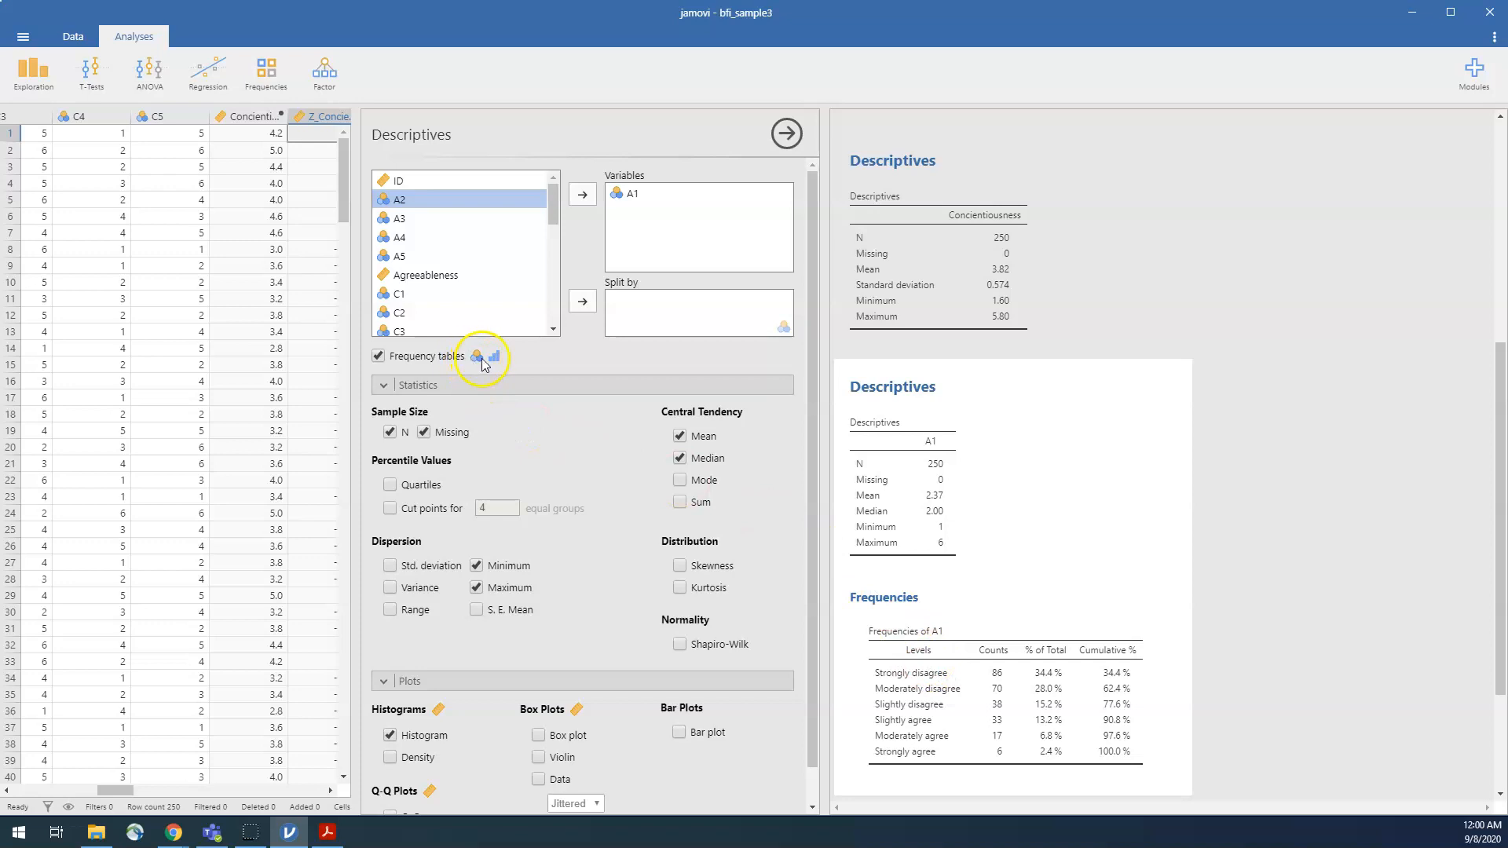
Make Agreeableness the only analysed variable in place of A1 and turn off the histogram
{"action": "left_click", "coordinate": [422, 278]}
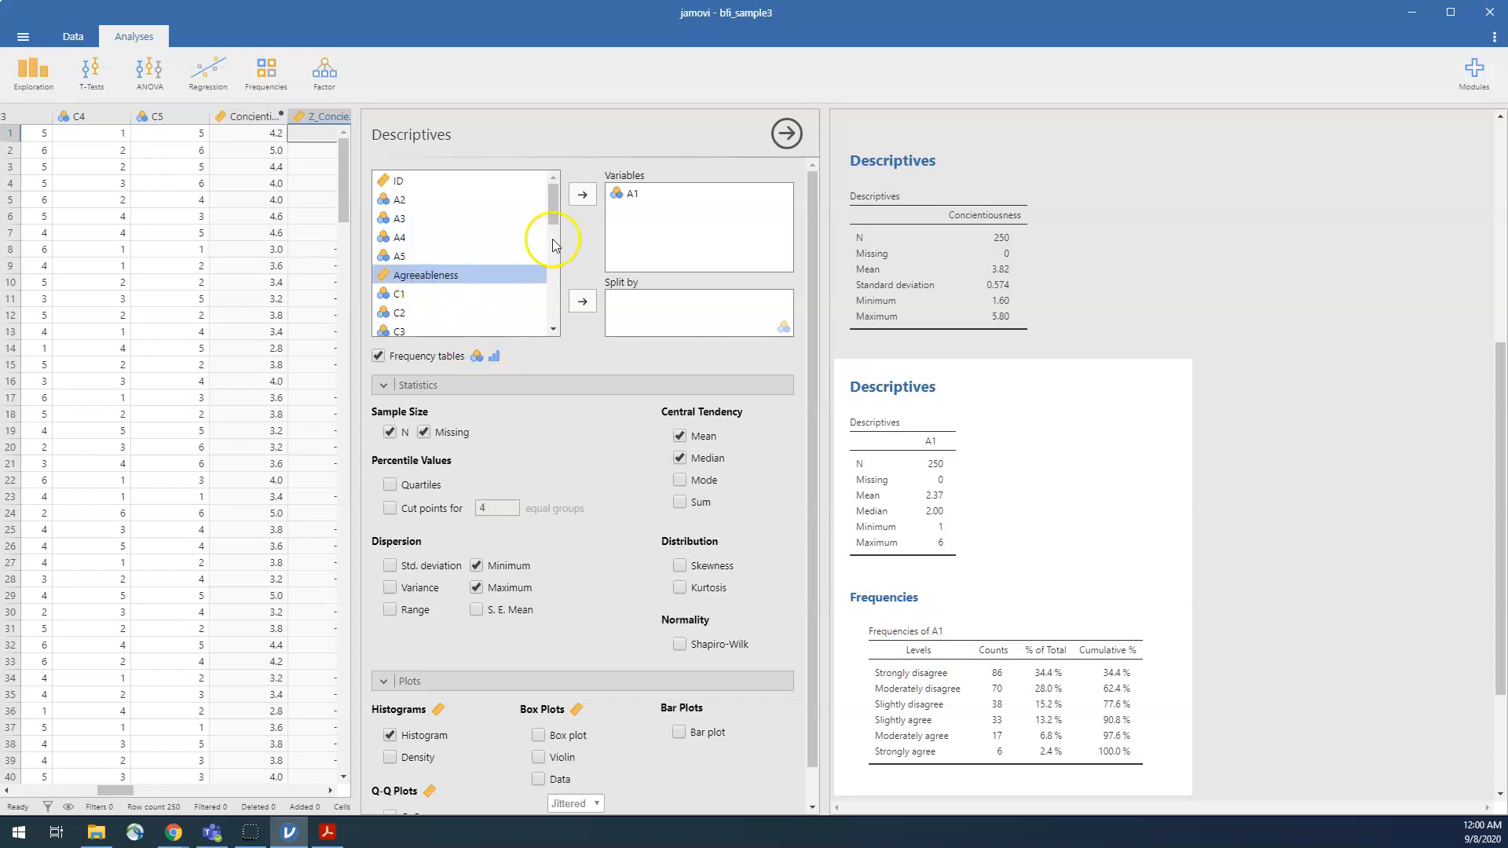
{"action": "left_click", "coordinate": [582, 195]}
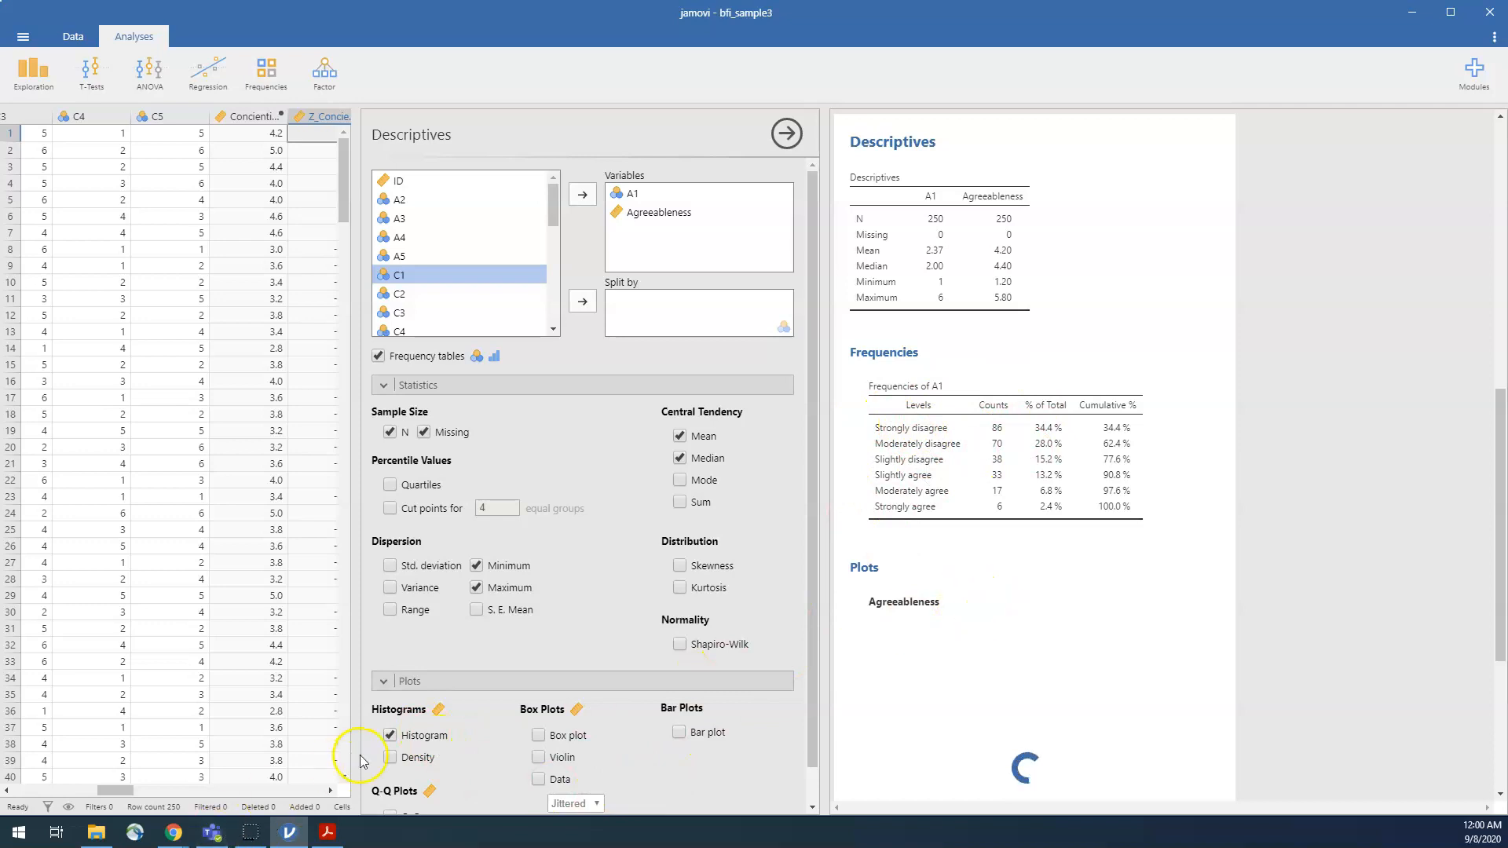
{"action": "left_click", "coordinate": [390, 735]}
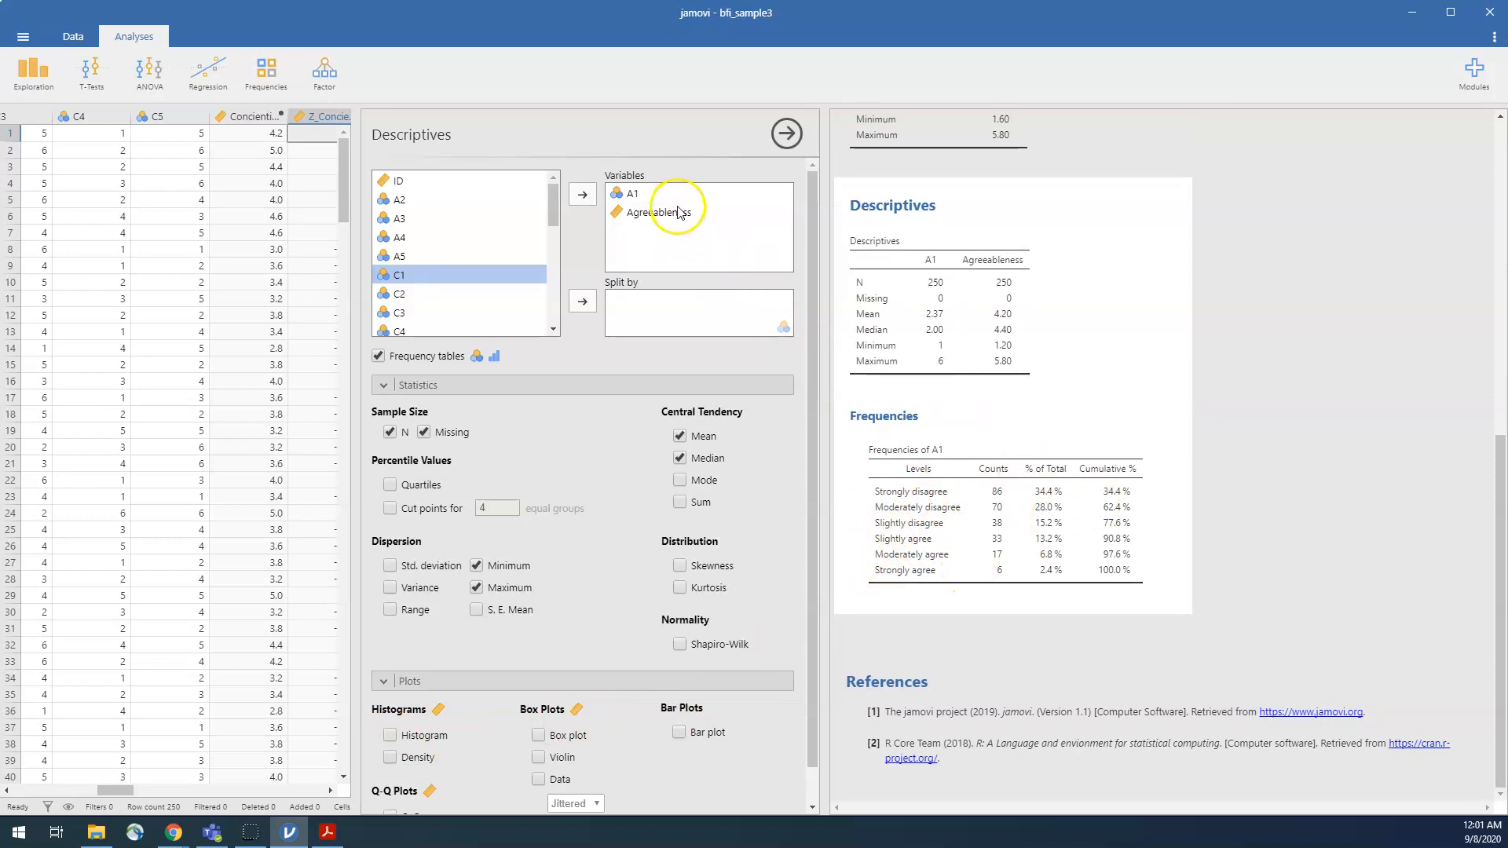
{"action": "left_click", "coordinate": [633, 195]}
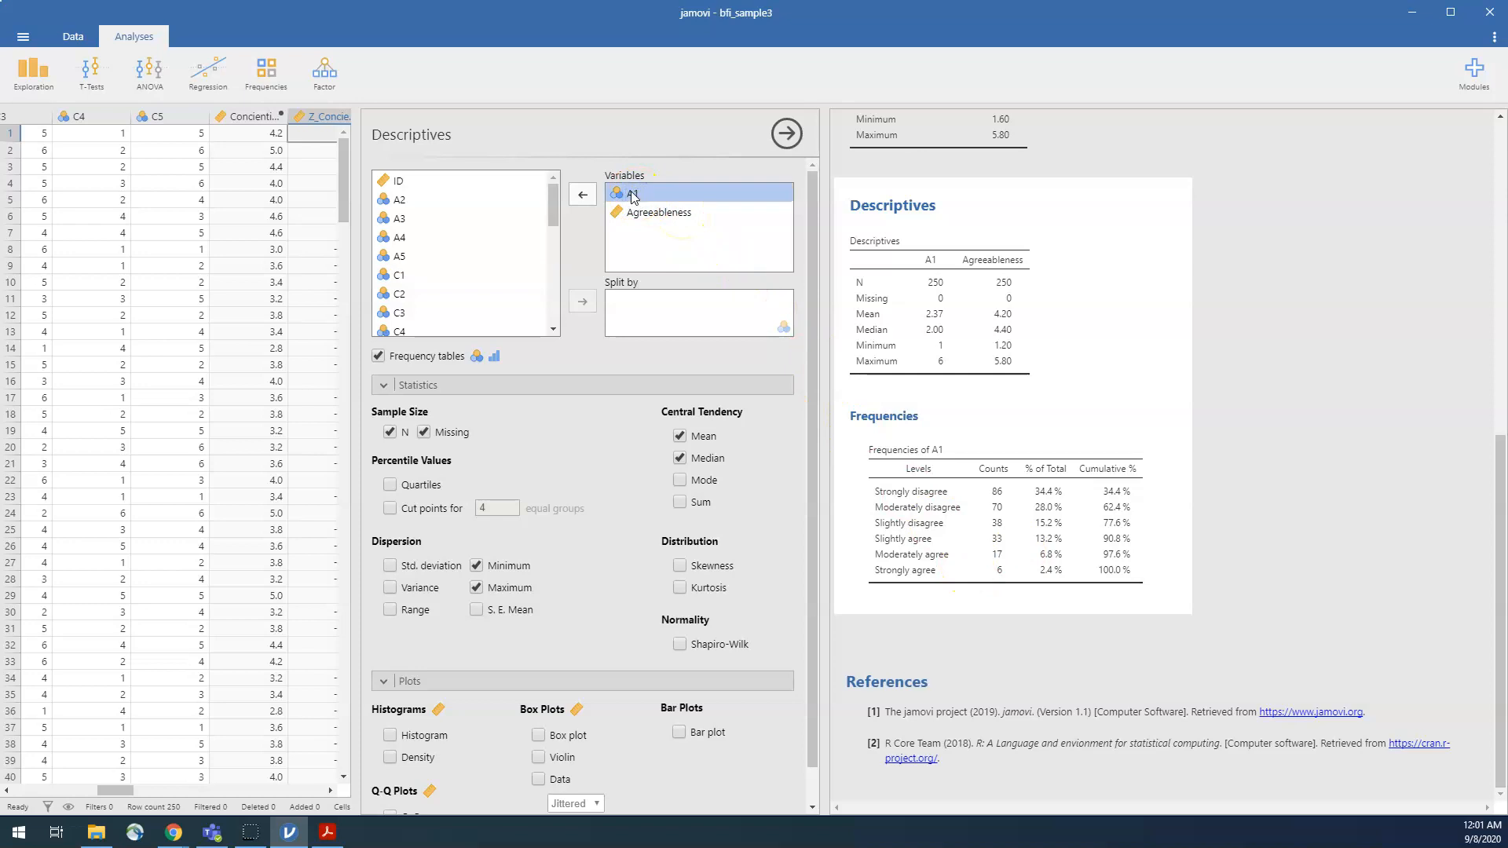
{"action": "left_click", "coordinate": [581, 197]}
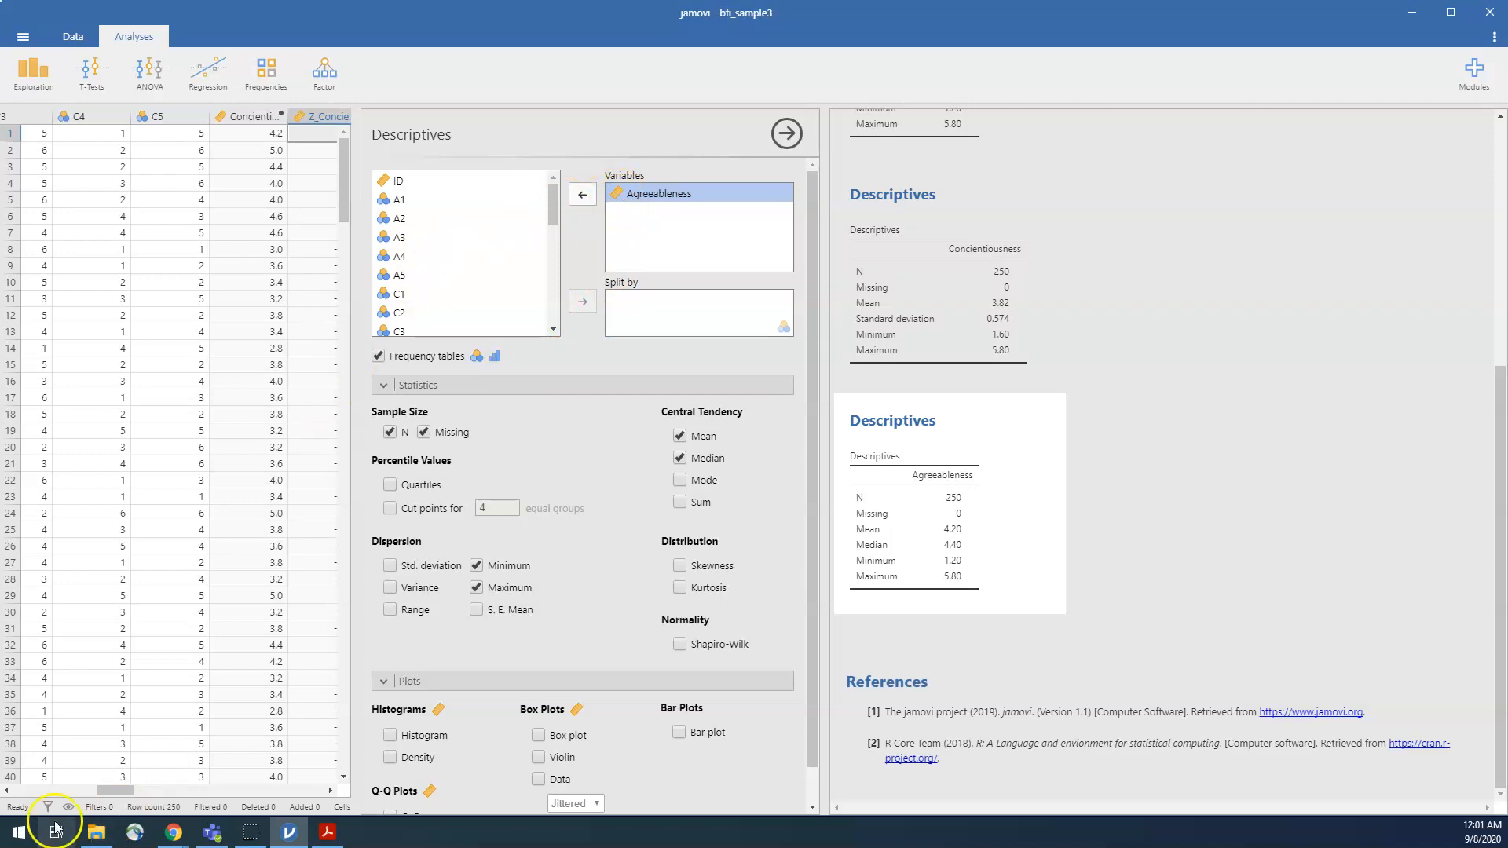
Bring the Agreeableness data column into view and add quartiles and a box plot to its Descriptives analysis
{"action": "left_click", "coordinate": [9, 791]}
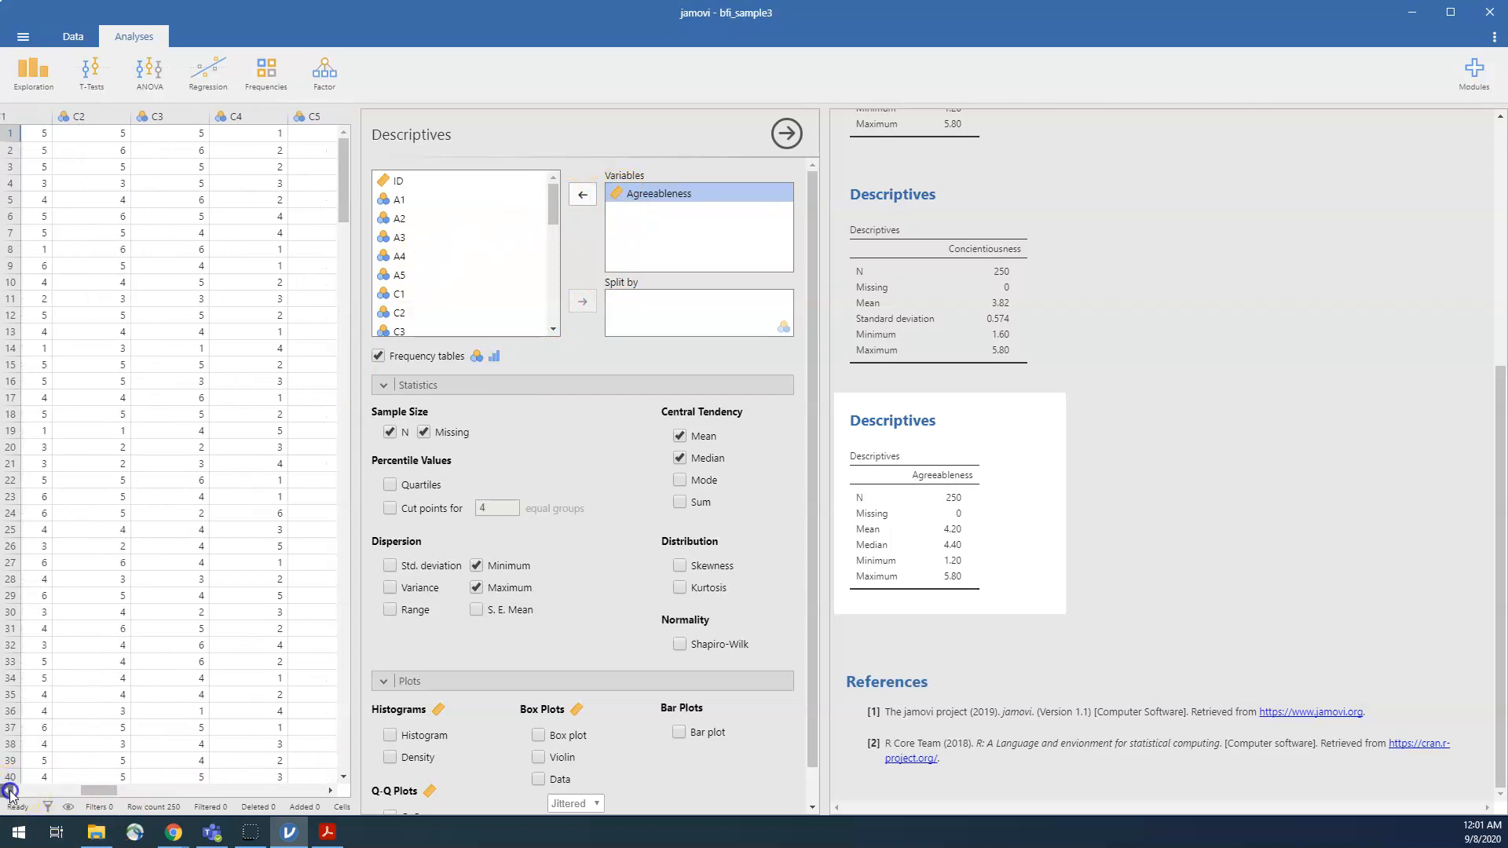
{"action": "left_click", "coordinate": [8, 791]}
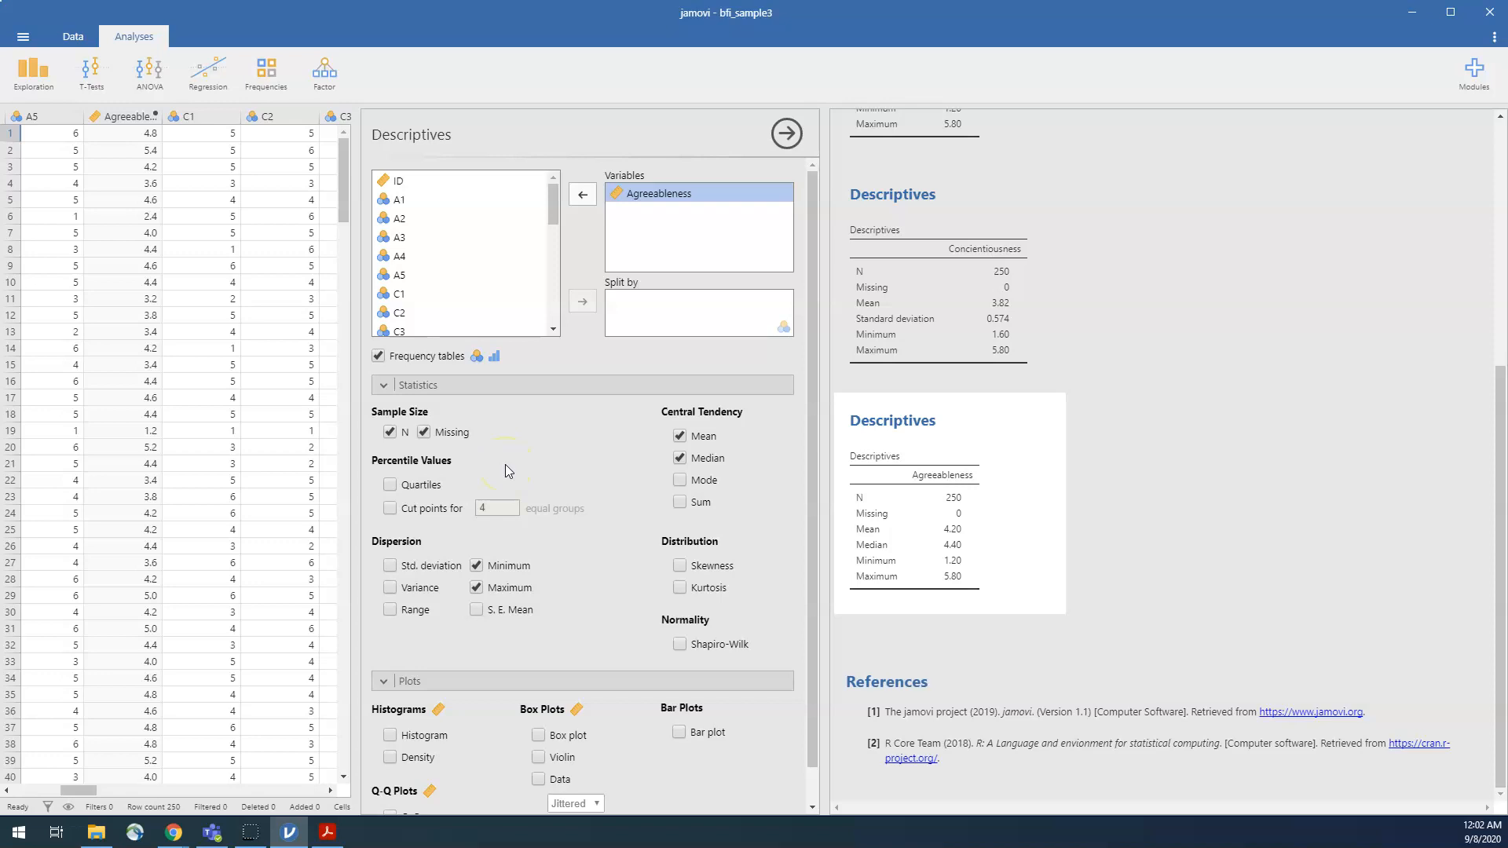
{"action": "left_click", "coordinate": [391, 487]}
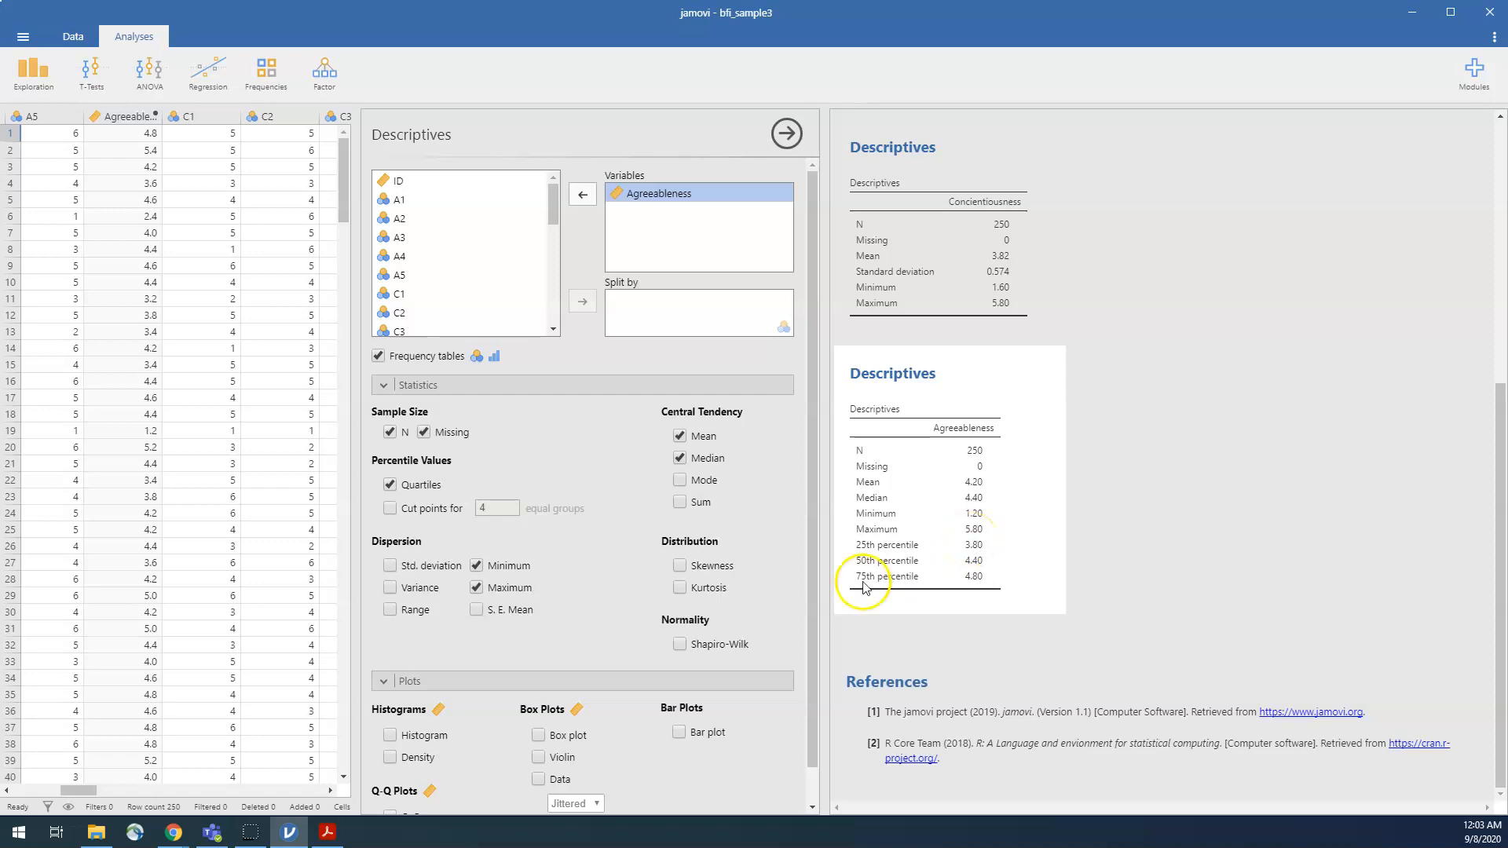
{"action": "left_click", "coordinate": [539, 737]}
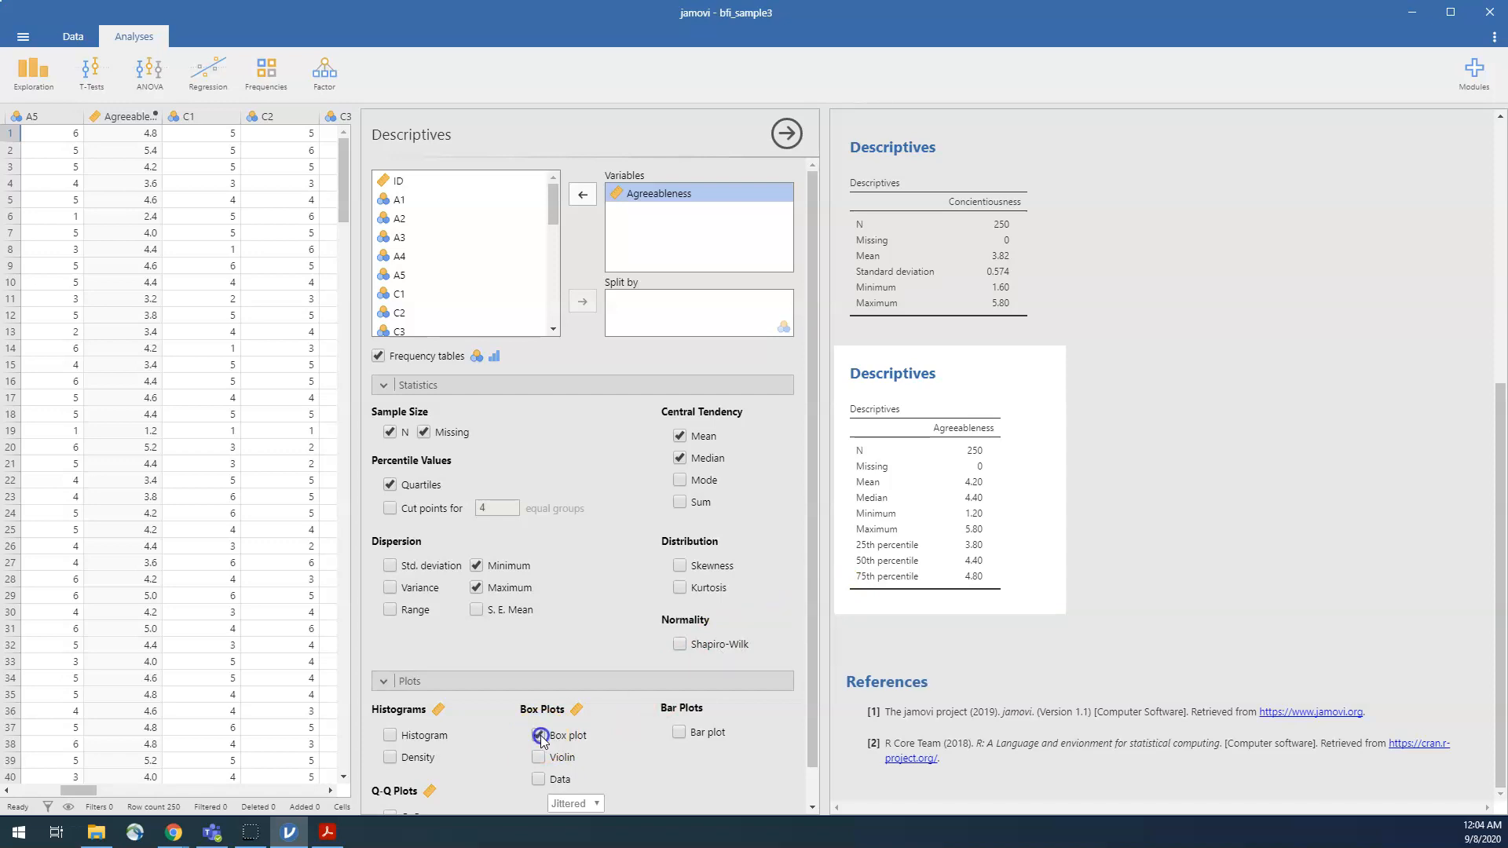
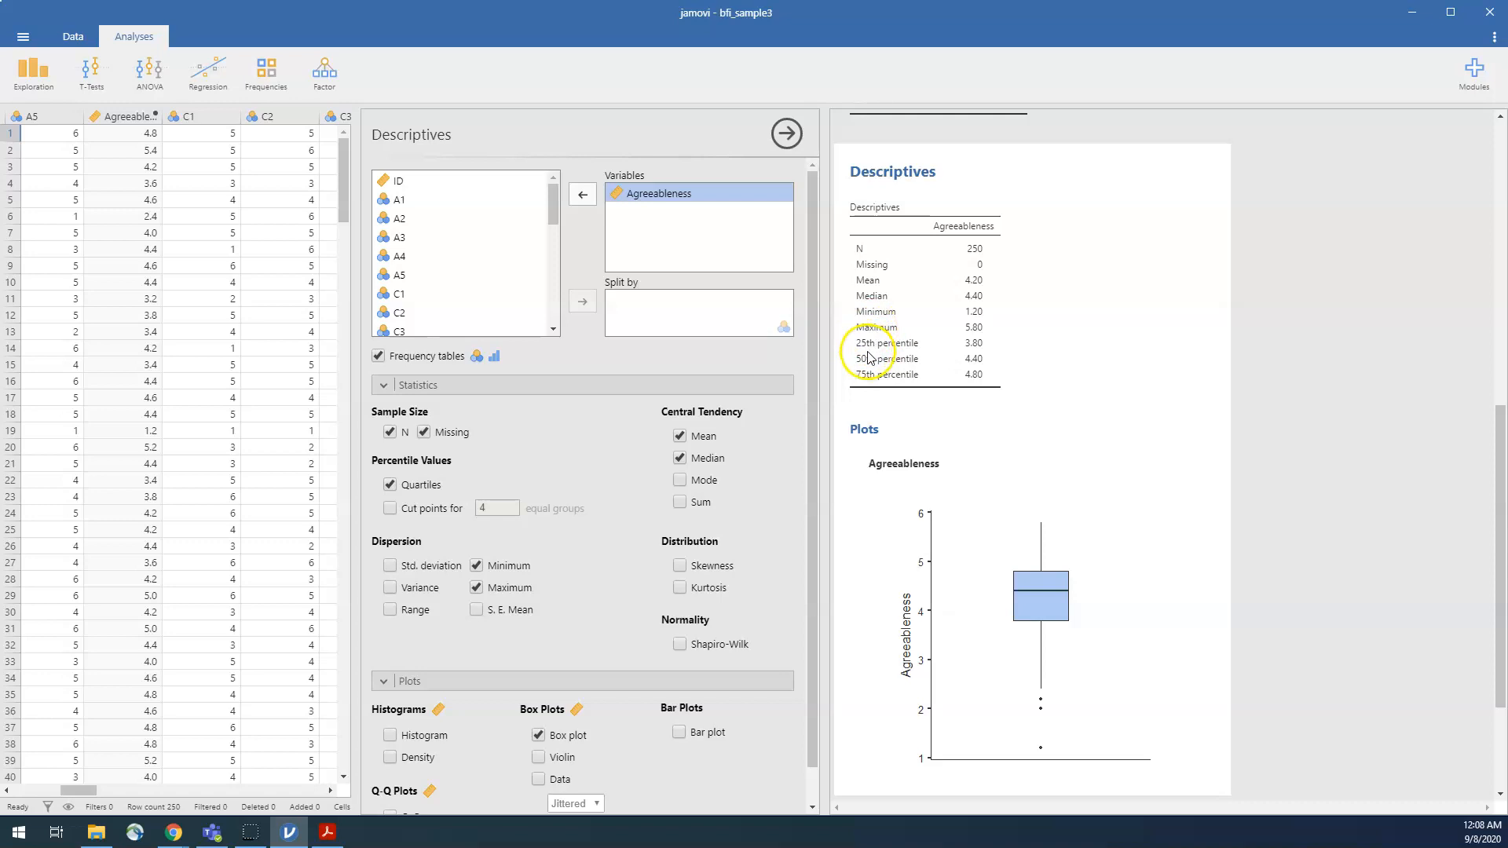
Replace the quartiles with percentile cut points for 10 equal groups
{"action": "left_click", "coordinate": [387, 485]}
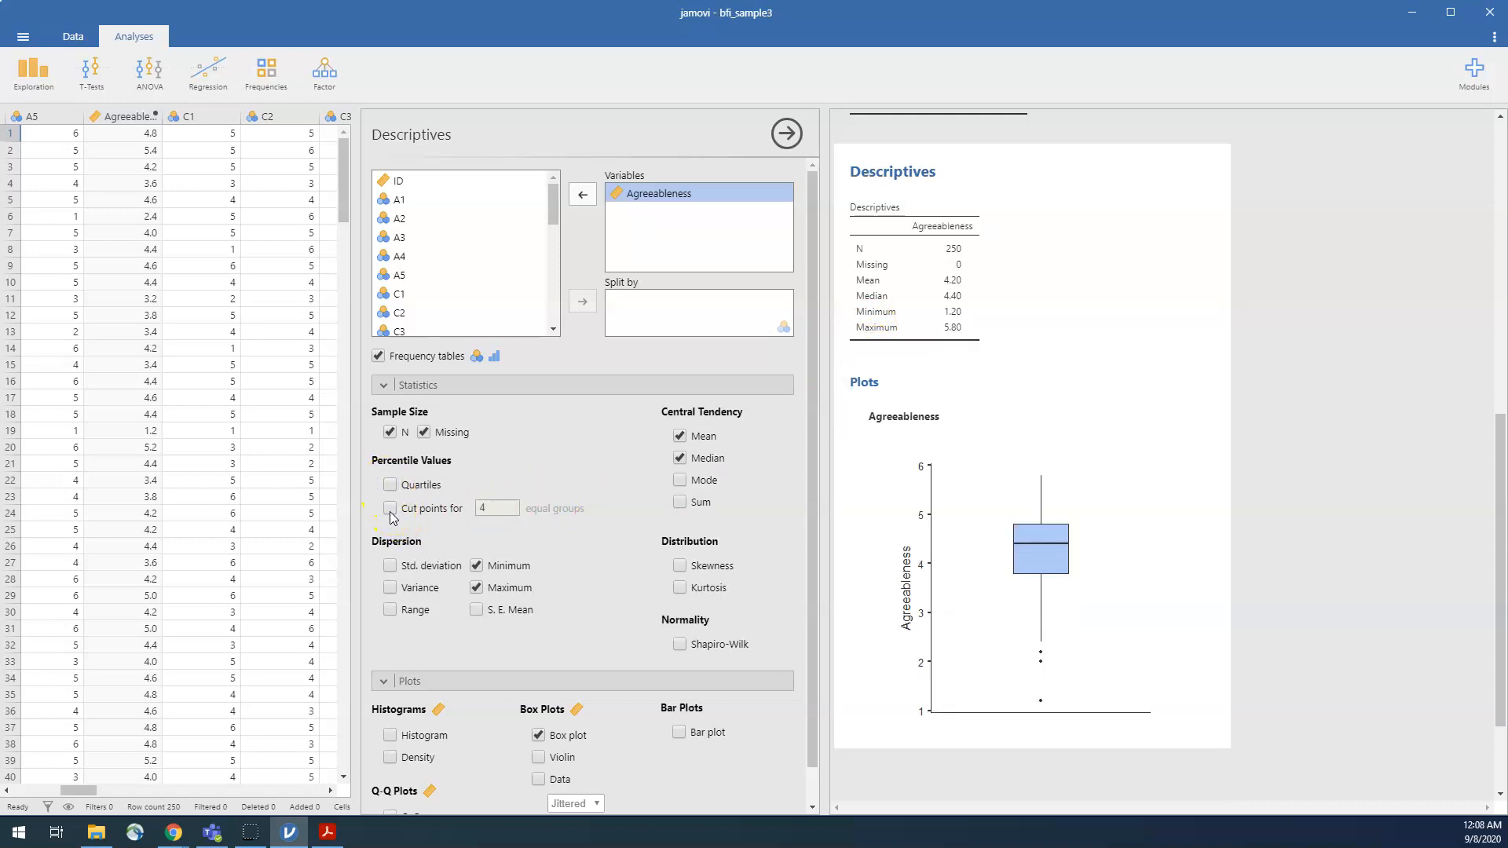
{"action": "left_click", "coordinate": [390, 510]}
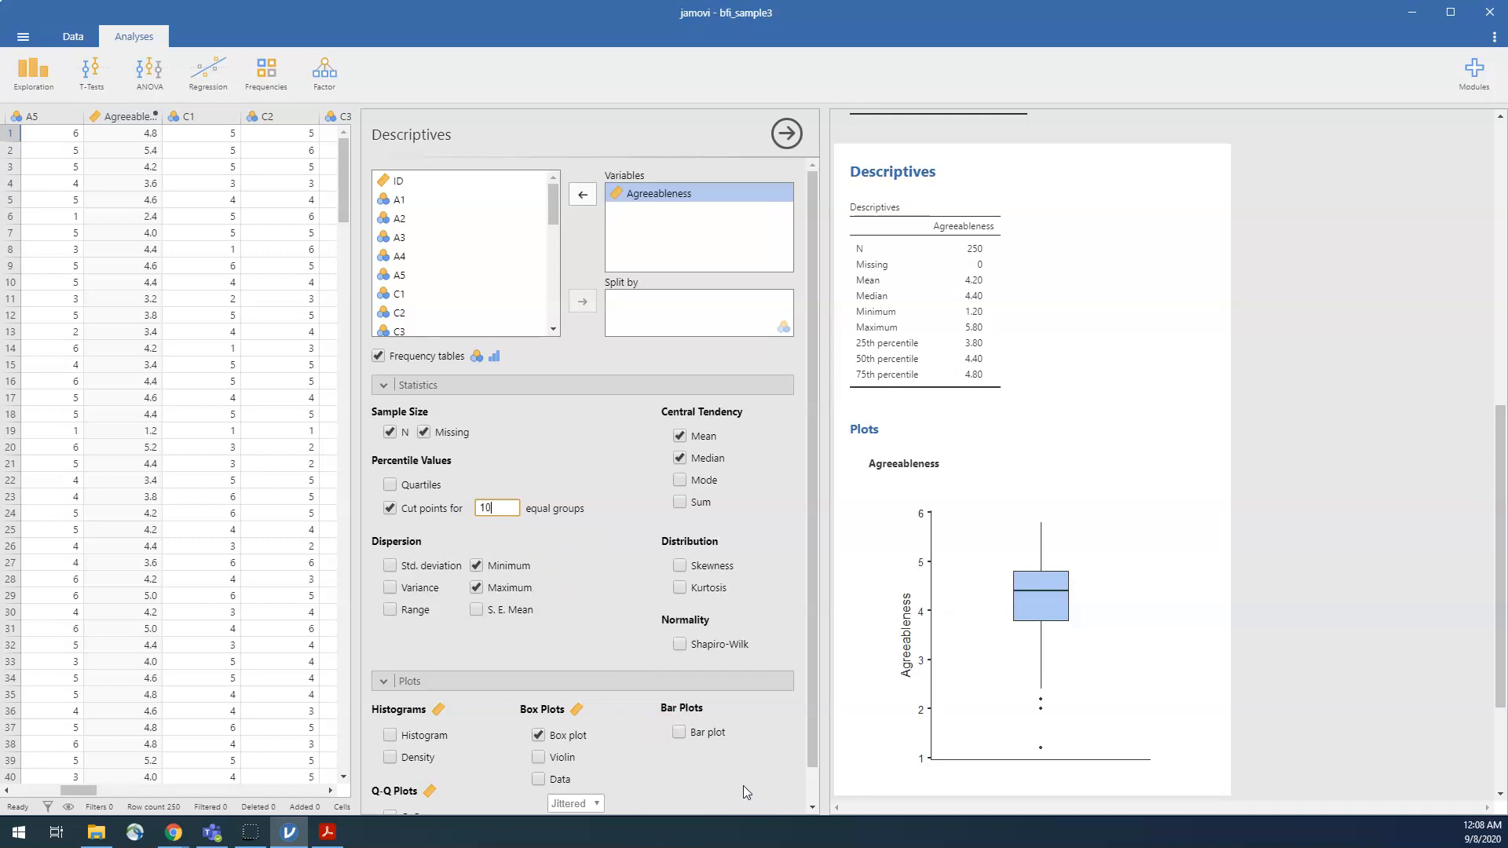
{"action": "key", "text": "Return"}
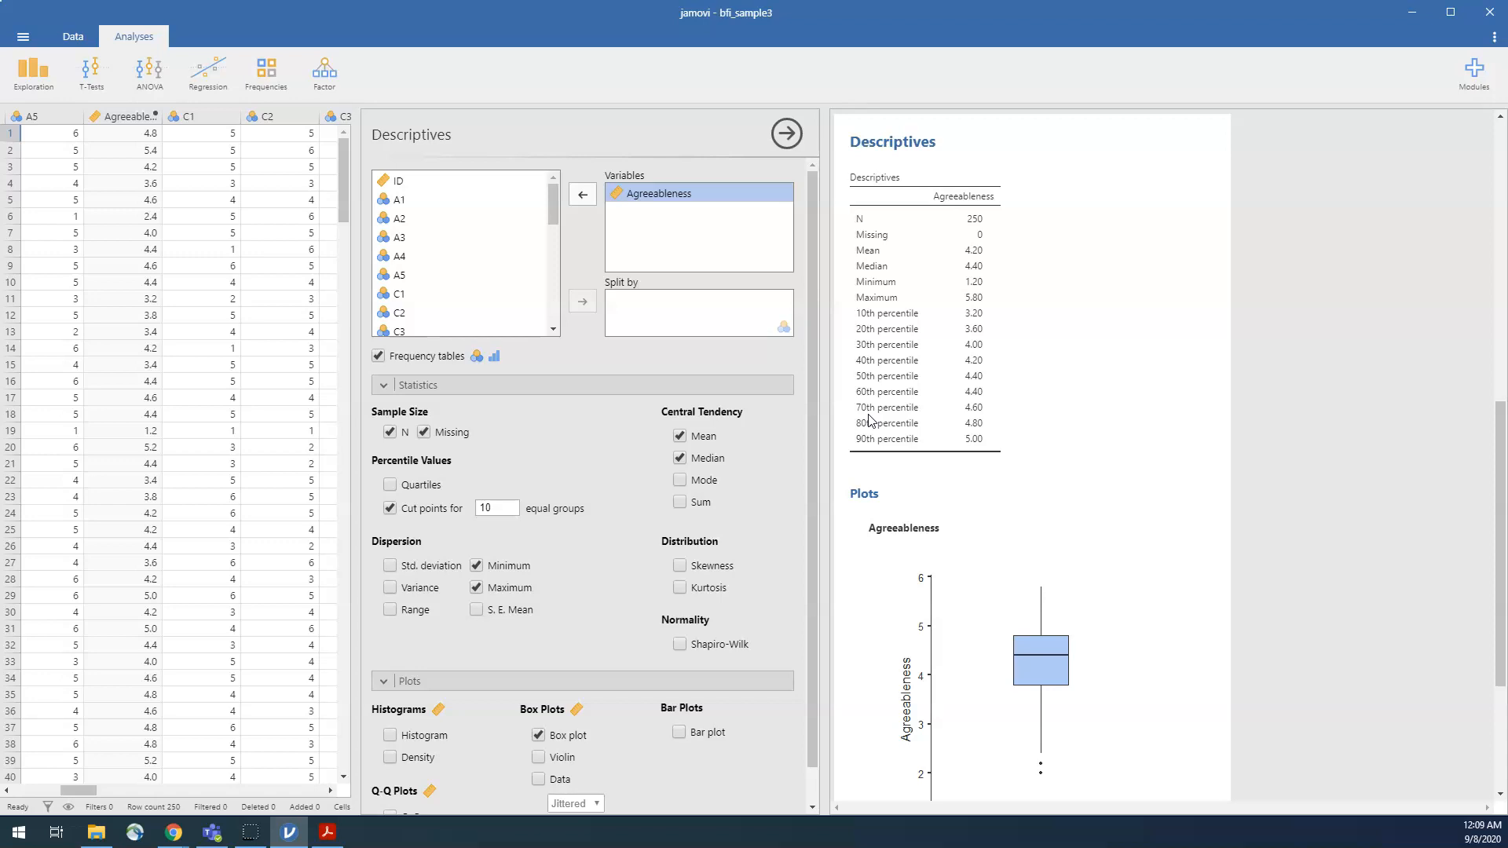
Try cut points for 100 equal groups, restore 10 groups, and turn the cut points off
{"action": "double_click", "coordinate": [505, 507]}
{"action": "key", "text": "Return"}
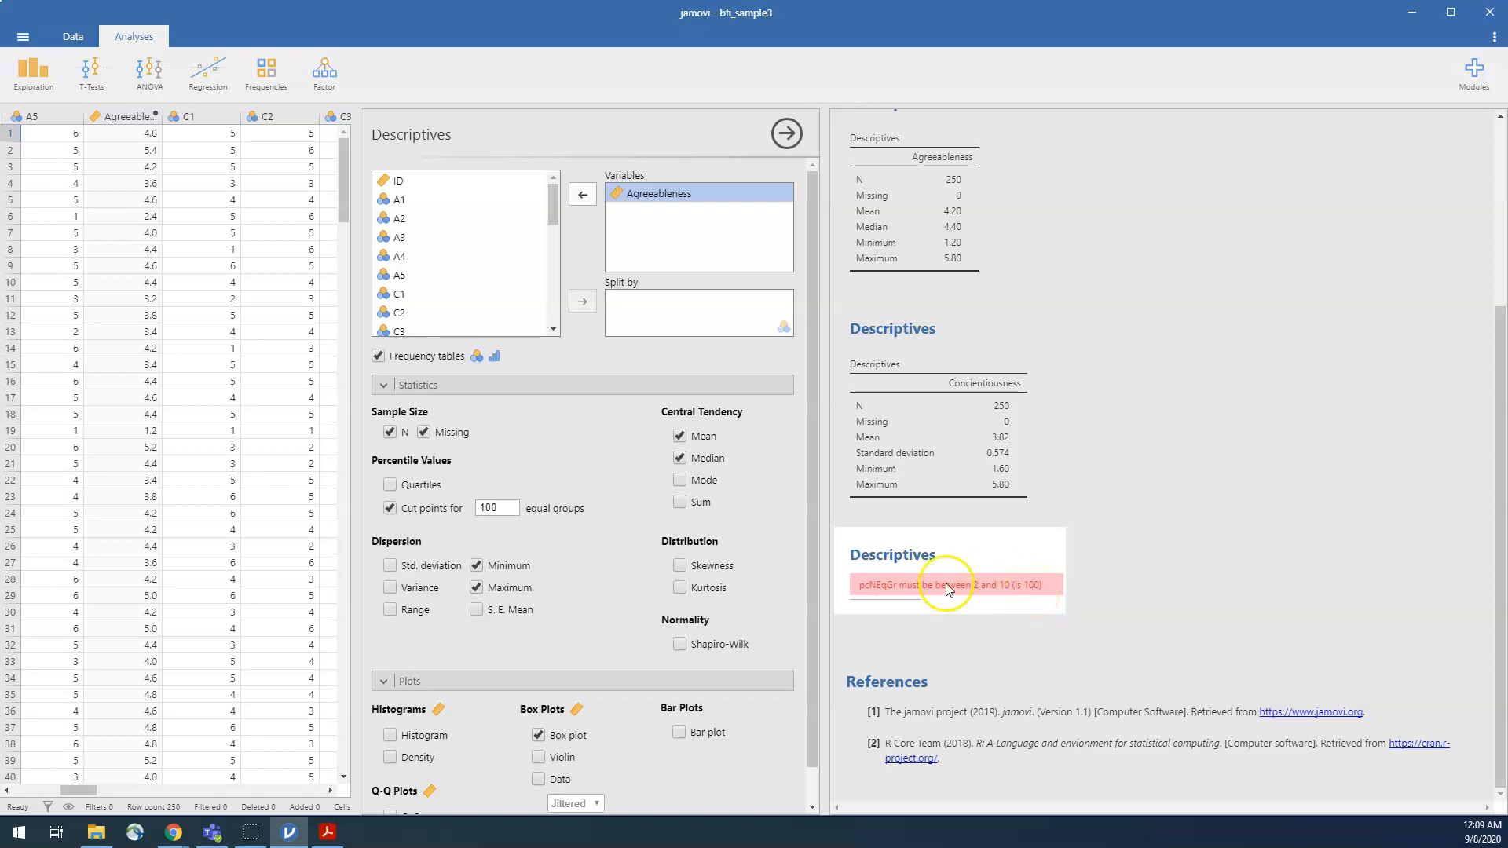
{"action": "left_click", "coordinate": [502, 508]}
{"action": "key", "text": "BackSpace"}
{"action": "left_click", "coordinate": [564, 578]}
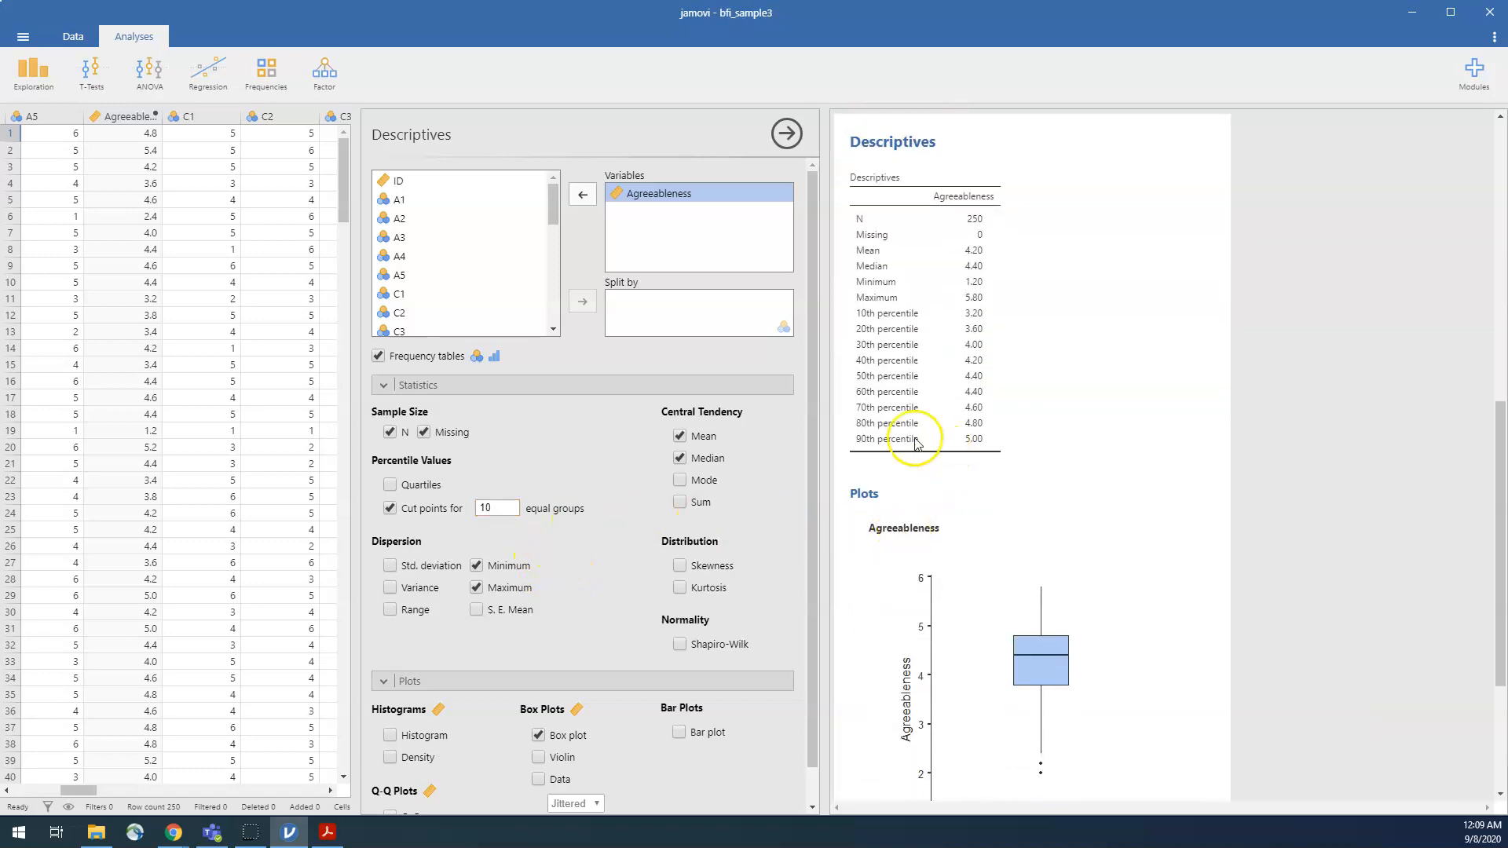
{"action": "left_click", "coordinate": [391, 509]}
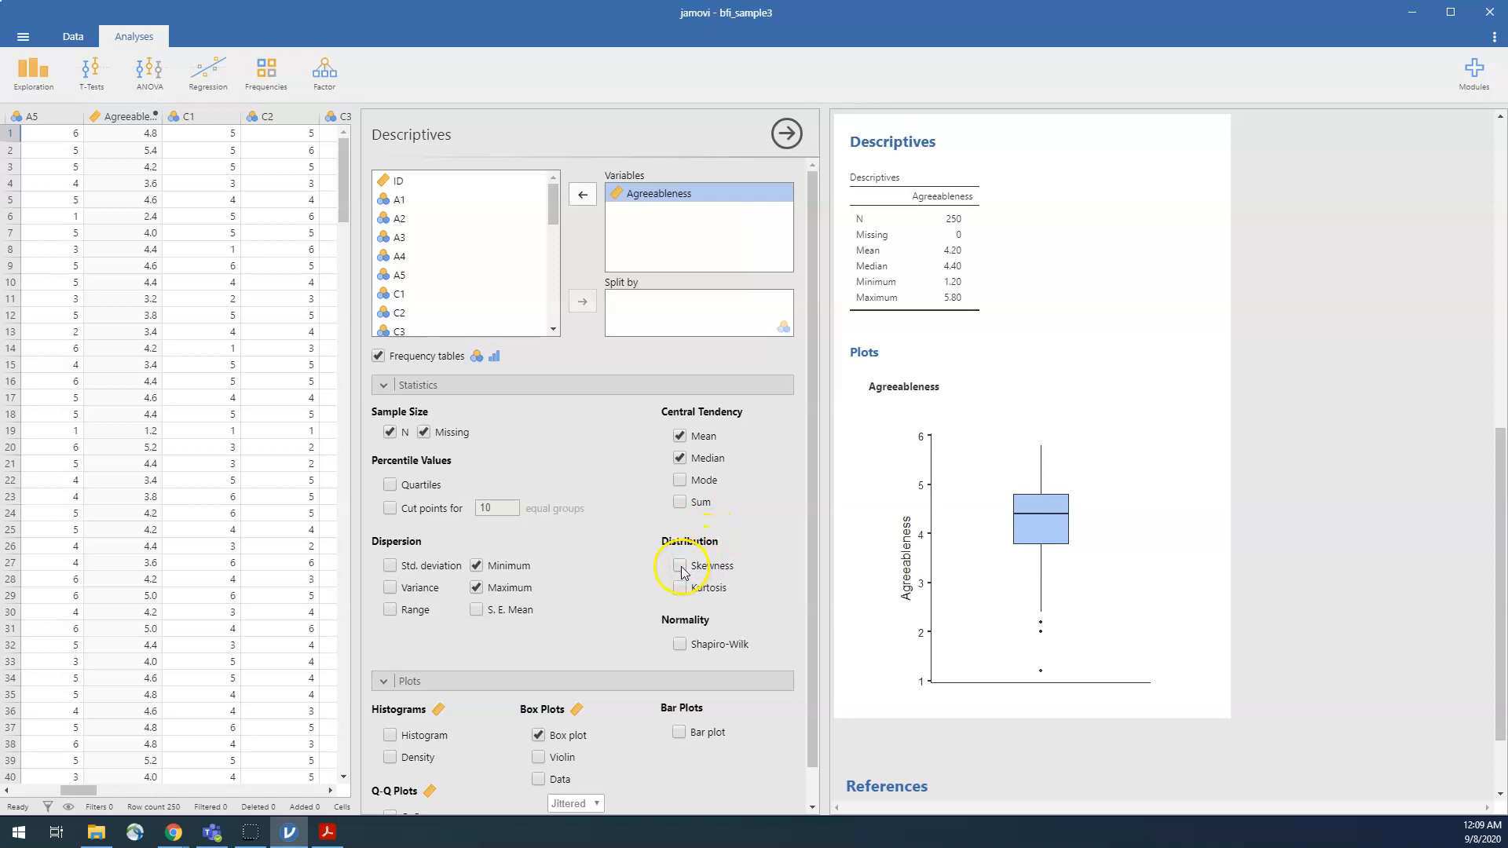
Switch to the statistics textbook PDF in Adobe Acrobat Reader and open section 4.3, Skew and kurtosis
{"action": "left_click", "coordinate": [327, 832]}
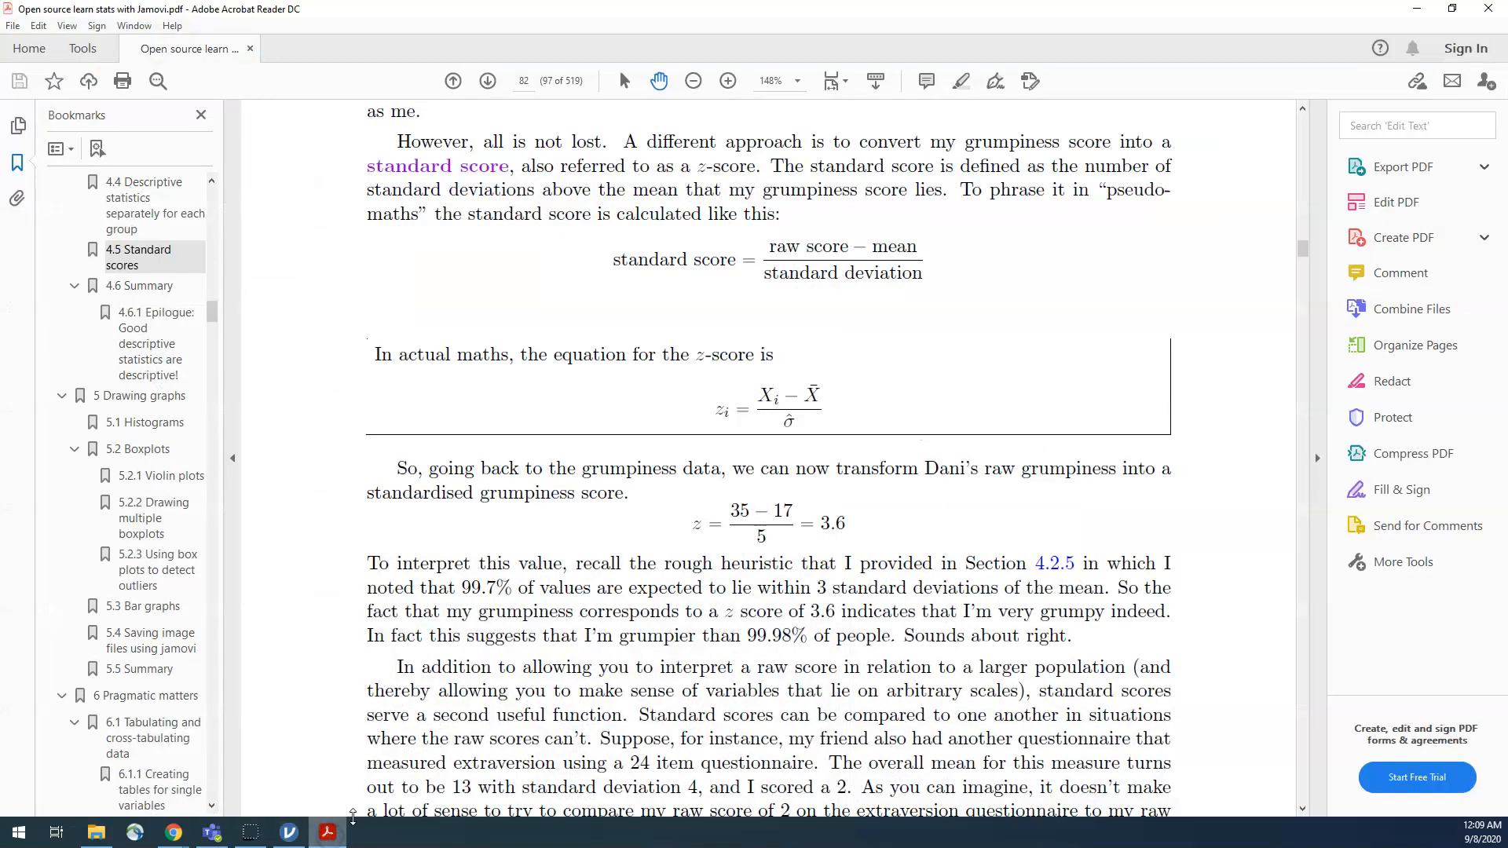
{"action": "scroll", "coordinate": [133, 408], "scroll_direction": "up", "scroll_amount": 3}
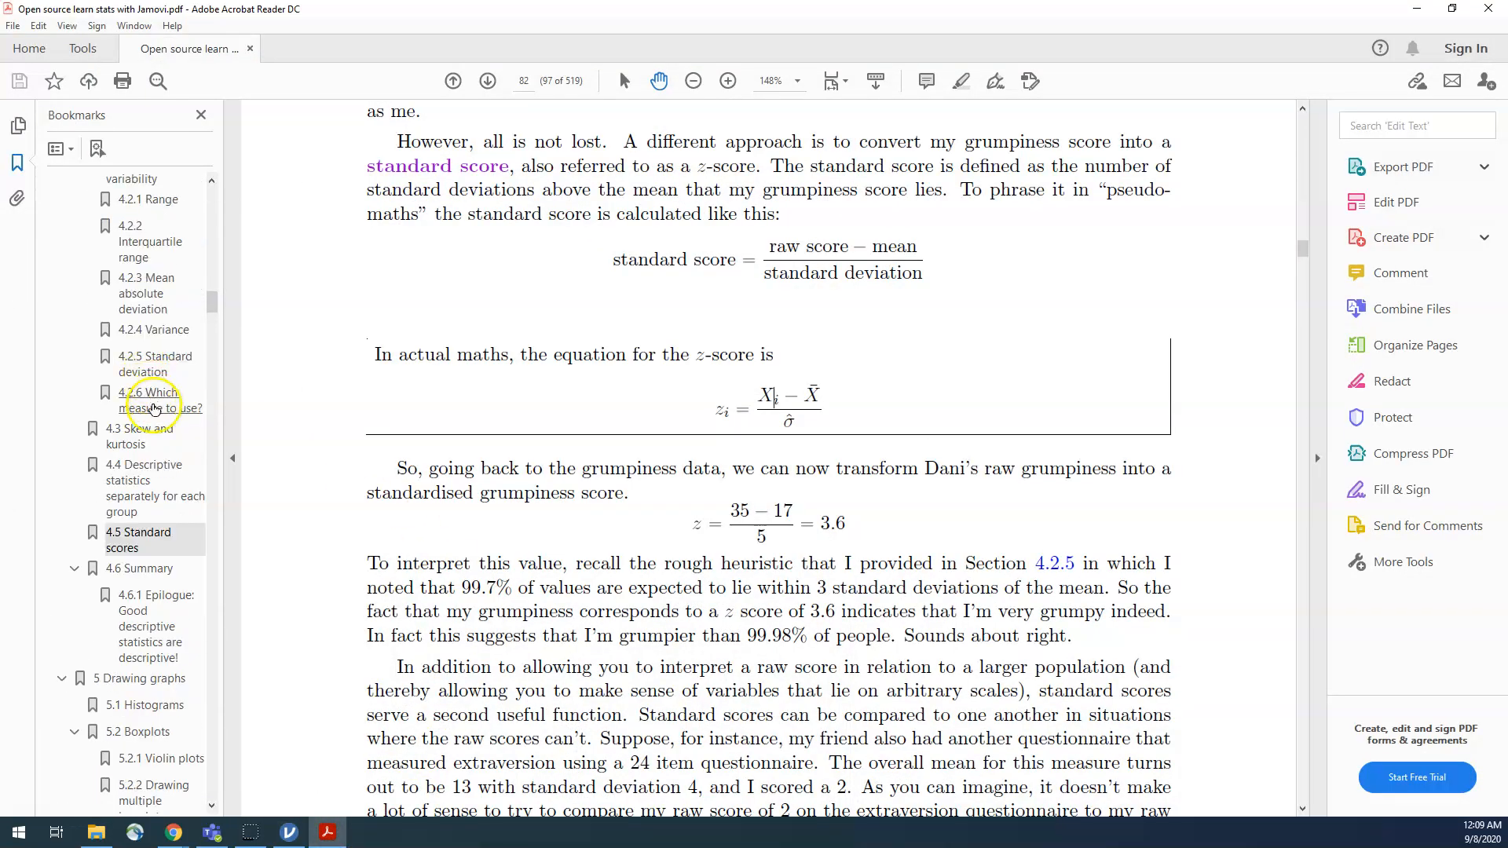
{"action": "left_click", "coordinate": [132, 433]}
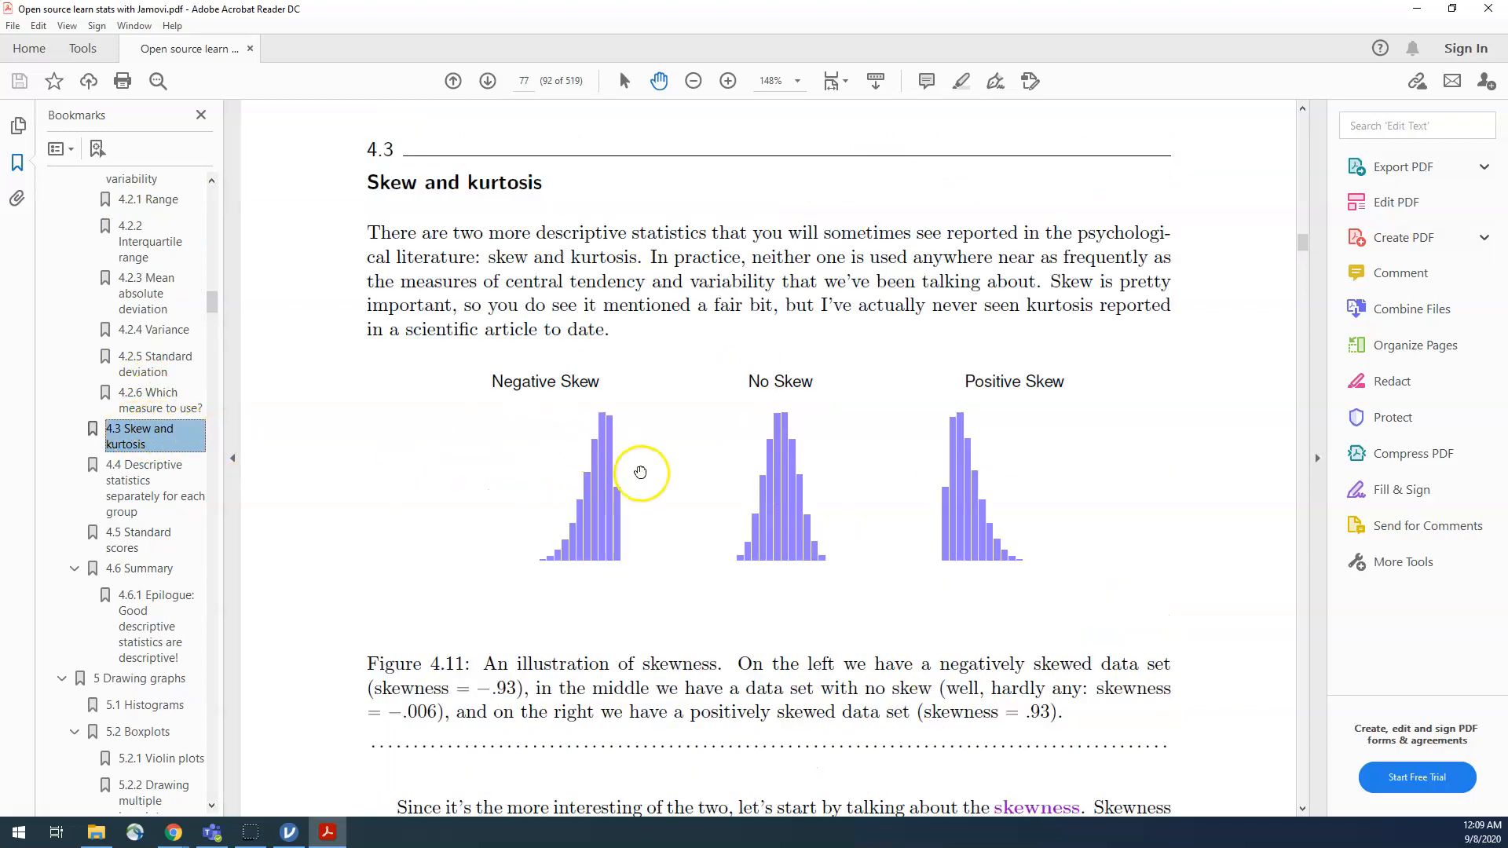